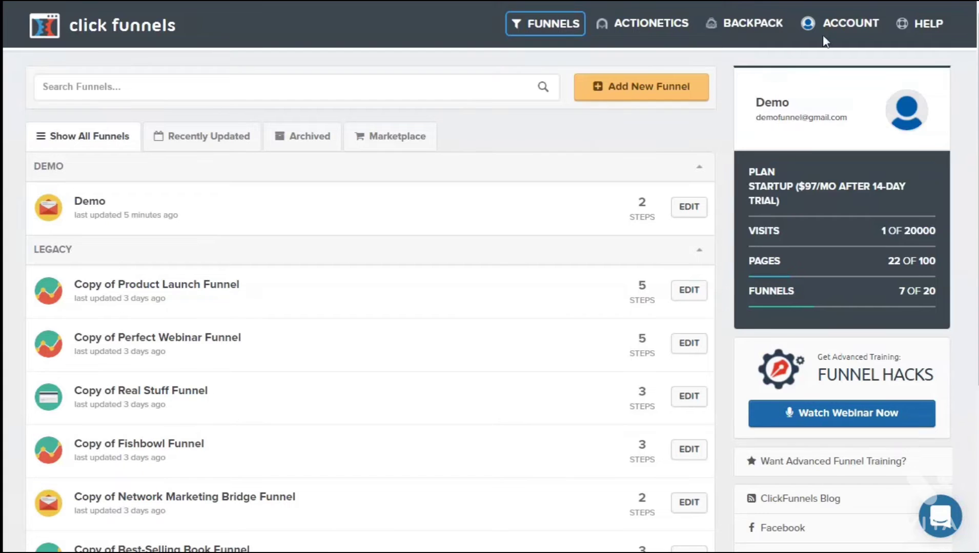
Step: Open the account settings and review the personal email templates and the digital assets
{"action": "left_click", "coordinate": [846, 23]}
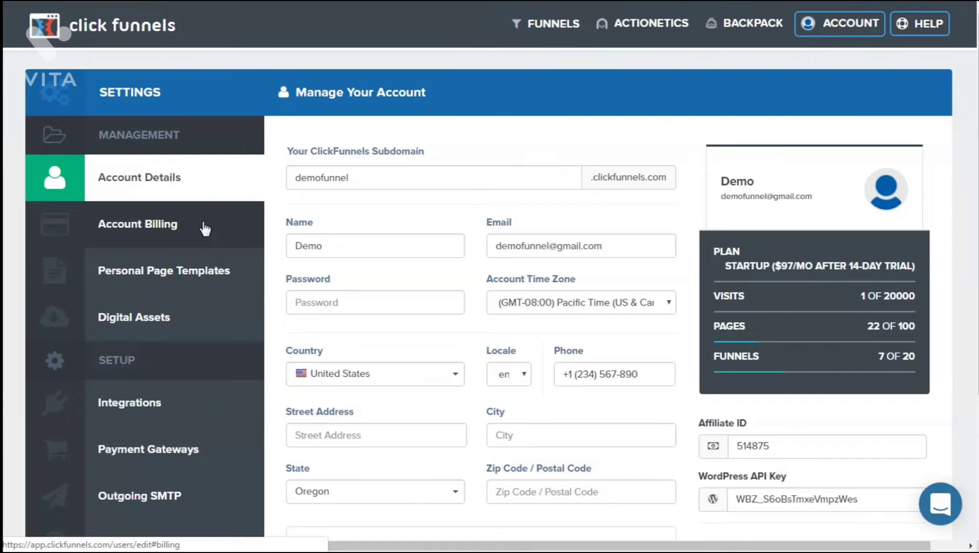
{"action": "left_click", "coordinate": [212, 278]}
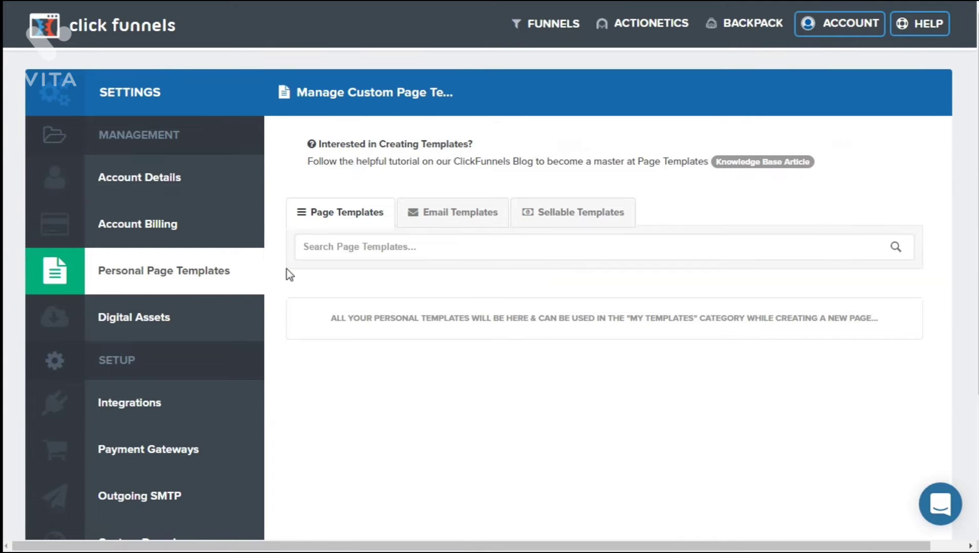
{"action": "left_click", "coordinate": [440, 225]}
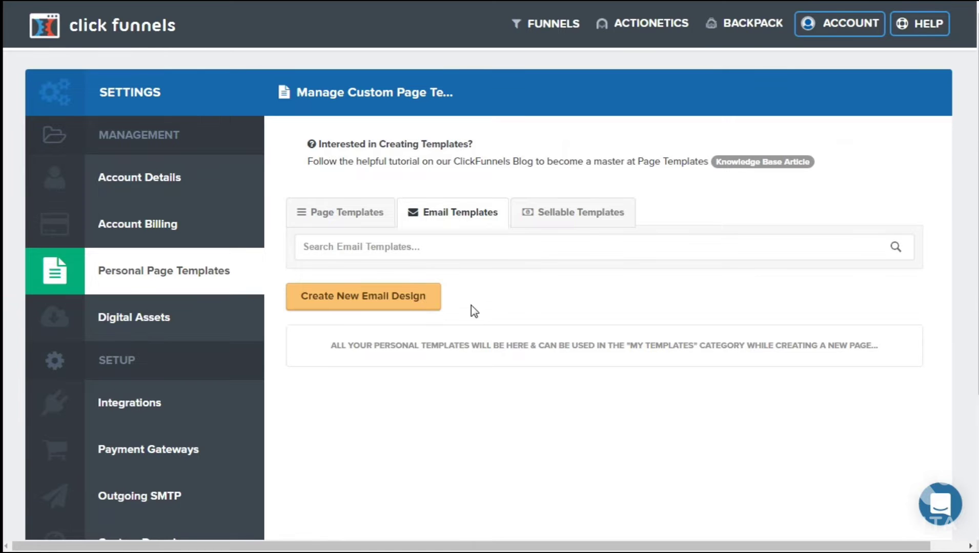
{"action": "left_click", "coordinate": [246, 317]}
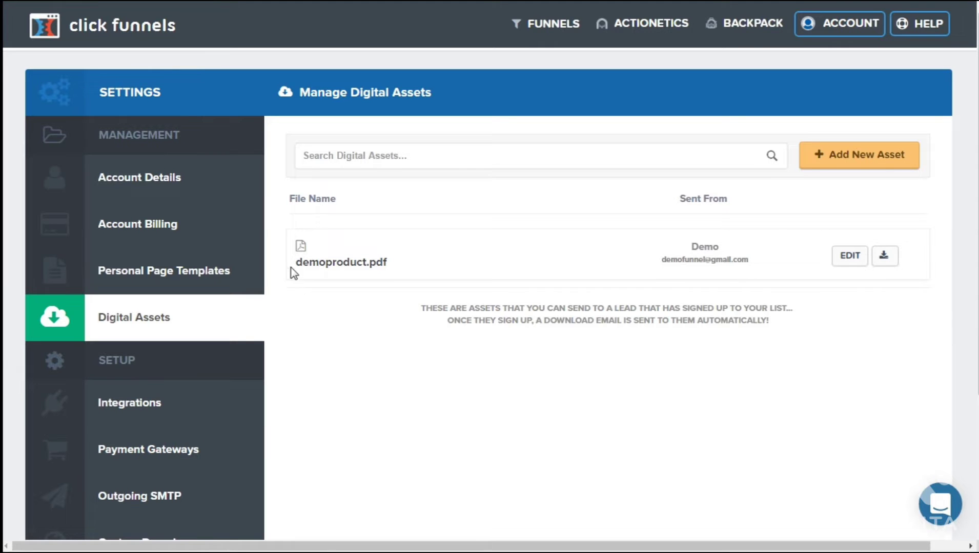
Step: Start a new API integration from the account's Integrations settings and look through the available integration types
{"action": "left_click", "coordinate": [251, 394]}
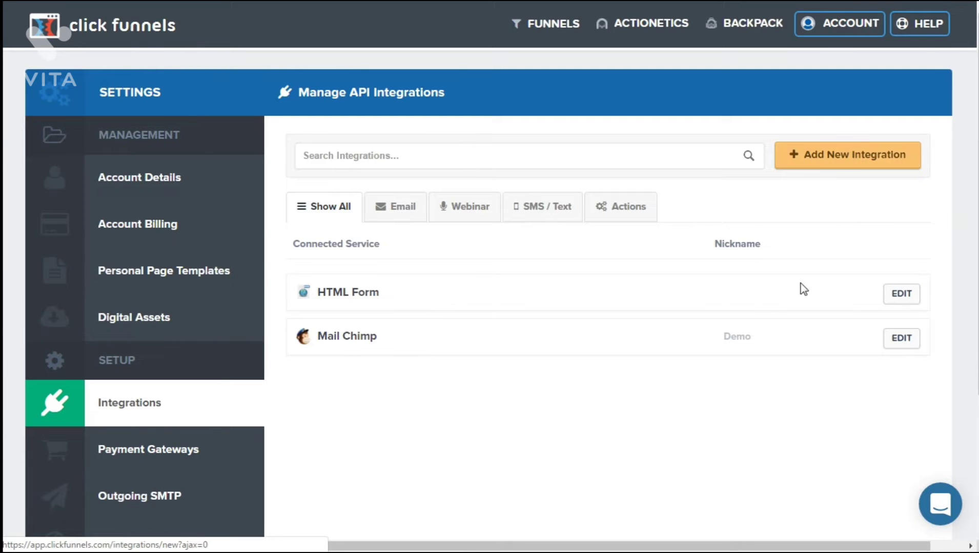
{"action": "left_click", "coordinate": [830, 160]}
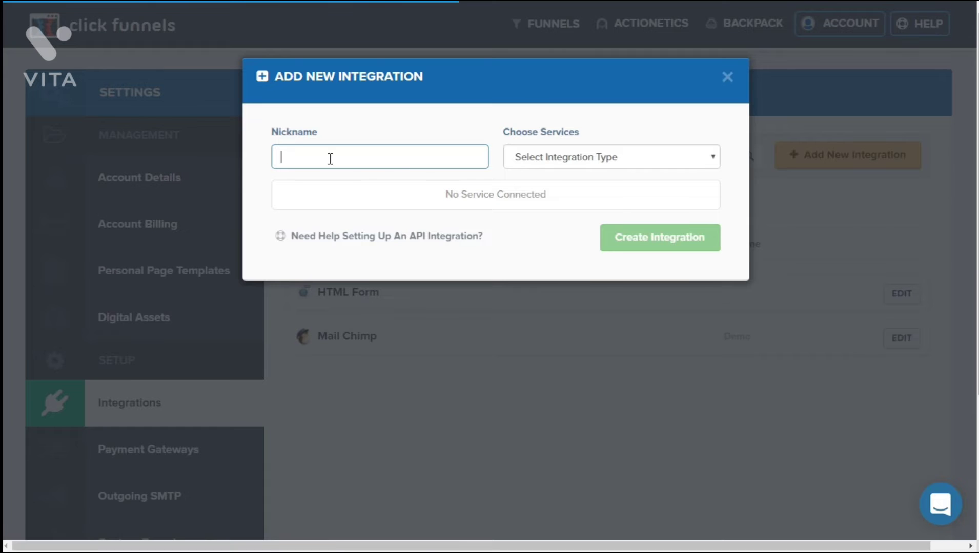
{"action": "left_click", "coordinate": [714, 159]}
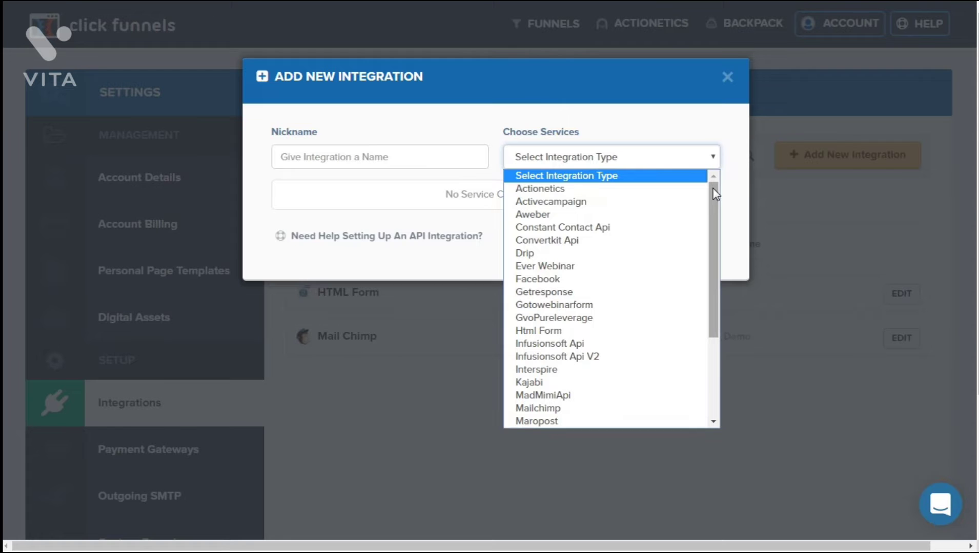
{"action": "left_click_drag", "start_coordinate": [716, 194], "coordinate": [716, 240]}
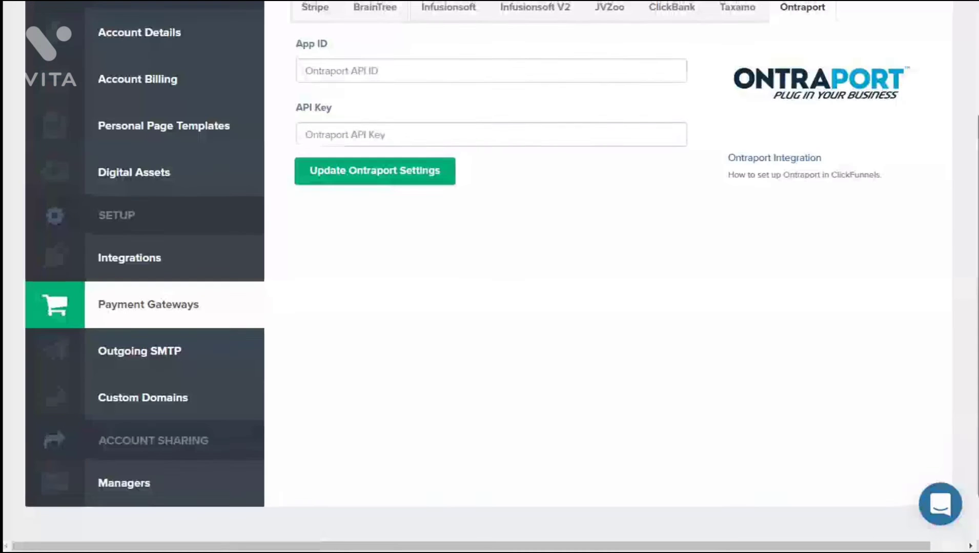
Step: Review the Payment Gateways, Outgoing SMTP and Custom Domains settings of the account
{"action": "left_click_drag", "start_coordinate": [977, 219], "coordinate": [978, 200]}
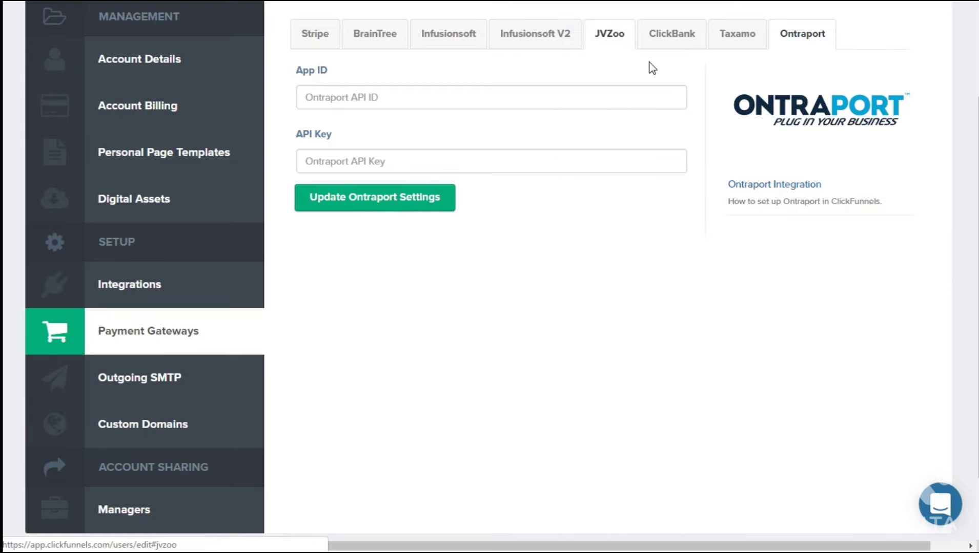
{"action": "left_click", "coordinate": [146, 375]}
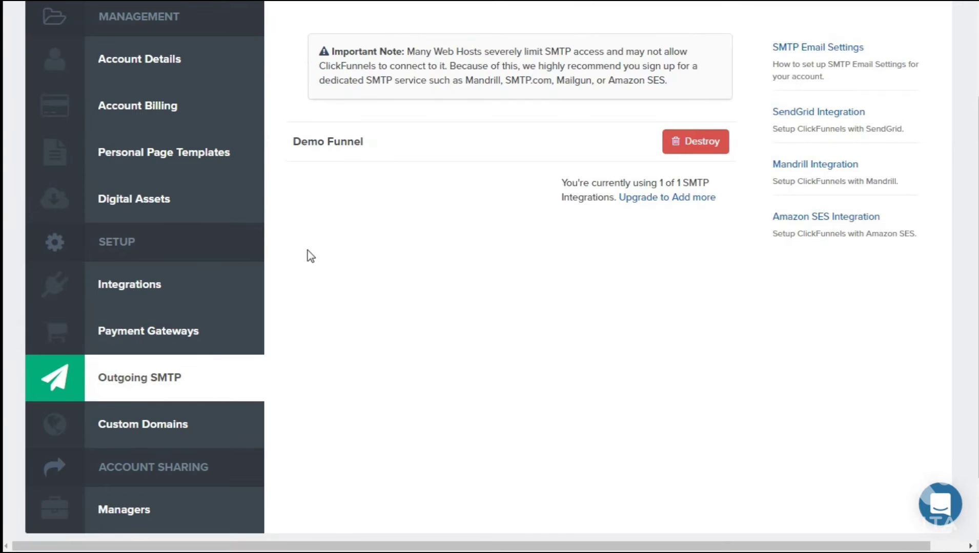
{"action": "left_click_drag", "start_coordinate": [978, 180], "coordinate": [978, 146]}
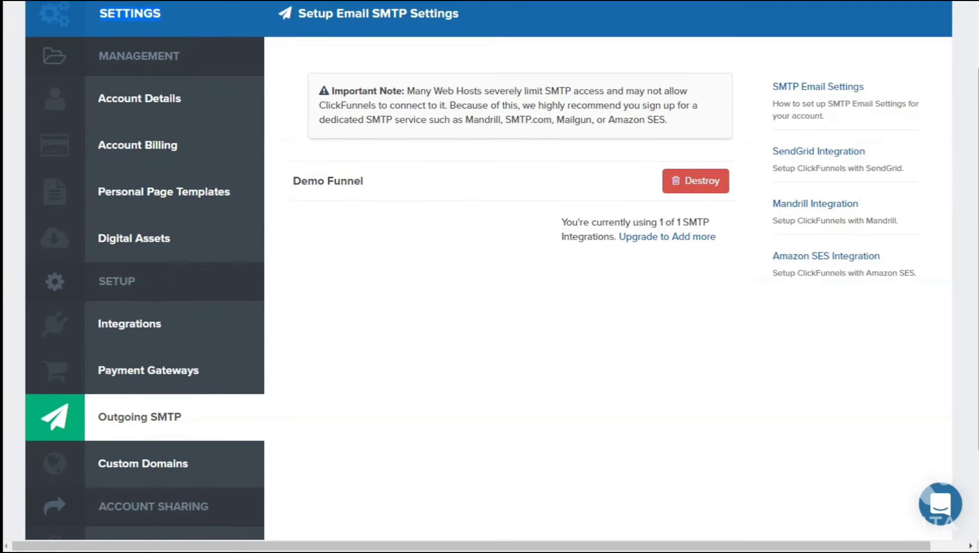
{"action": "left_click_drag", "start_coordinate": [978, 188], "coordinate": [977, 244]}
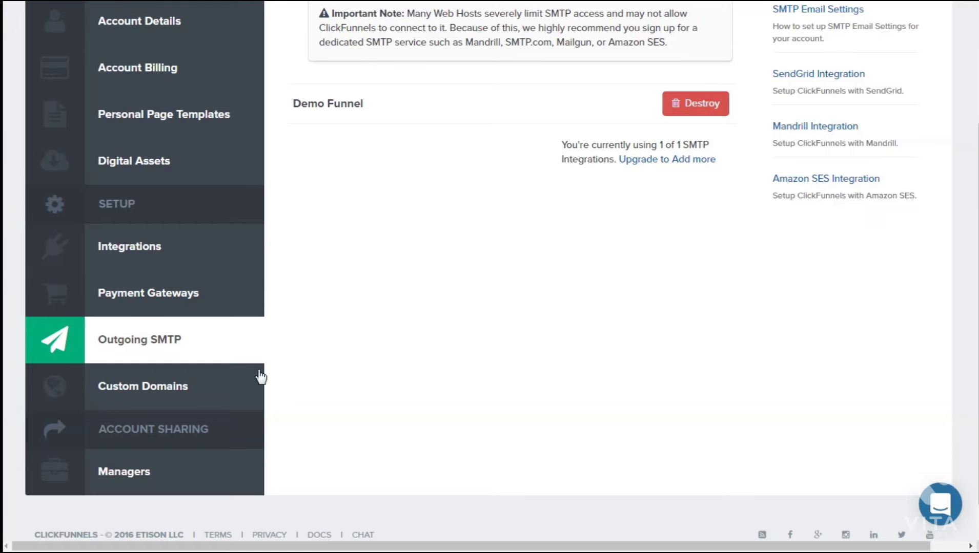
{"action": "left_click", "coordinate": [196, 389]}
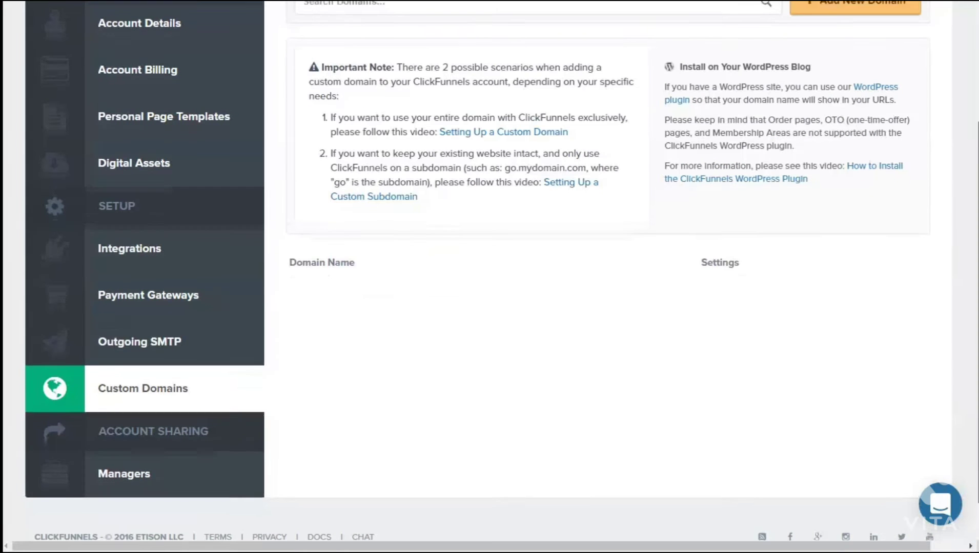
{"action": "left_click_drag", "start_coordinate": [978, 247], "coordinate": [977, 227]}
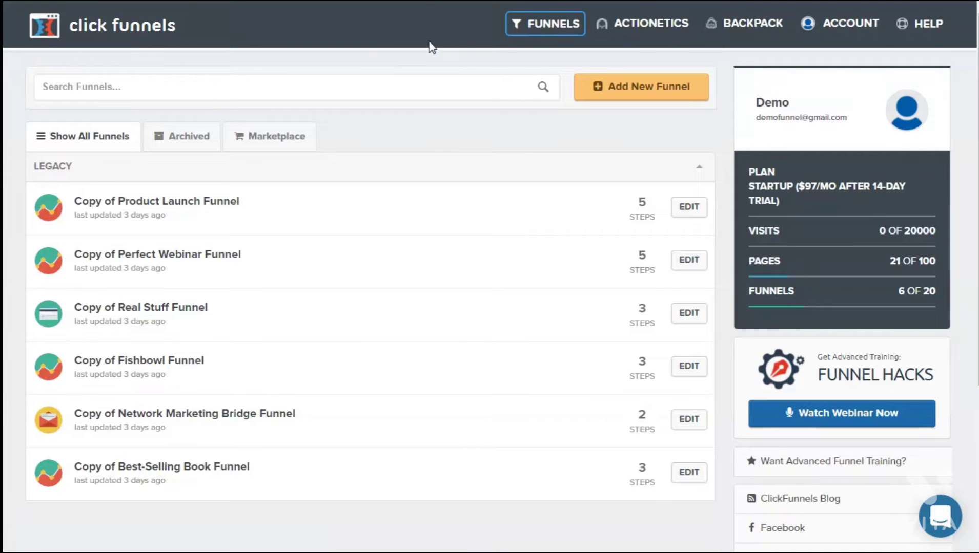
Step: Look over the main navigation options for Funnels, Account and Help from the funnels overview
{"action": "mouse_move", "coordinate": [512, 32]}
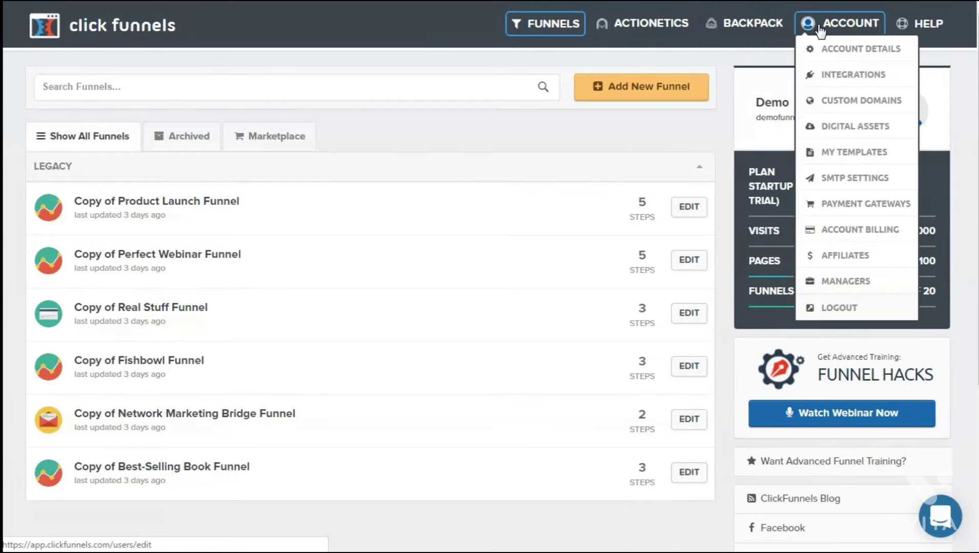
{"action": "mouse_move", "coordinate": [914, 26]}
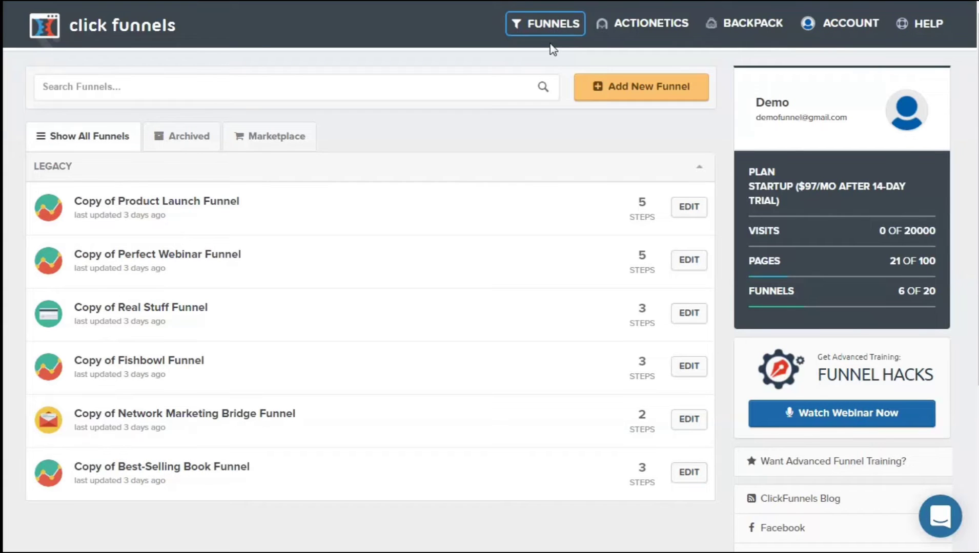
{"action": "mouse_move", "coordinate": [548, 33]}
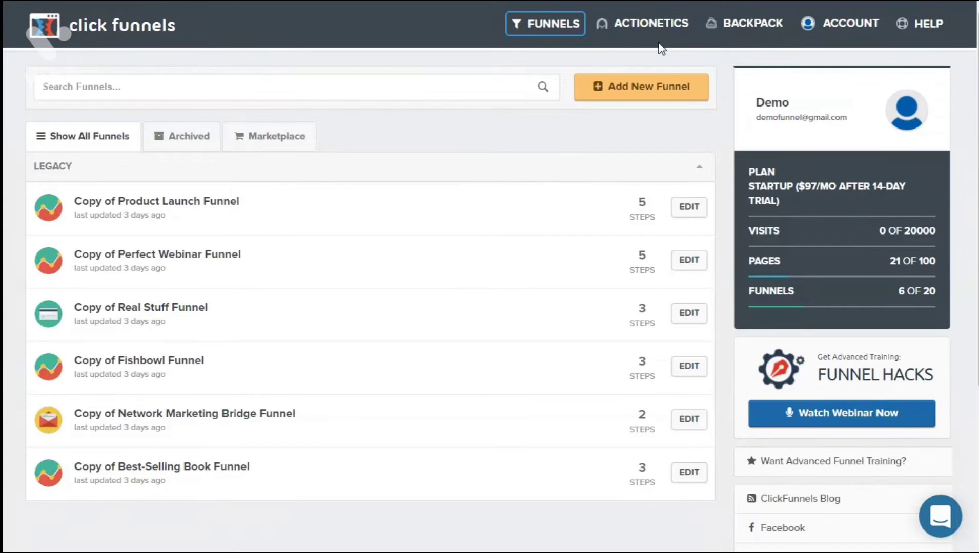
Step: Go through the funnel search's suggested categories: Optin, Webinar, Membership, Auto Webinar, Webinar Replay and Product Launch
{"action": "left_click", "coordinate": [88, 91]}
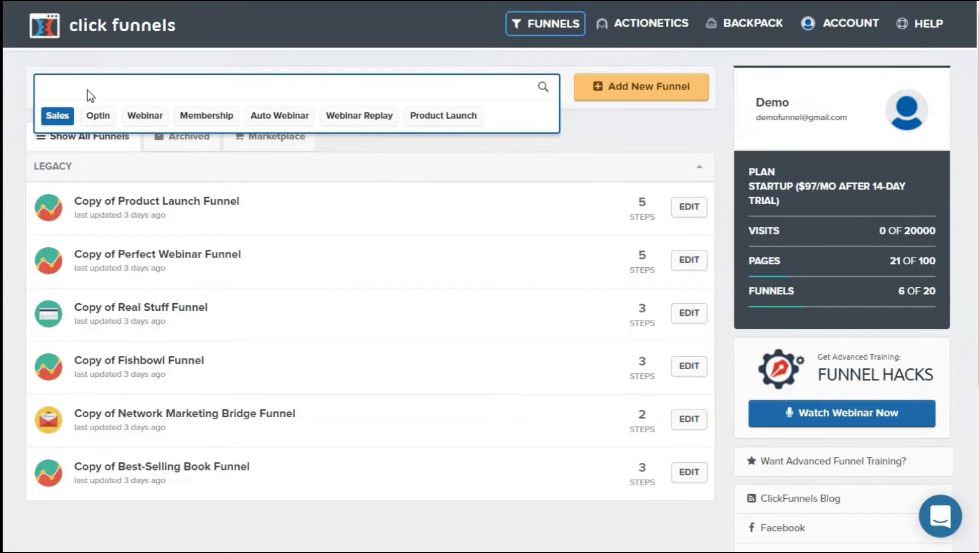
{"action": "left_click", "coordinate": [90, 118]}
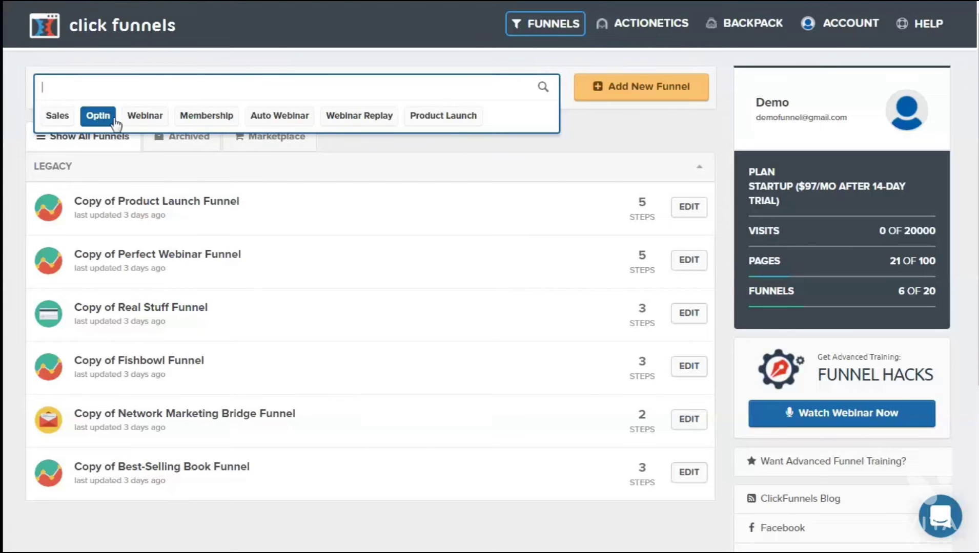
{"action": "left_click", "coordinate": [145, 117]}
{"action": "left_click", "coordinate": [222, 121]}
{"action": "left_click", "coordinate": [295, 122]}
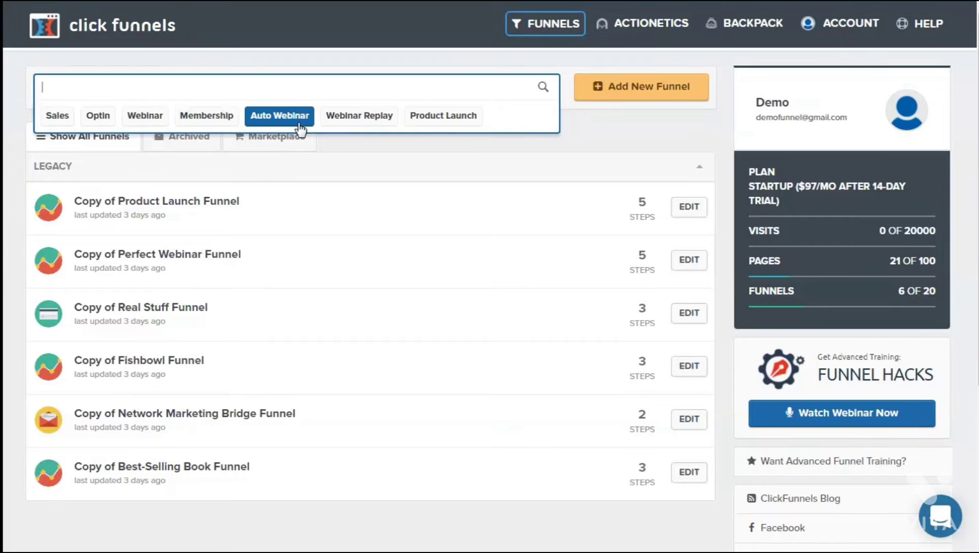
{"action": "left_click", "coordinate": [342, 122]}
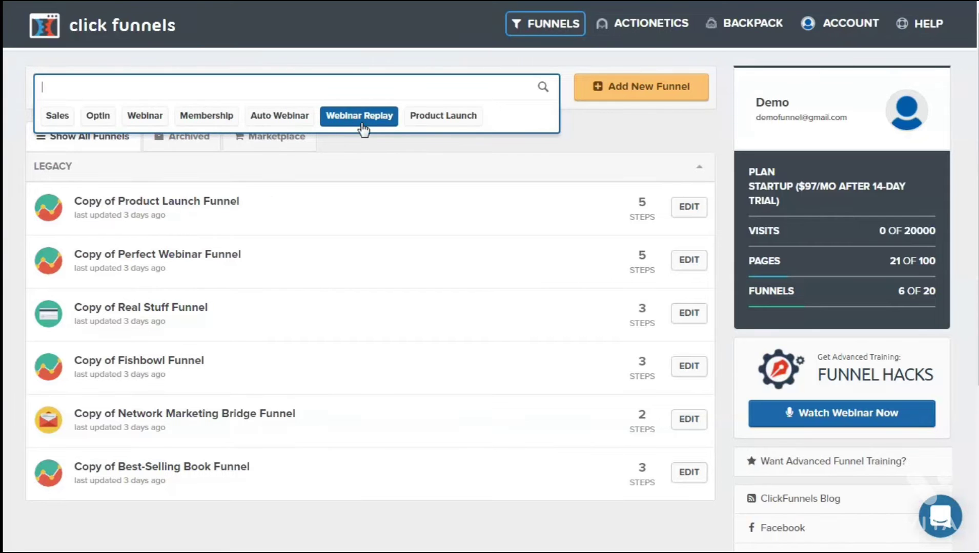
{"action": "left_click", "coordinate": [442, 127]}
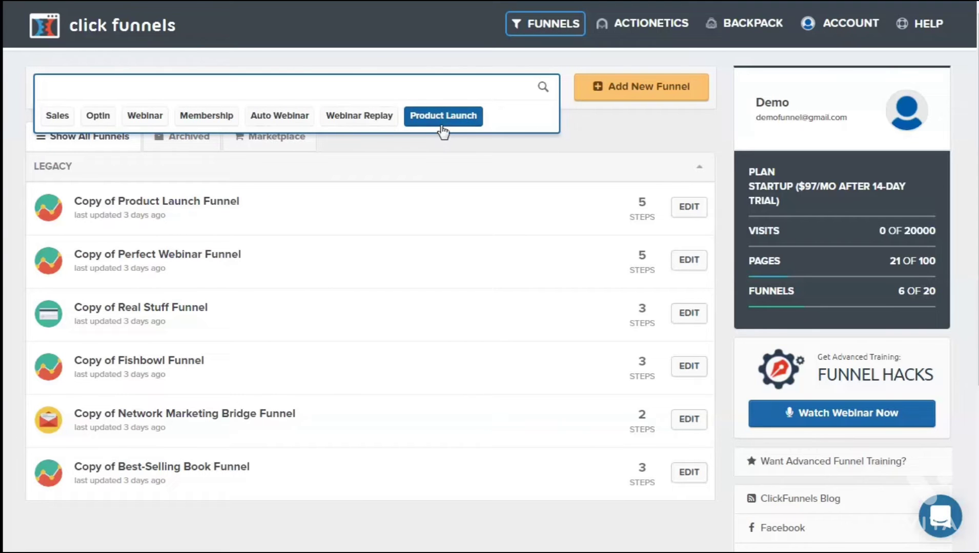
Step: Try the funnel search with the terms "adsadsadadd" and "demo", and clear the search text
{"action": "left_click", "coordinate": [120, 86]}
{"action": "type", "text": "adsadsadadd"}
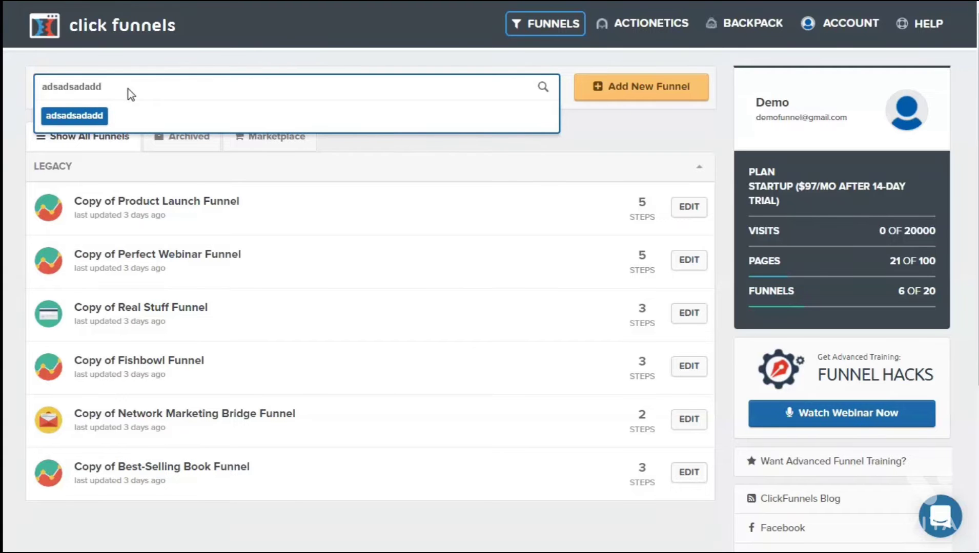
{"action": "key", "text": "ctrl+a"}
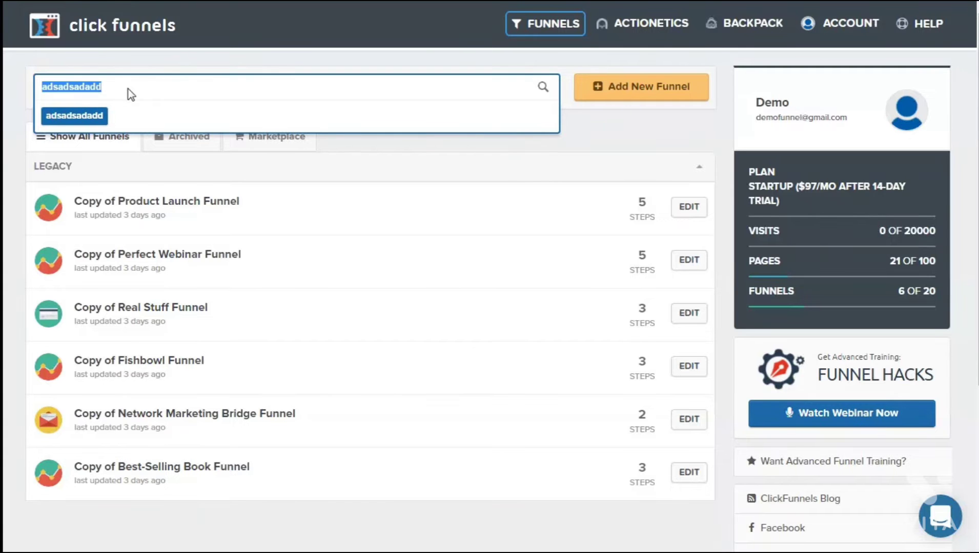
{"action": "type", "text": "demo"}
{"action": "key", "text": "ctrl+a"}
{"action": "key", "text": "BackSpace"}
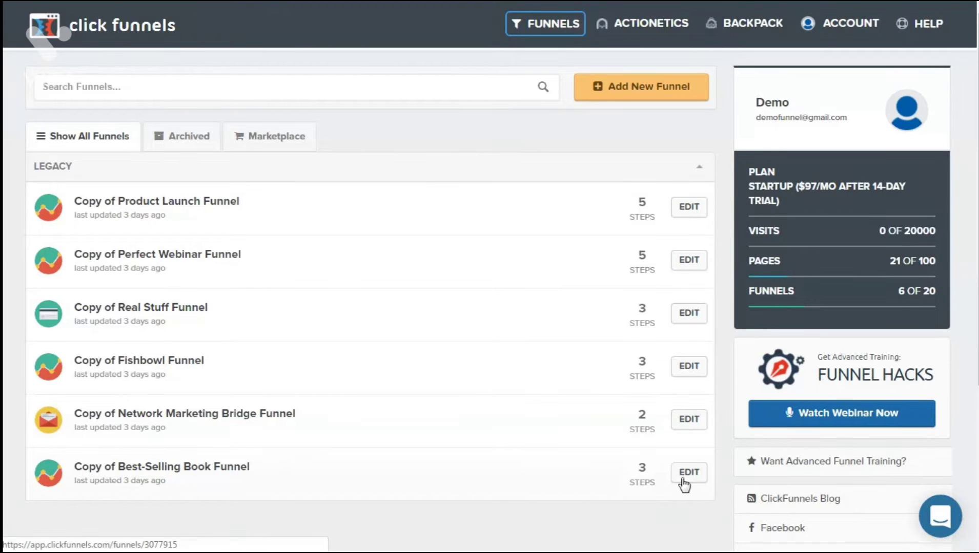
Step: View the archived funnels and the funnels purchased in the marketplace
{"action": "left_click", "coordinate": [183, 136]}
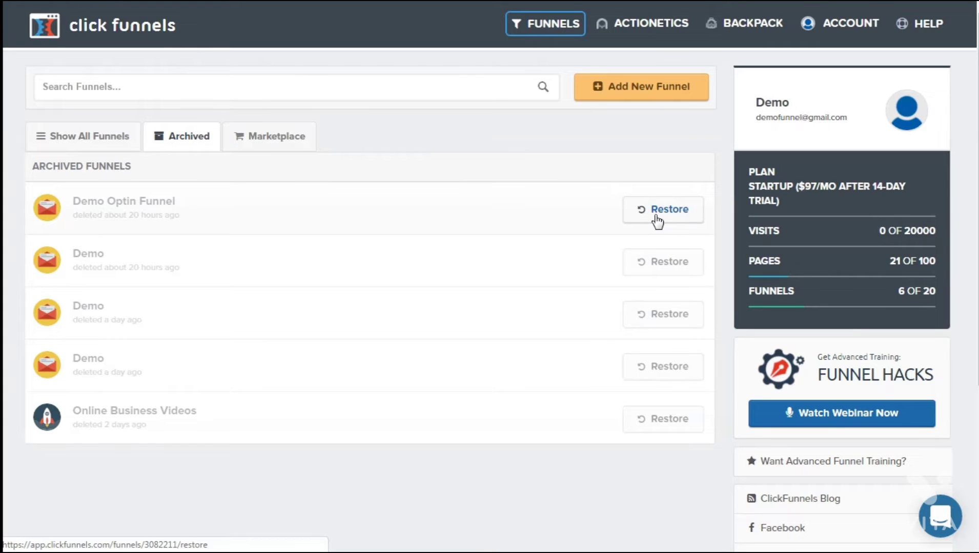
{"action": "left_click", "coordinate": [277, 144]}
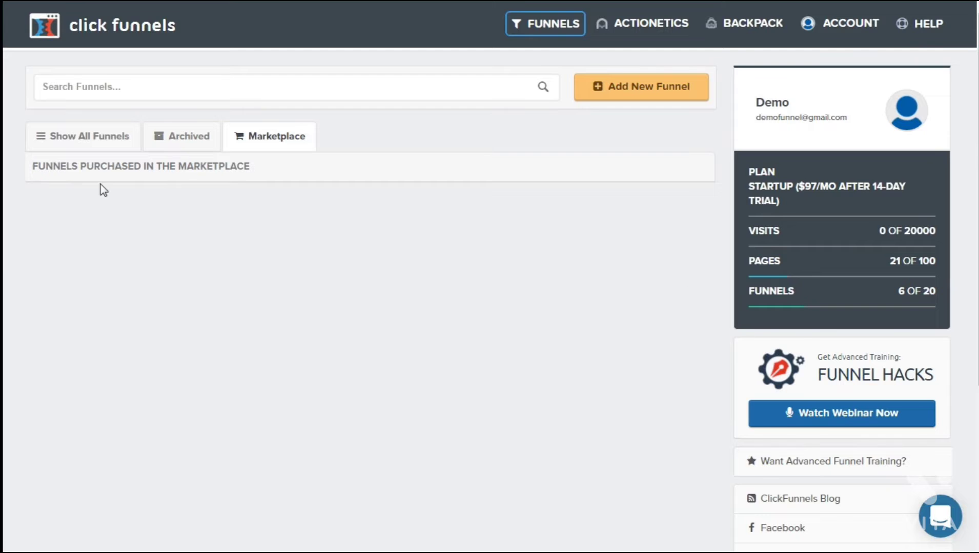
Step: Look through the blog and social media links and open the support conversations
{"action": "scroll", "coordinate": [85, 201], "scroll_direction": "down", "scroll_amount": 4}
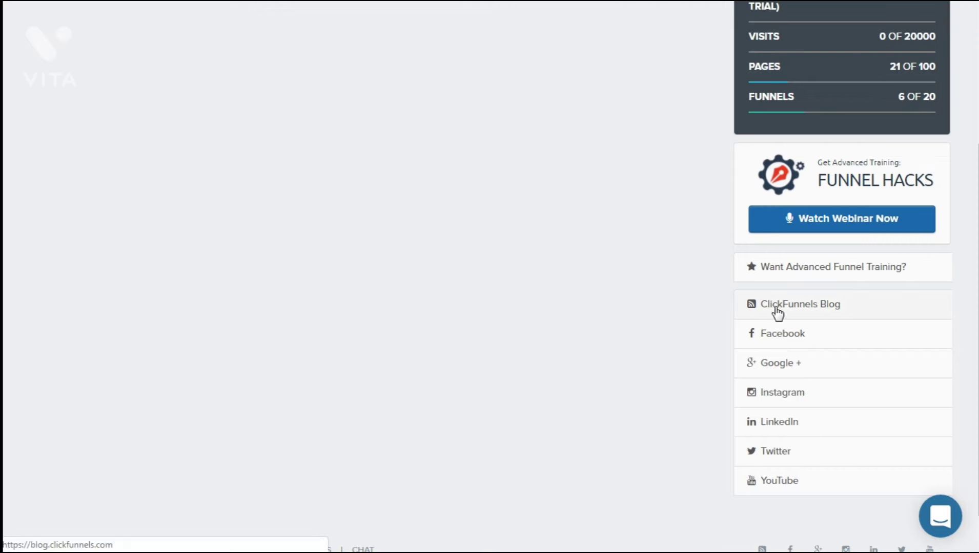
{"action": "scroll", "coordinate": [778, 312], "scroll_direction": "down", "scroll_amount": 2}
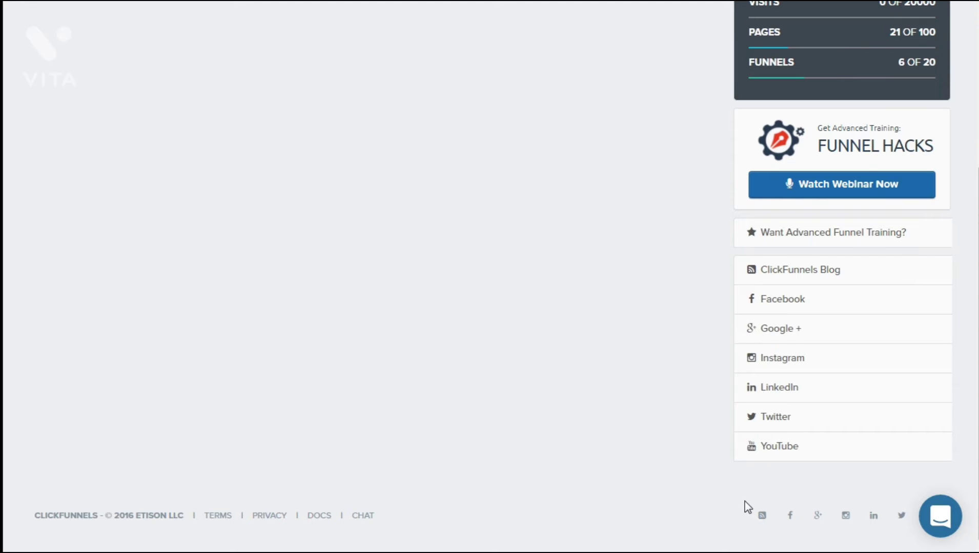
{"action": "left_click", "coordinate": [942, 519]}
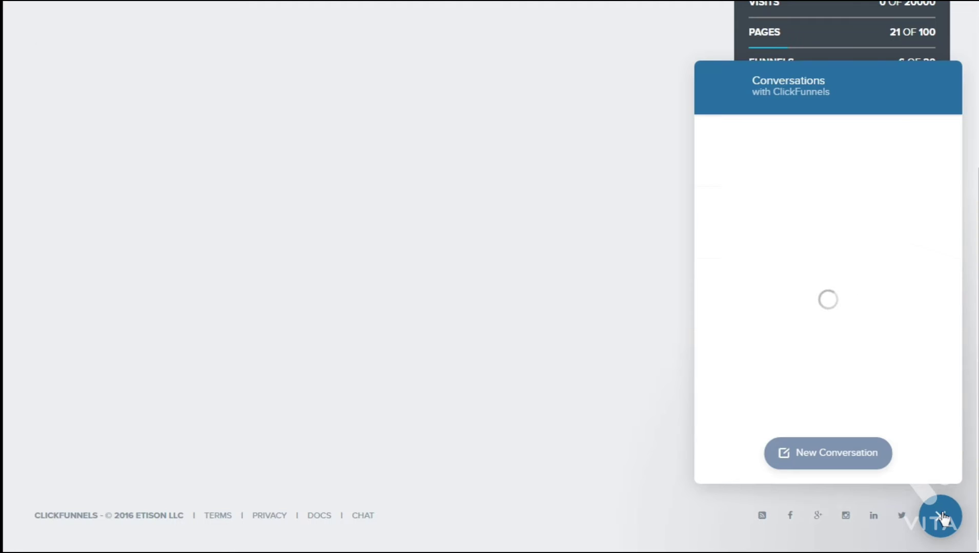
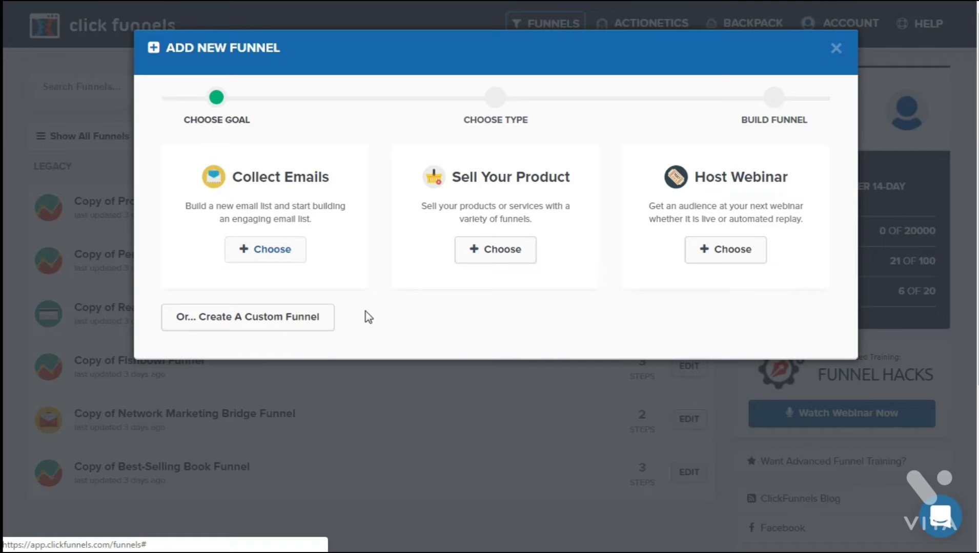
Step: Explore the new funnel goals: the custom funnel option, Sell Your Product and Host Webinar
{"action": "left_click", "coordinate": [249, 323]}
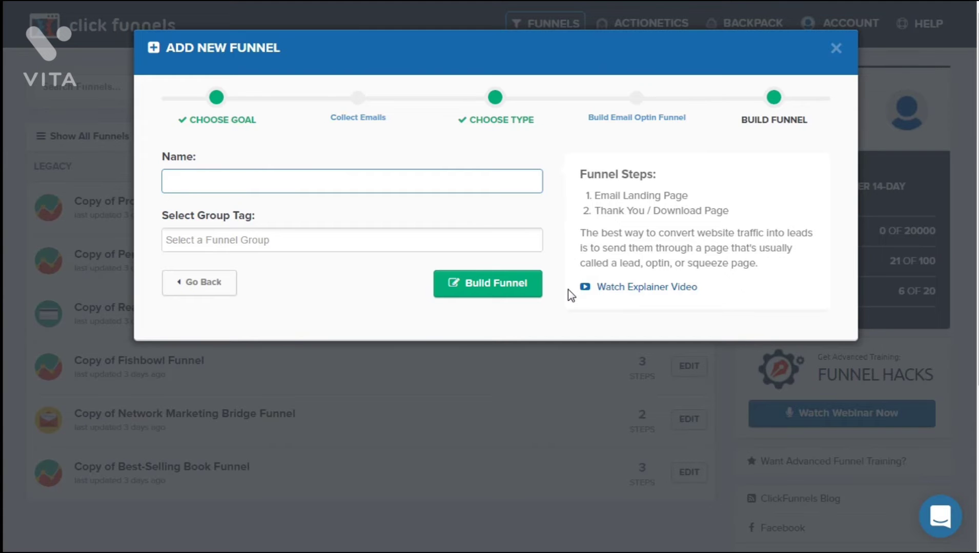
{"action": "left_click", "coordinate": [210, 290]}
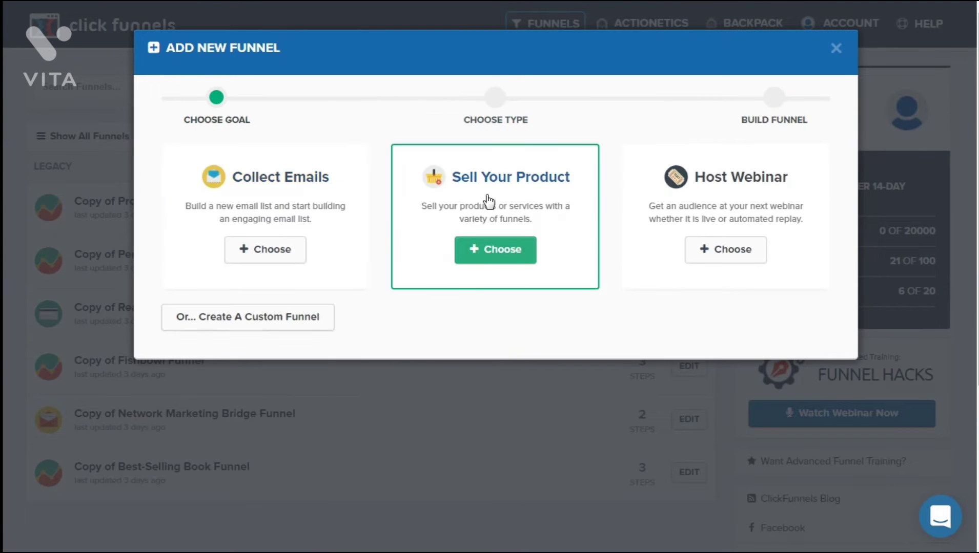
{"action": "left_click", "coordinate": [488, 201]}
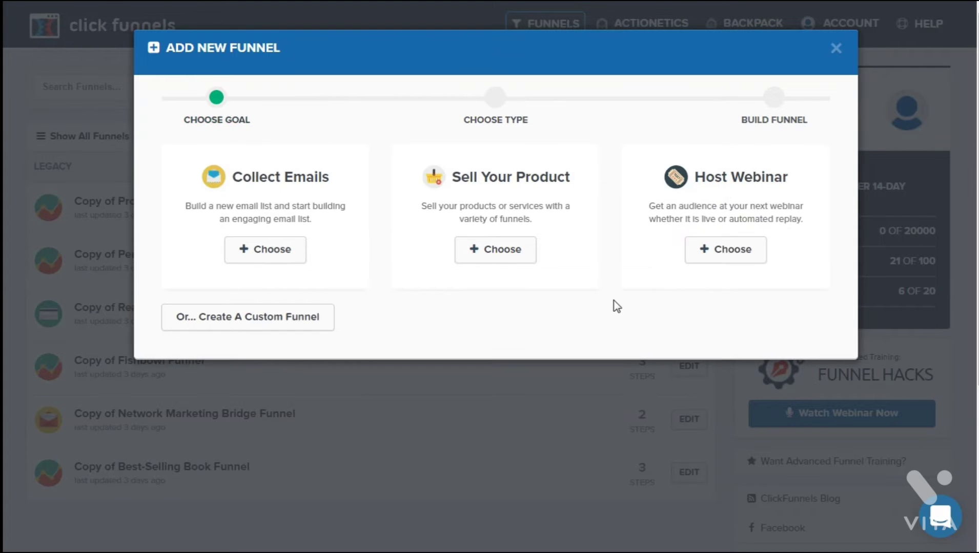
{"action": "left_click", "coordinate": [708, 187]}
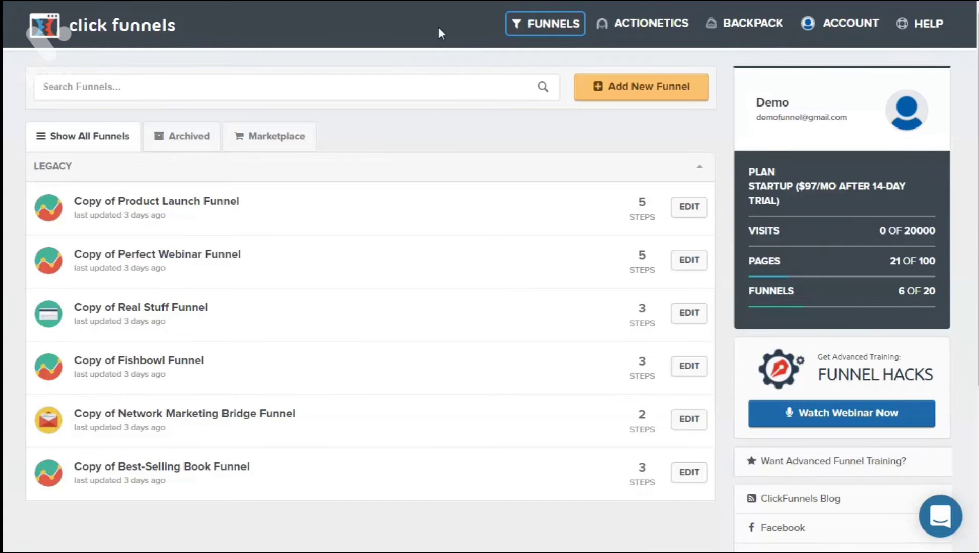
Step: Start a new funnel with the Collect Emails goal and the Email Optin Funnel type
{"action": "mouse_move", "coordinate": [534, 30]}
{"action": "left_click", "coordinate": [616, 91]}
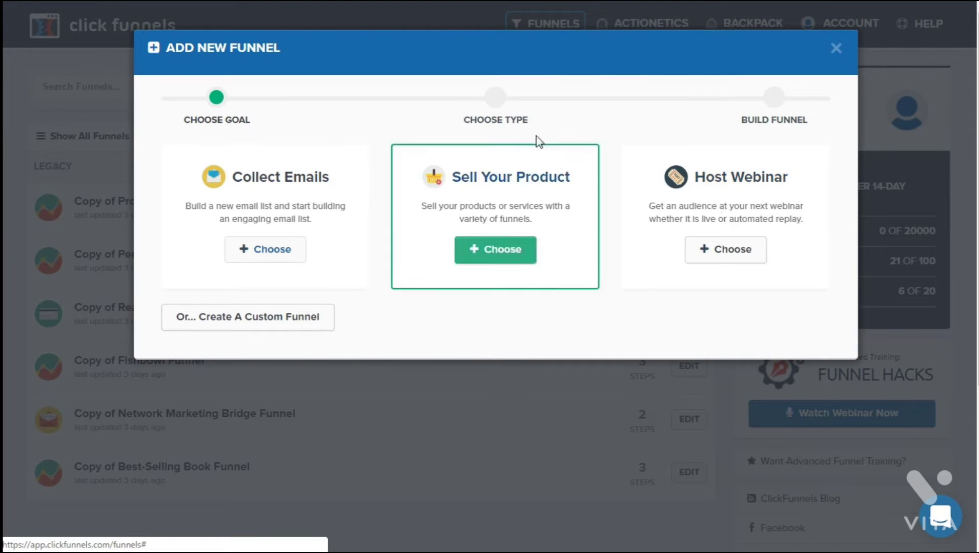
{"action": "left_click", "coordinate": [264, 195]}
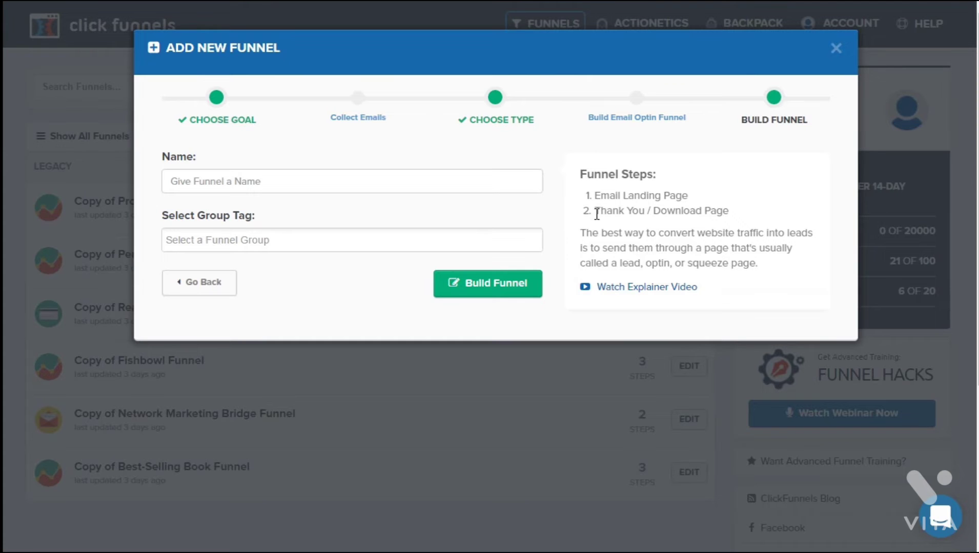
Step: Name the funnel "Demo", assign it the group tag "demo", and build it
{"action": "left_click", "coordinate": [255, 186]}
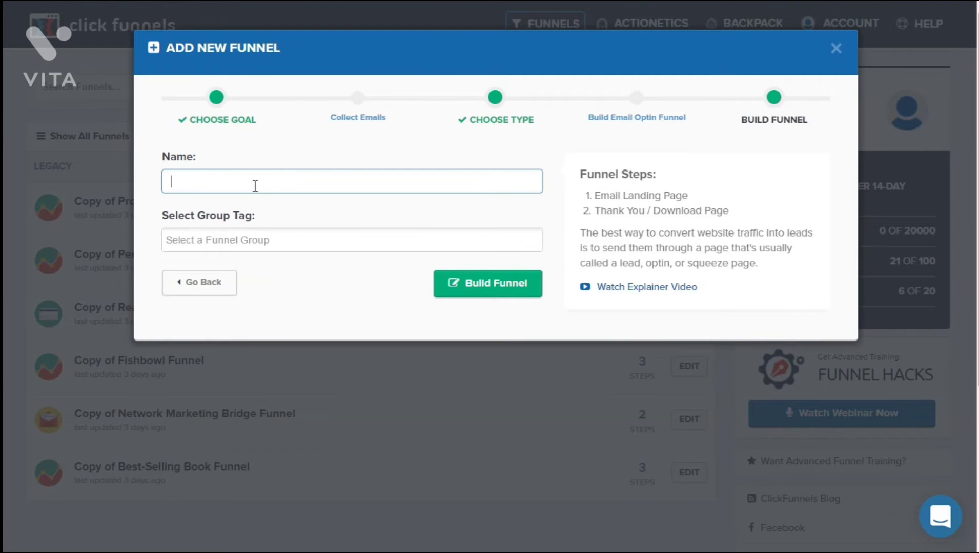
{"action": "type", "text": "Demo"}
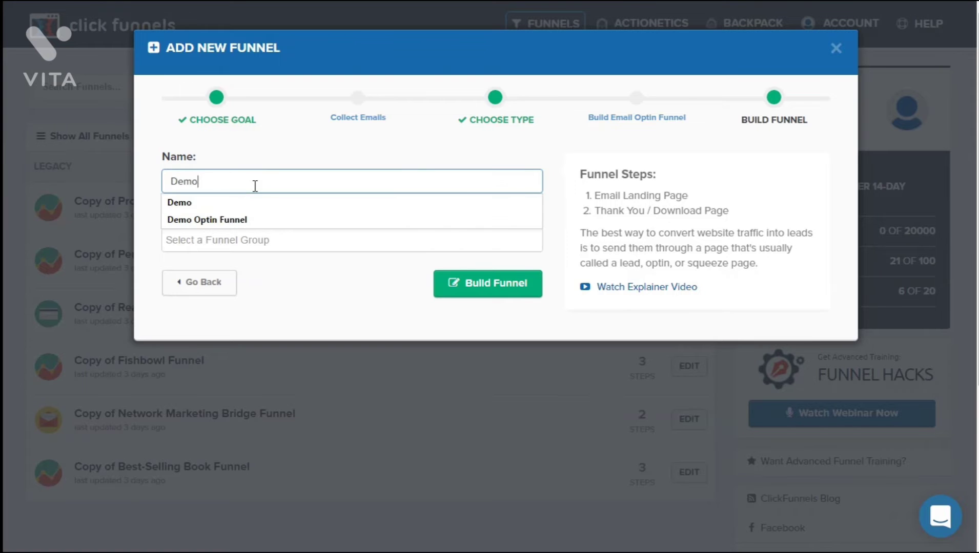
{"action": "left_click", "coordinate": [265, 201]}
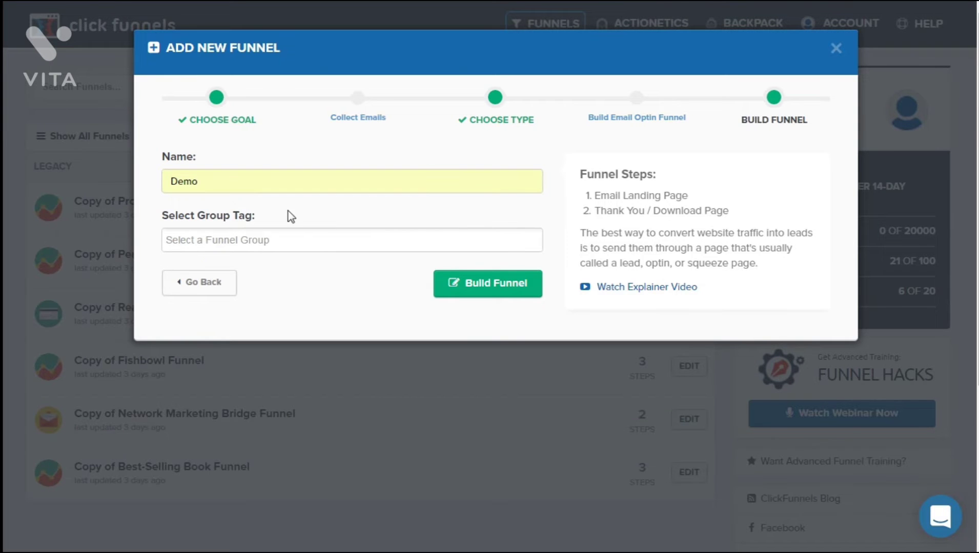
{"action": "left_click", "coordinate": [261, 245]}
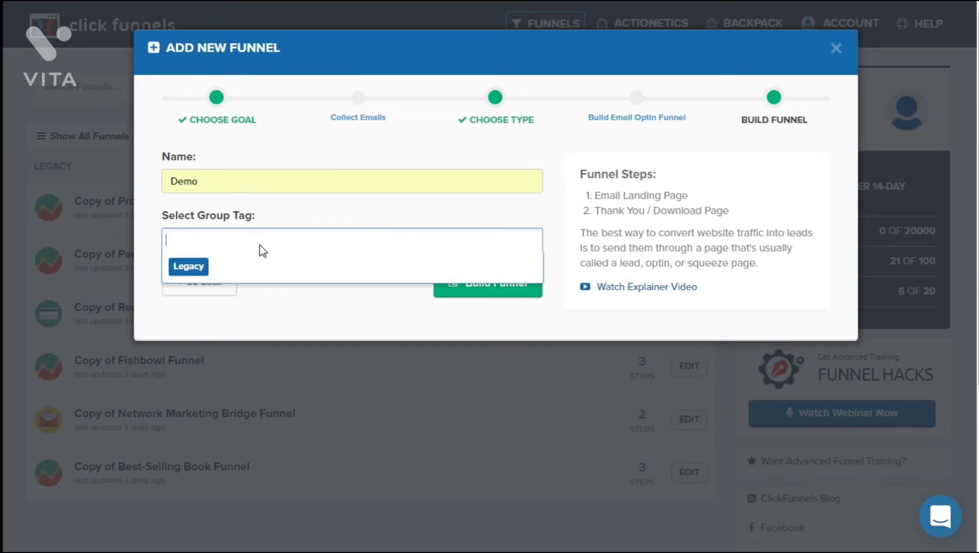
{"action": "type", "text": "demo"}
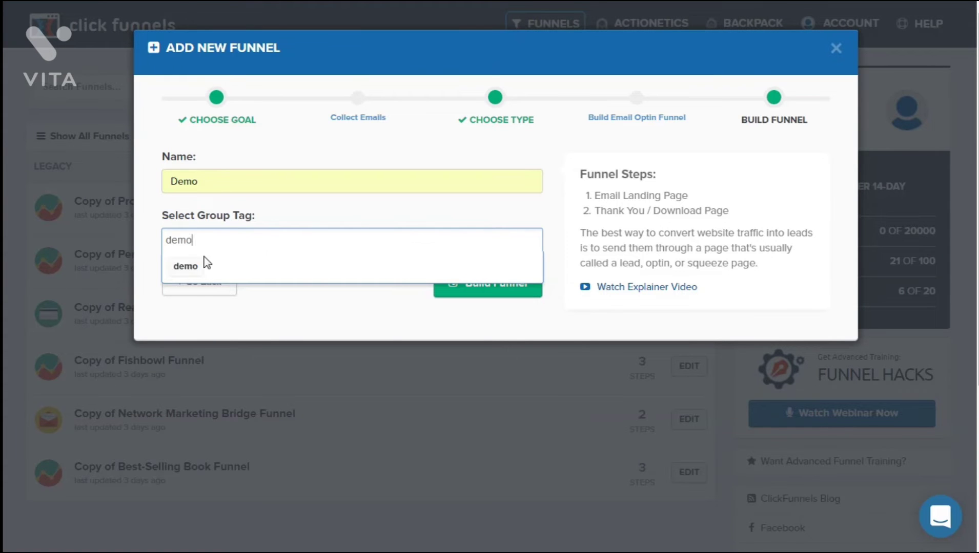
{"action": "left_click", "coordinate": [200, 266]}
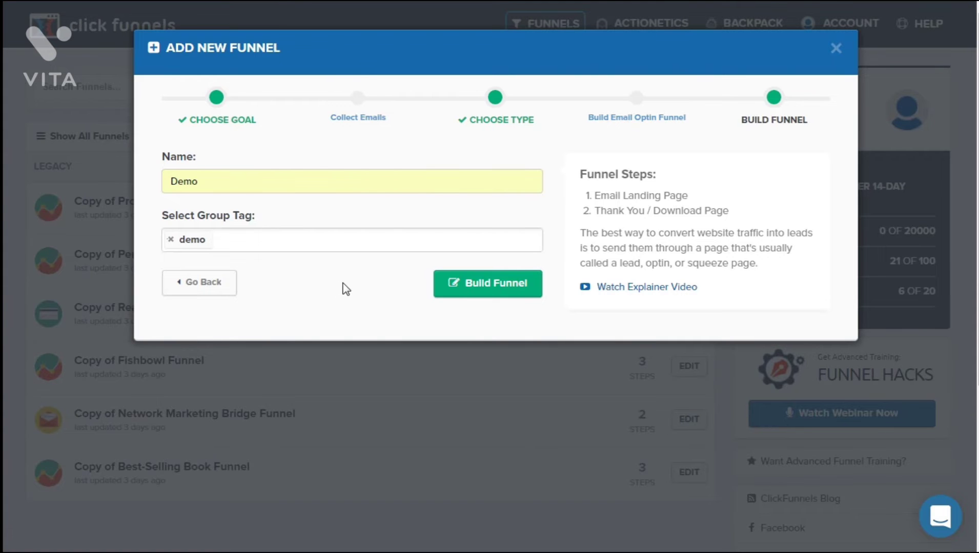
{"action": "left_click", "coordinate": [473, 286]}
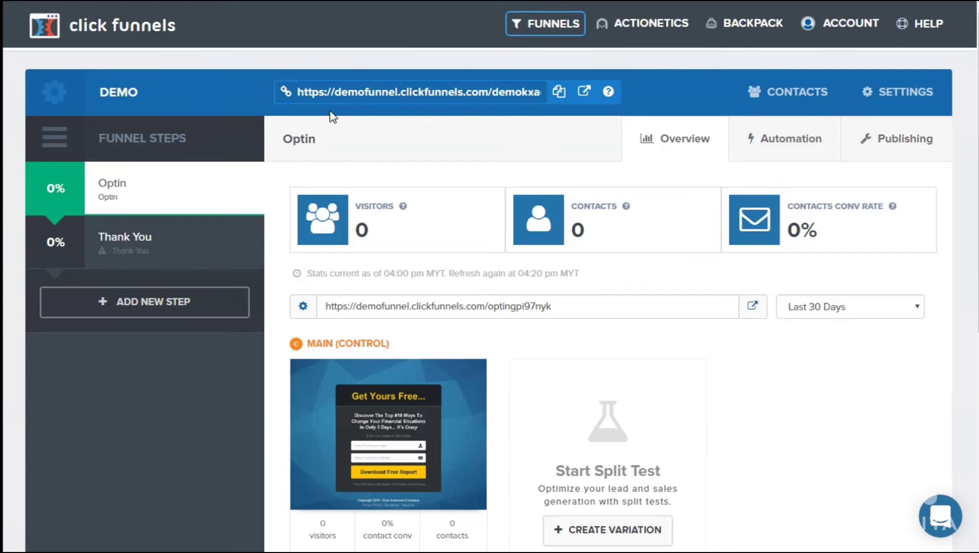
Step: Select the funnel's URL and look over the name, domain and path options for a new funnel step without creating one
{"action": "left_click", "coordinate": [335, 94]}
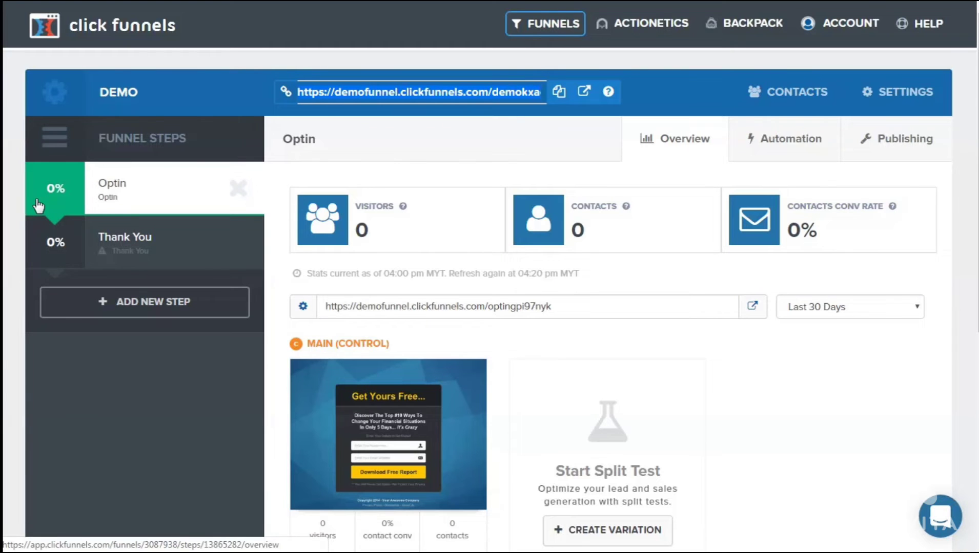
{"action": "left_click", "coordinate": [93, 301]}
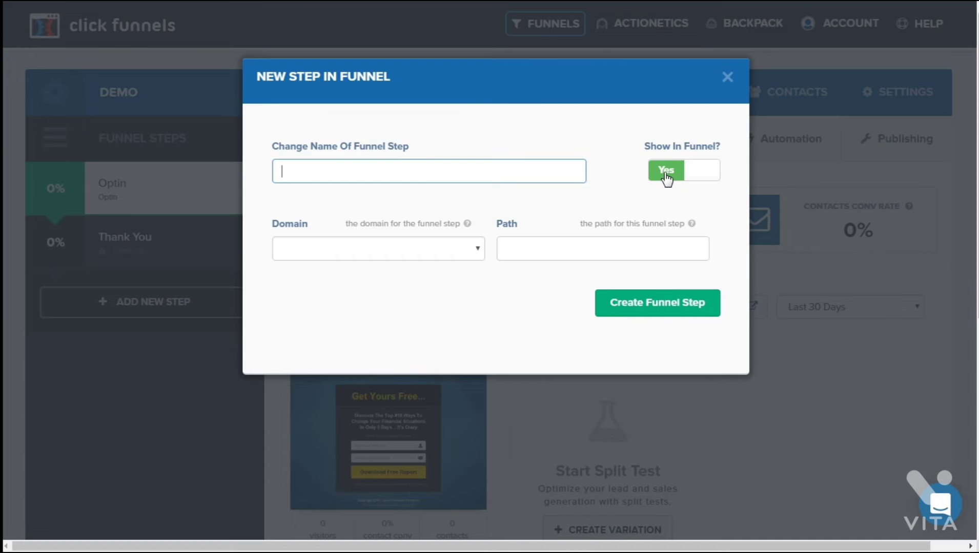
{"action": "left_click", "coordinate": [484, 248]}
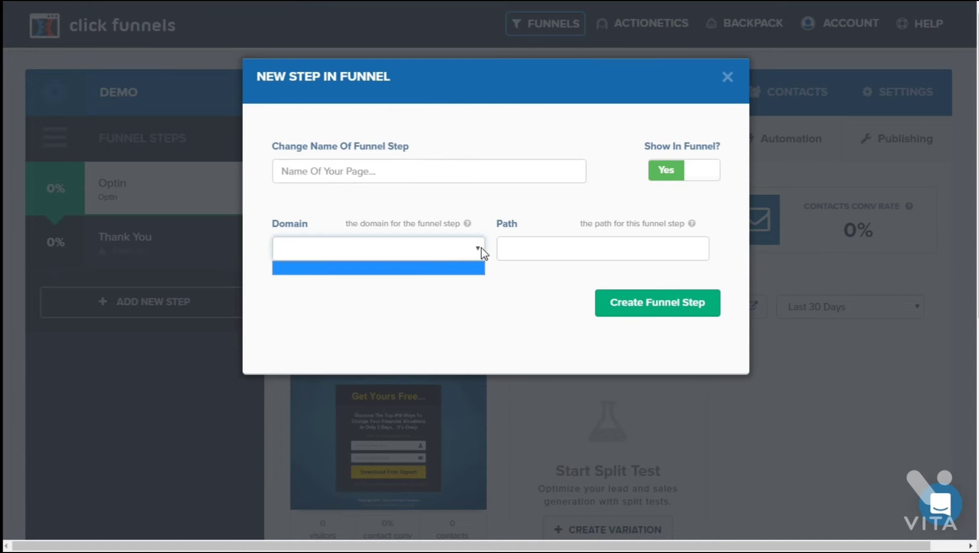
{"action": "left_click", "coordinate": [531, 247]}
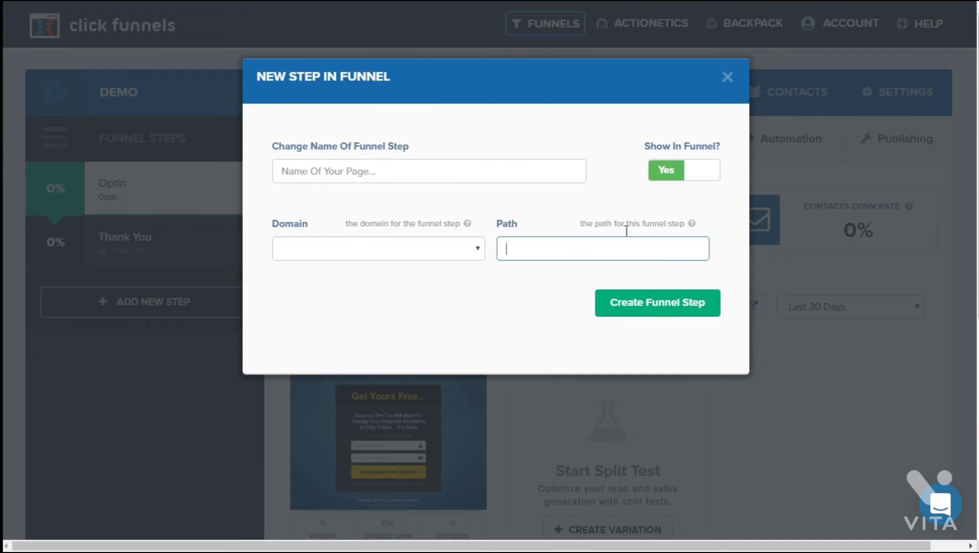
{"action": "left_click", "coordinate": [726, 78]}
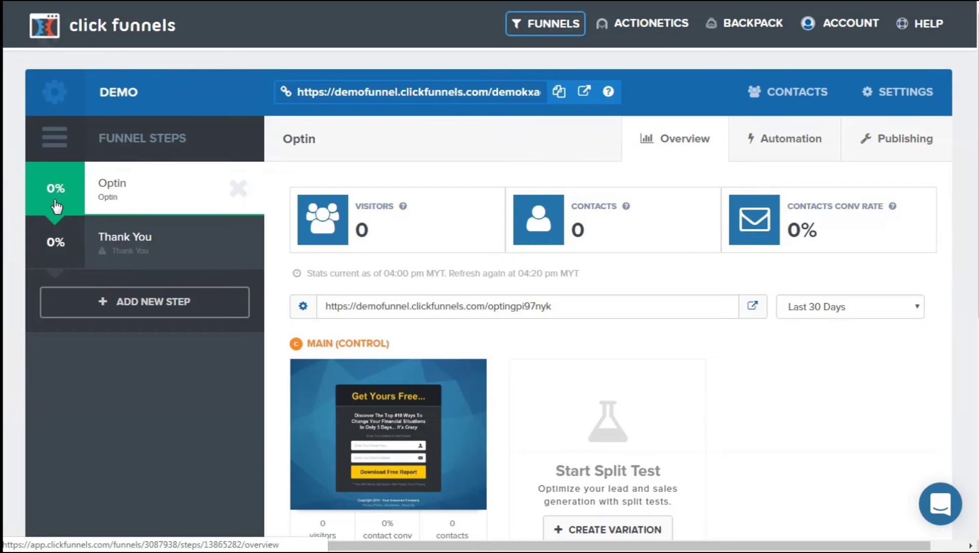
Step: Move the Optin step below Thank You and back to first place, accepting the funnel stats reset each time
{"action": "left_click_drag", "start_coordinate": [56, 206], "coordinate": [72, 271]}
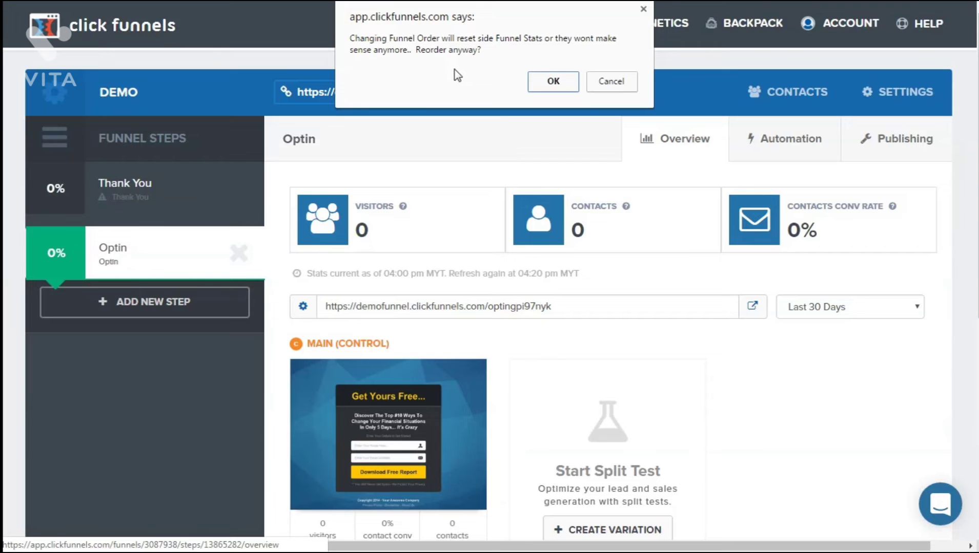
{"action": "left_click", "coordinate": [542, 86]}
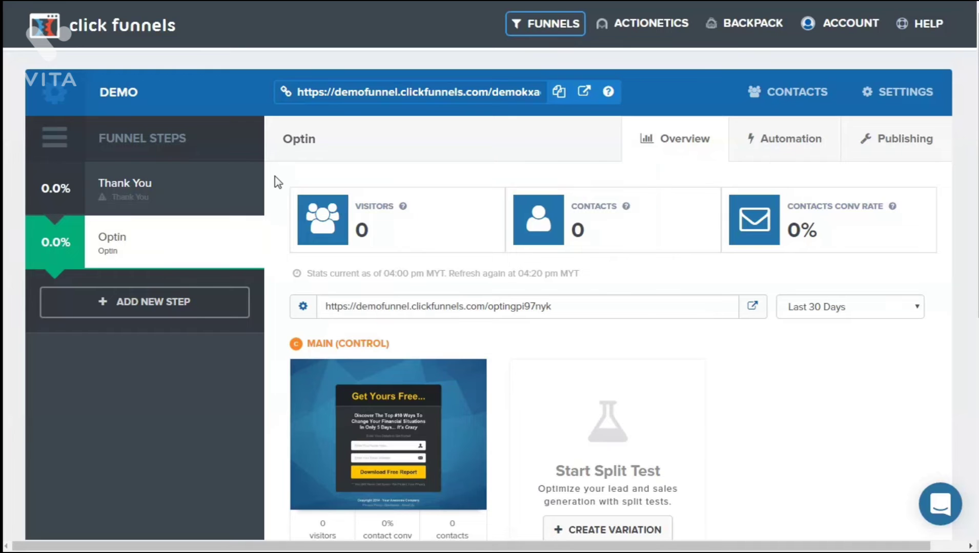
{"action": "mouse_move", "coordinate": [211, 232]}
{"action": "mouse_move", "coordinate": [164, 205]}
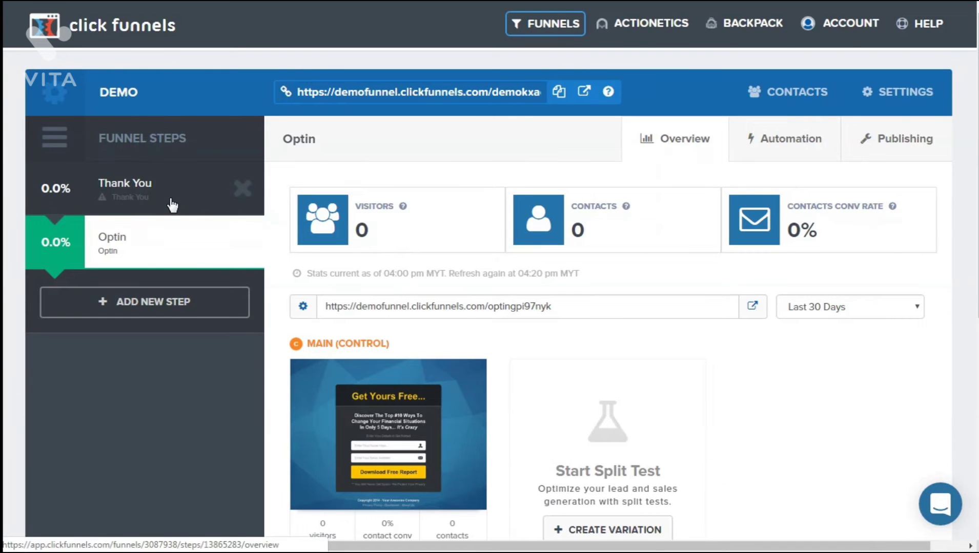
{"action": "left_click_drag", "start_coordinate": [92, 239], "coordinate": [51, 176]}
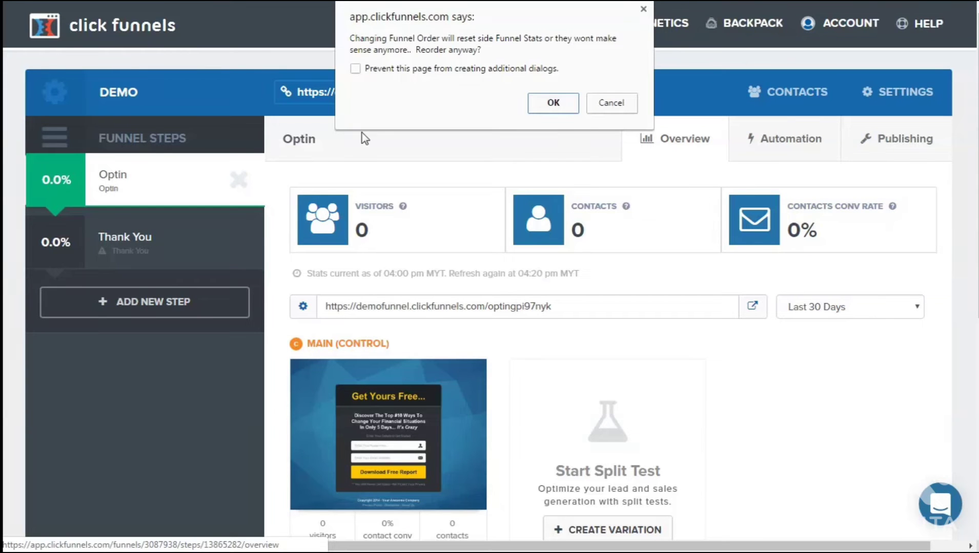
{"action": "left_click", "coordinate": [540, 102]}
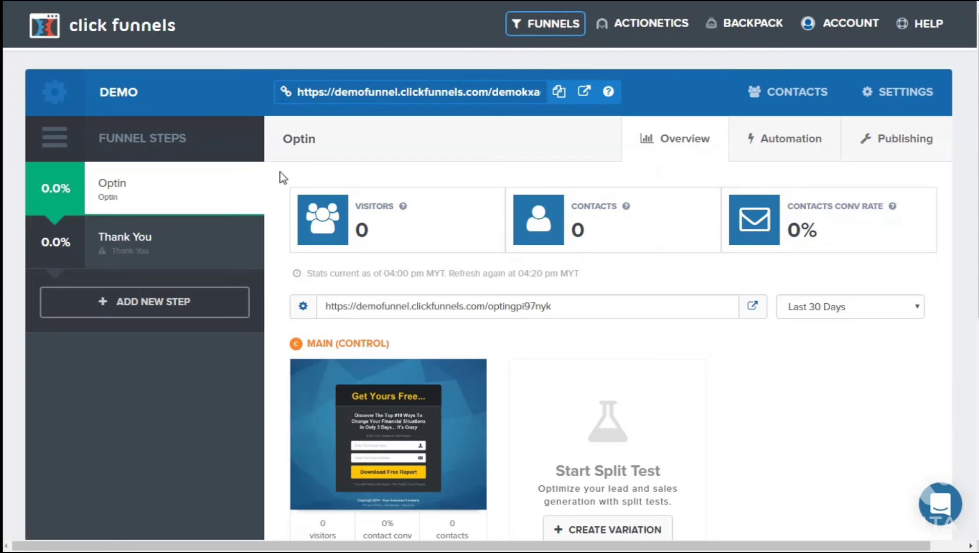
Step: Draft an automation email for the Optin step with the body "Hey there, thank you for signing up, here is your ebook"
{"action": "left_click", "coordinate": [153, 195]}
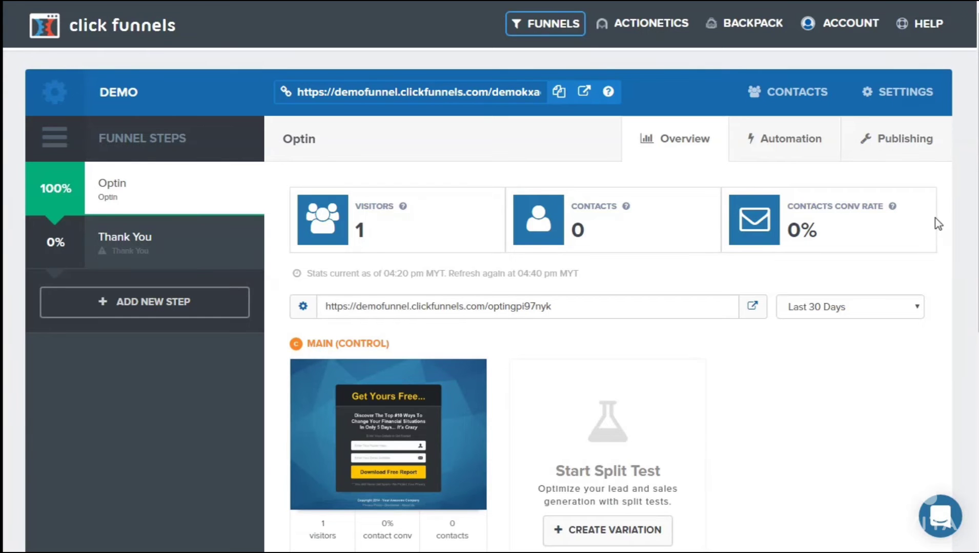
{"action": "left_click", "coordinate": [766, 153]}
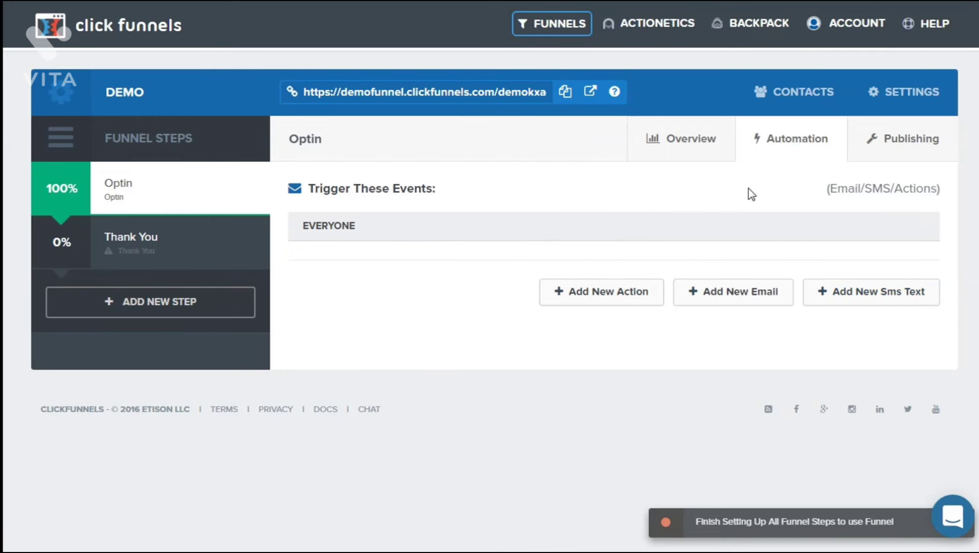
{"action": "left_click", "coordinate": [724, 298]}
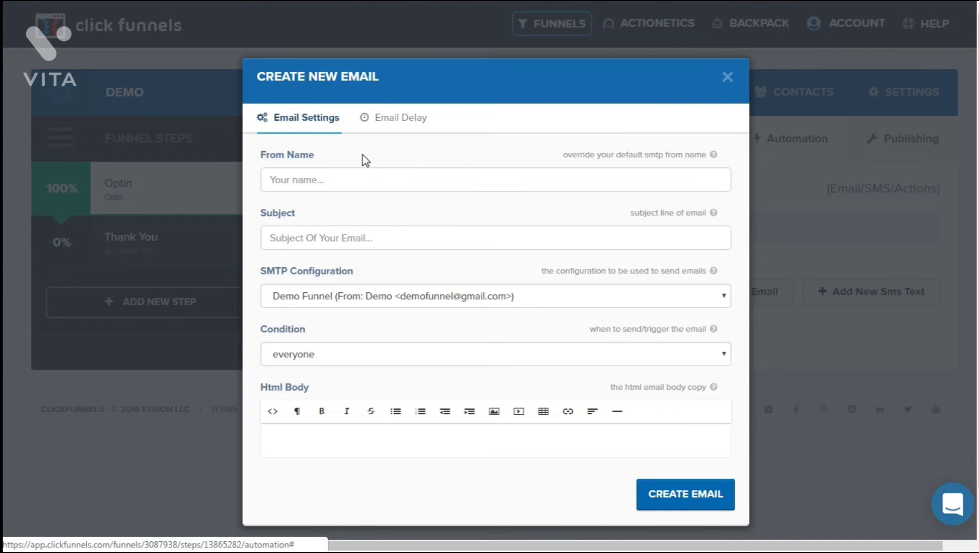
{"action": "left_click", "coordinate": [291, 179]}
{"action": "left_click", "coordinate": [316, 237]}
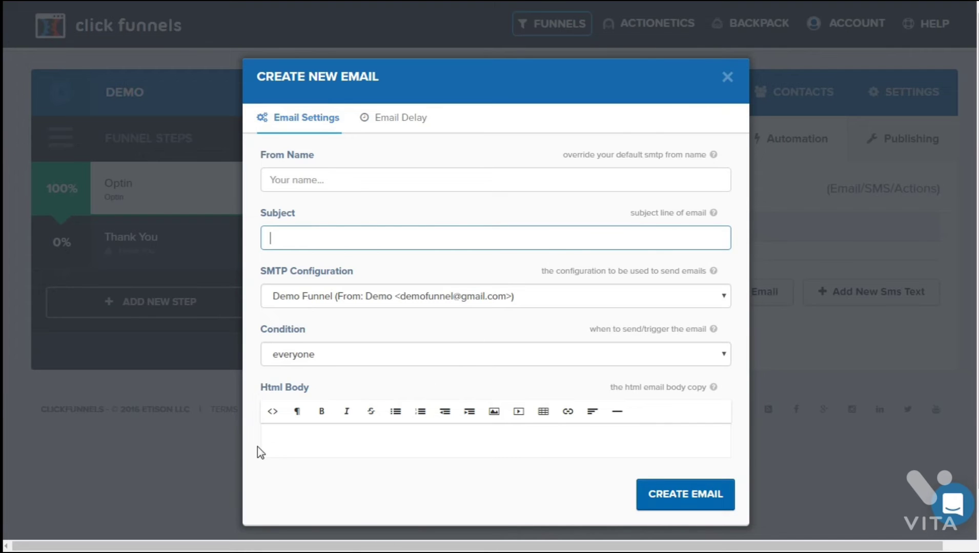
{"action": "left_click", "coordinate": [277, 438]}
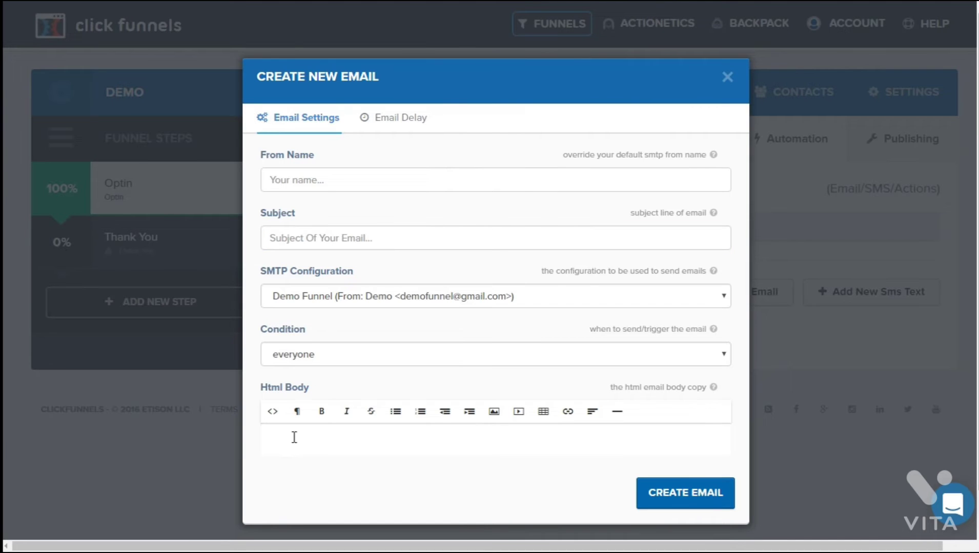
{"action": "type", "text": "Hey there, thank you for signing up, here is your e"}
{"action": "key", "text": "BackSpace"}
{"action": "type", "text": "ebook"}
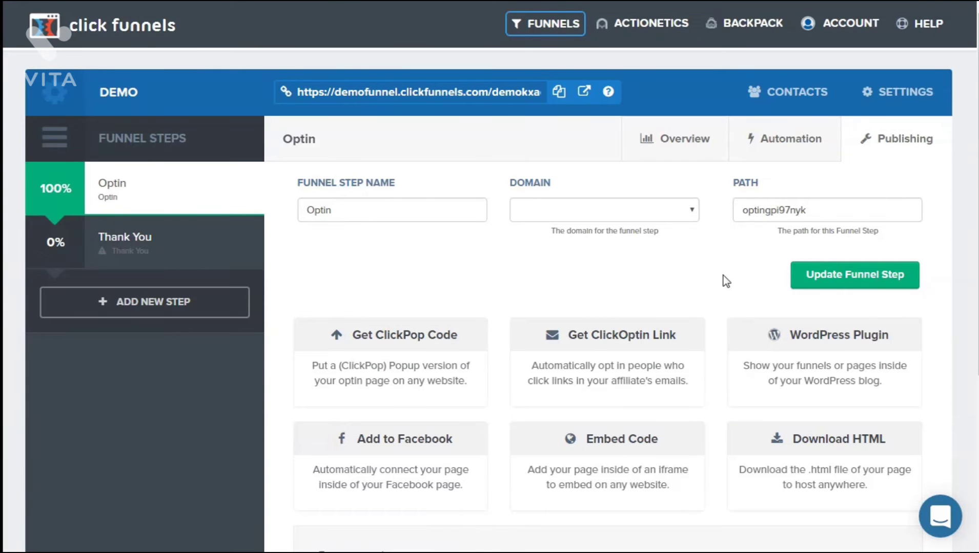
Step: Look through the Optin step's publishing options, from the ClickPop code and embed code to the text optins
{"action": "scroll", "coordinate": [961, 246], "scroll_direction": "down", "scroll_amount": 1}
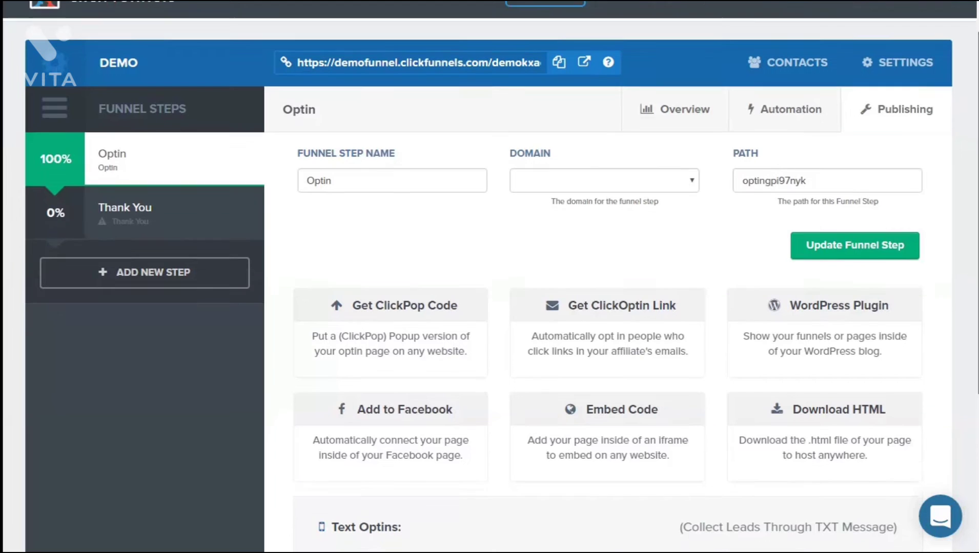
{"action": "scroll", "coordinate": [489, 276], "scroll_direction": "down", "scroll_amount": 1}
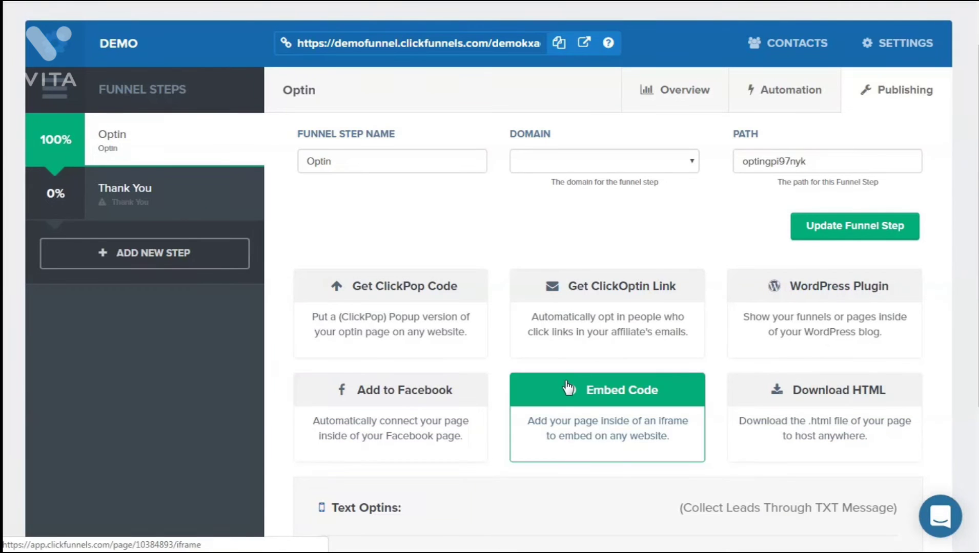
{"action": "scroll", "coordinate": [568, 393], "scroll_direction": "down", "scroll_amount": 3}
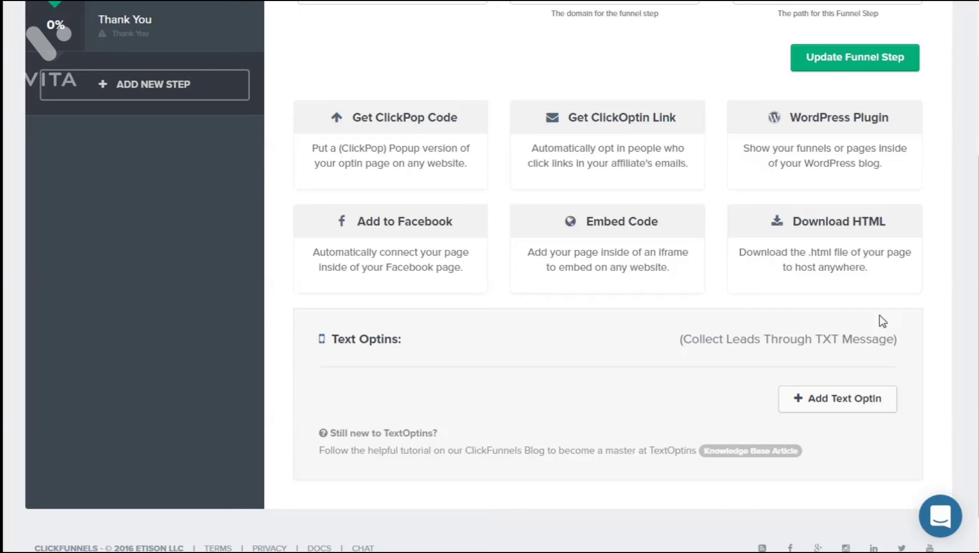
{"action": "scroll", "coordinate": [784, 318], "scroll_direction": "up", "scroll_amount": 1}
{"action": "scroll", "coordinate": [810, 287], "scroll_direction": "up", "scroll_amount": 4}
Step: View the Optin step's overview and the available date ranges for its statistics, keeping Last 30 Days
{"action": "left_click", "coordinate": [815, 279]}
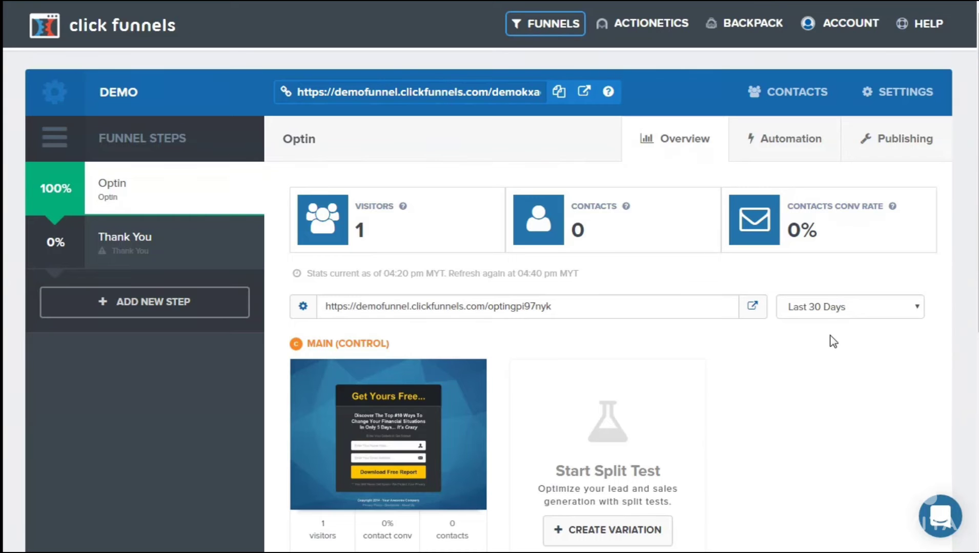
{"action": "left_click", "coordinate": [828, 311]}
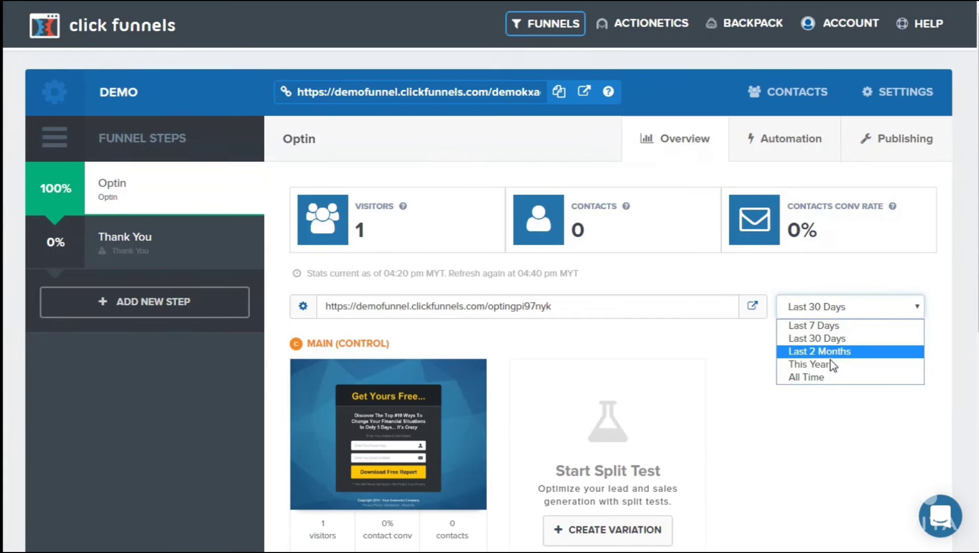
{"action": "left_click", "coordinate": [664, 342]}
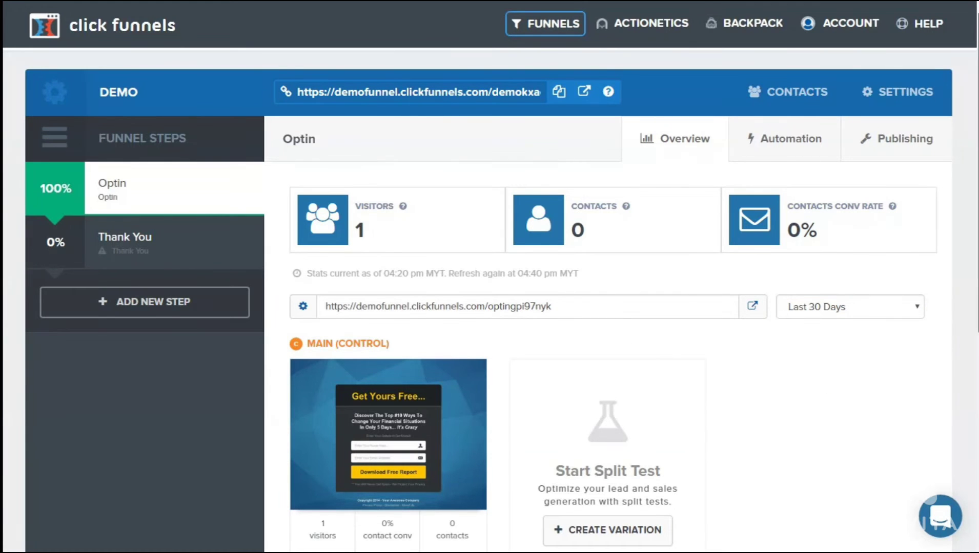
Step: Explore the split test variation option for the Optin page and open the main page's settings
{"action": "scroll", "coordinate": [623, 342], "scroll_direction": "down", "scroll_amount": 2}
{"action": "scroll", "coordinate": [529, 235], "scroll_direction": "down", "scroll_amount": 3}
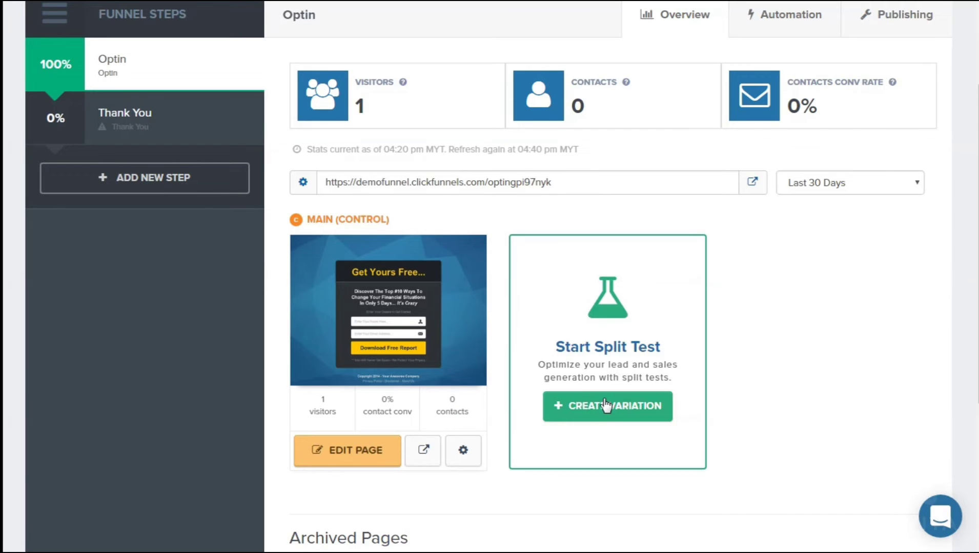
{"action": "left_click", "coordinate": [606, 406]}
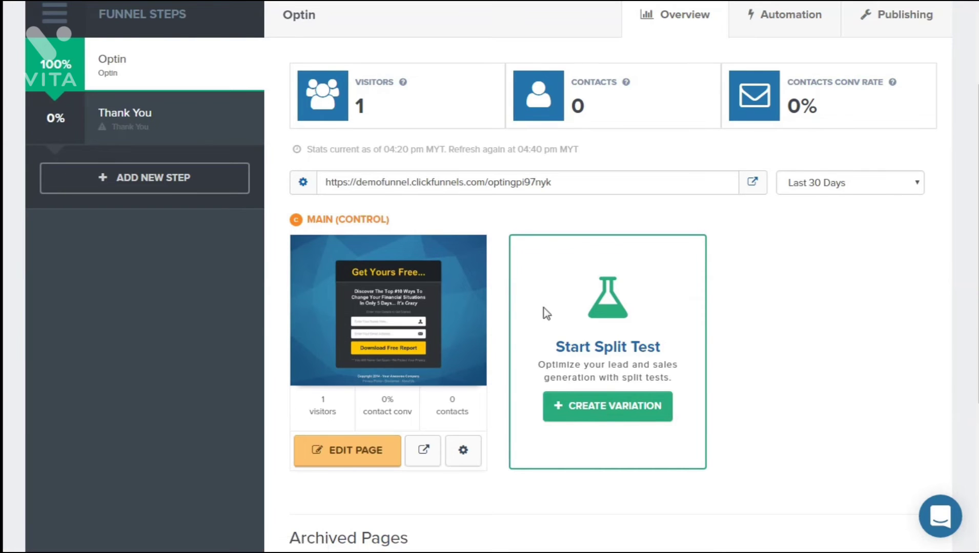
{"action": "left_click", "coordinate": [602, 414]}
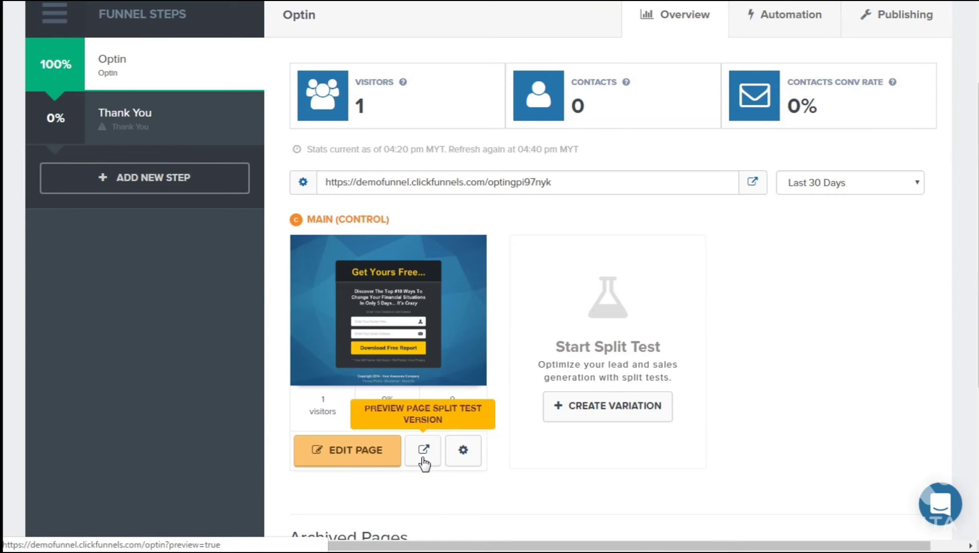
{"action": "left_click", "coordinate": [460, 460]}
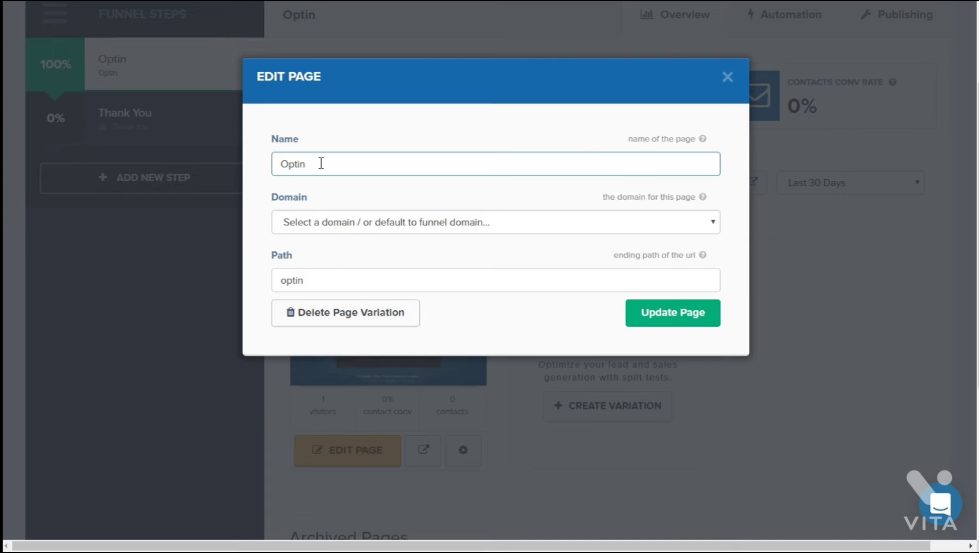
Step: Check the domain choices in the Optin page's settings and view the archived pages and step options below it
{"action": "left_click", "coordinate": [353, 225]}
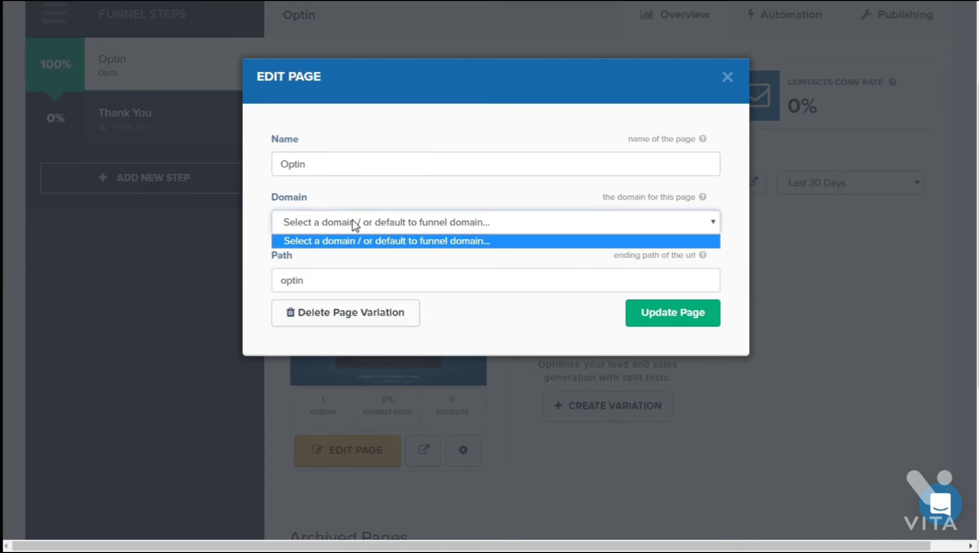
{"action": "left_click", "coordinate": [355, 226]}
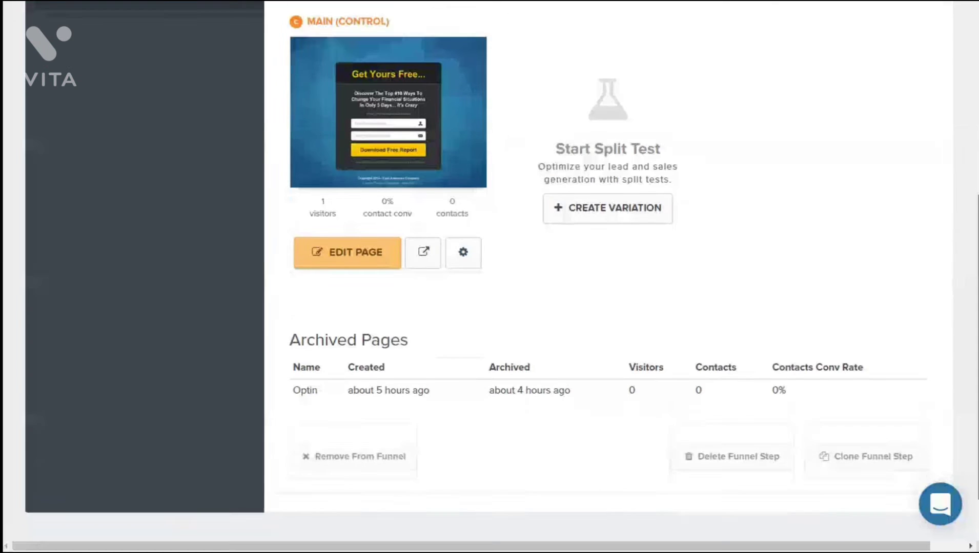
{"action": "scroll", "coordinate": [487, 256], "scroll_direction": "down", "scroll_amount": 1}
{"action": "scroll", "coordinate": [487, 257], "scroll_direction": "up", "scroll_amount": 1}
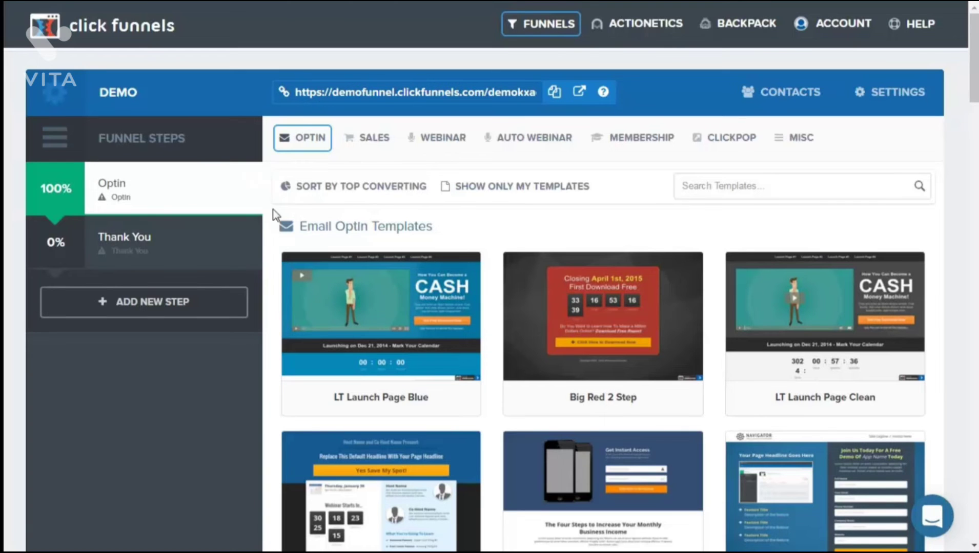
Step: Look through the Optin step's template categories, from Optin, Sales and Webinar to Membership, ClickPop and Misc
{"action": "left_click_drag", "start_coordinate": [975, 102], "coordinate": [955, 82]}
{"action": "mouse_move", "coordinate": [292, 149]}
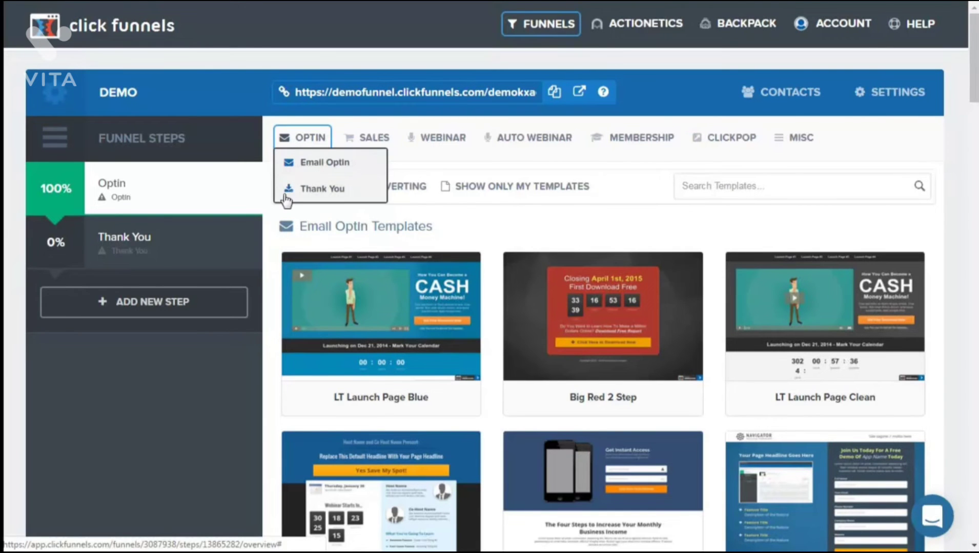
{"action": "mouse_move", "coordinate": [370, 145]}
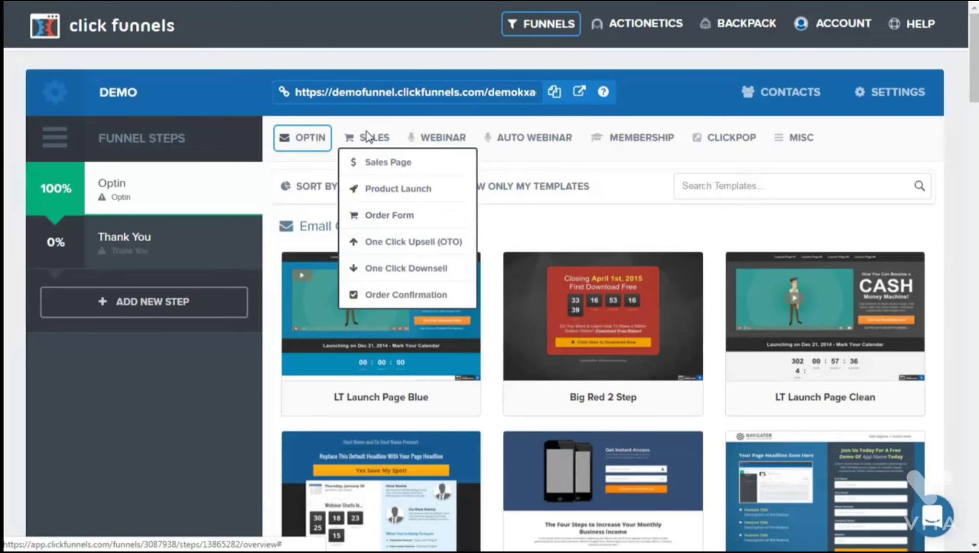
{"action": "mouse_move", "coordinate": [441, 139]}
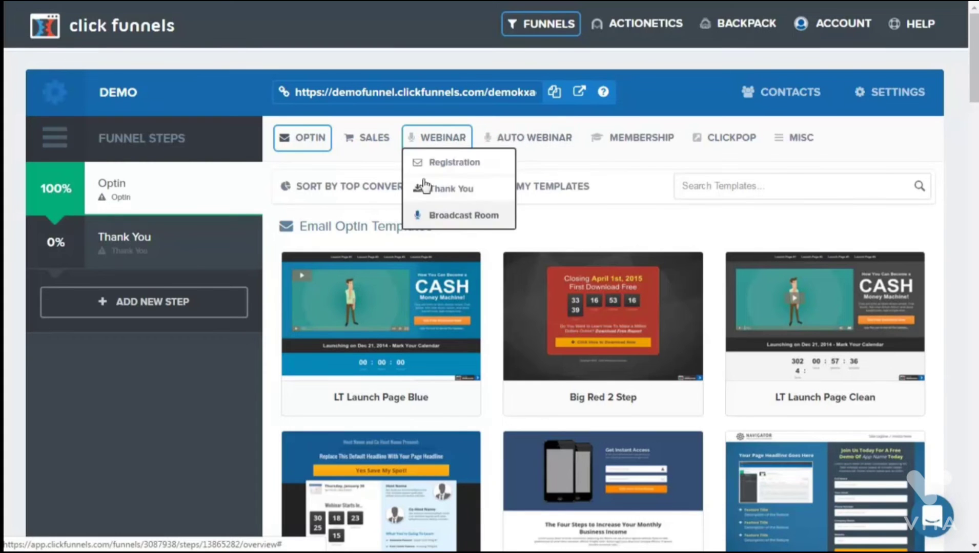
{"action": "mouse_move", "coordinate": [501, 138]}
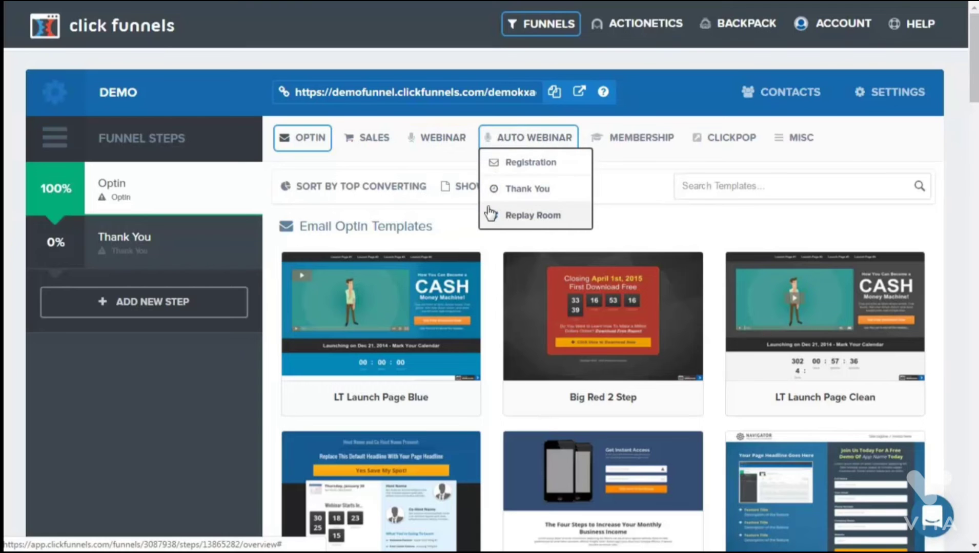
{"action": "mouse_move", "coordinate": [614, 145]}
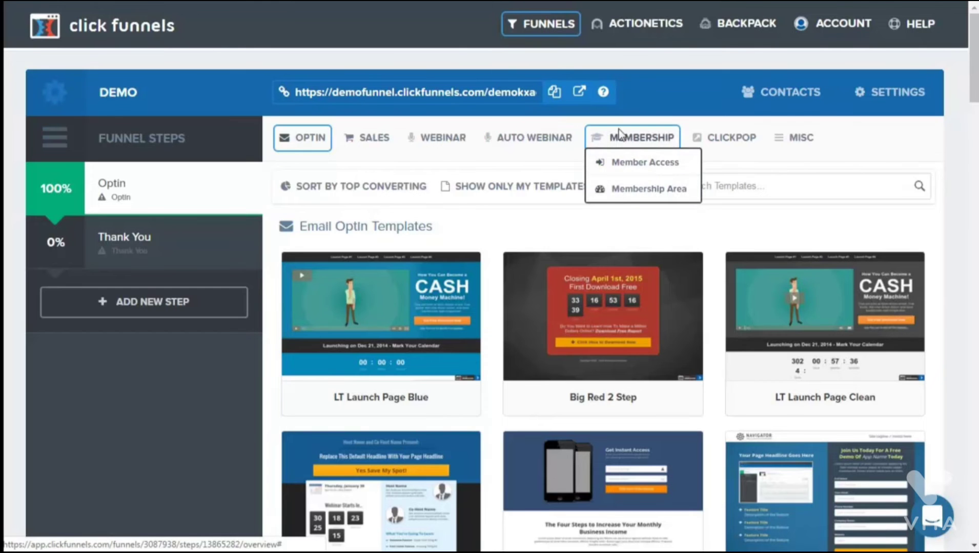
{"action": "left_click", "coordinate": [713, 138]}
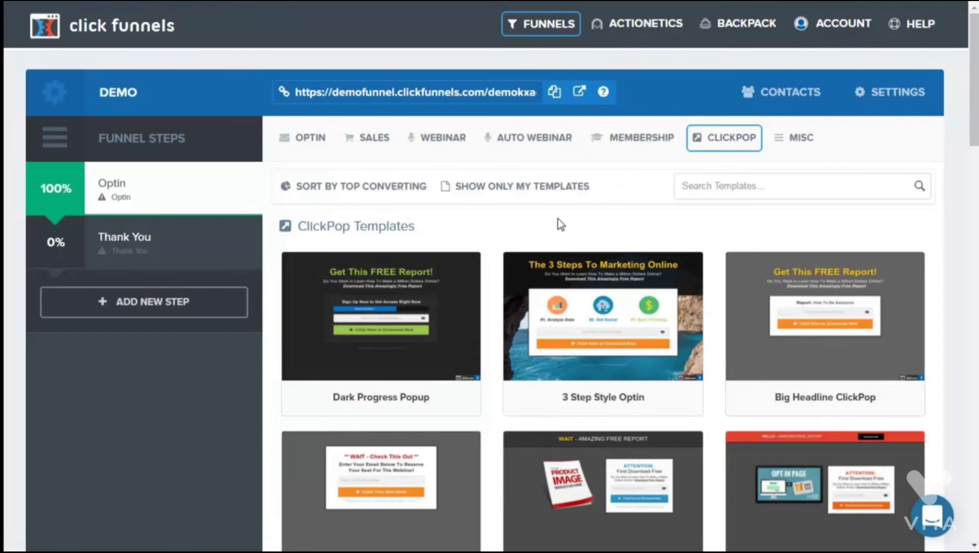
{"action": "left_click", "coordinate": [795, 143]}
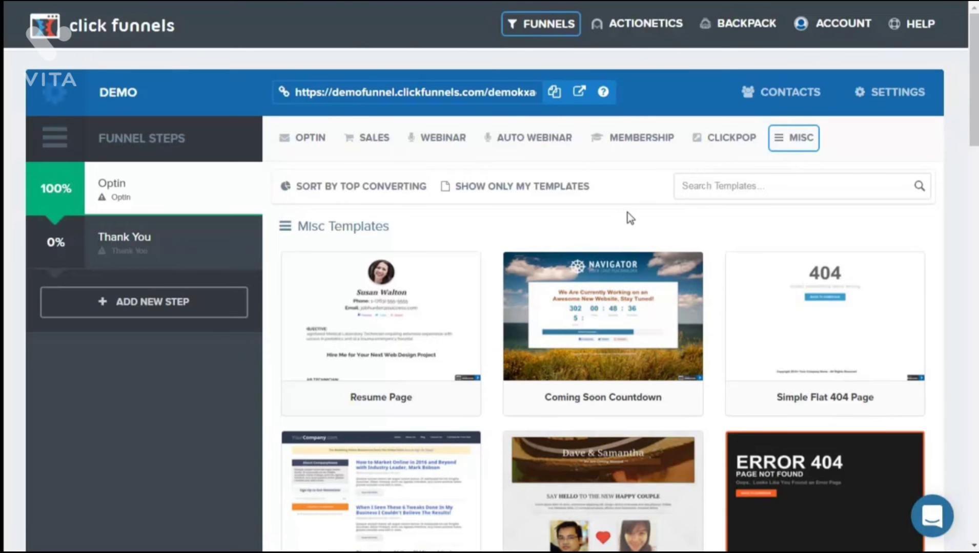
{"action": "left_click", "coordinate": [687, 189]}
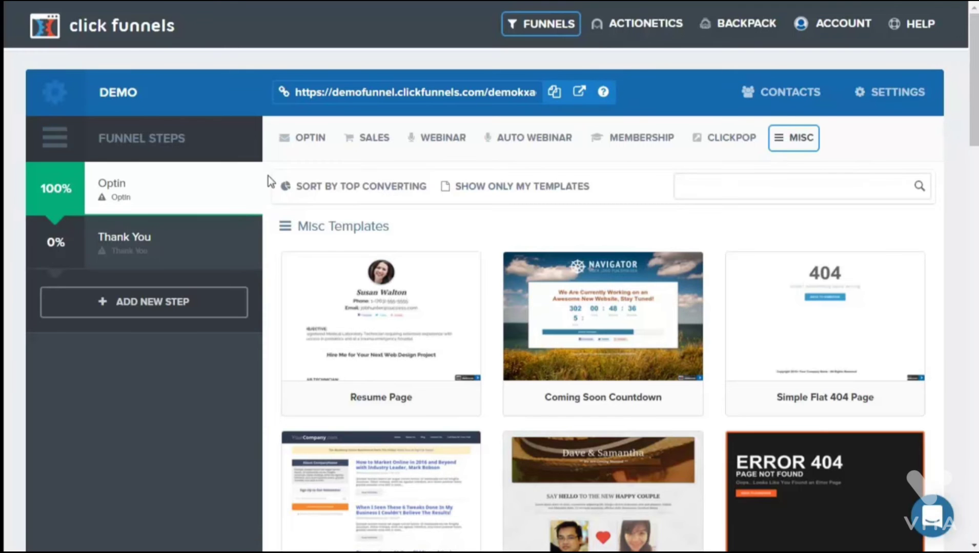
Step: Apply the Dark Optin Box template to the Optin step from the email optin templates sorted by top converting
{"action": "left_click", "coordinate": [287, 138]}
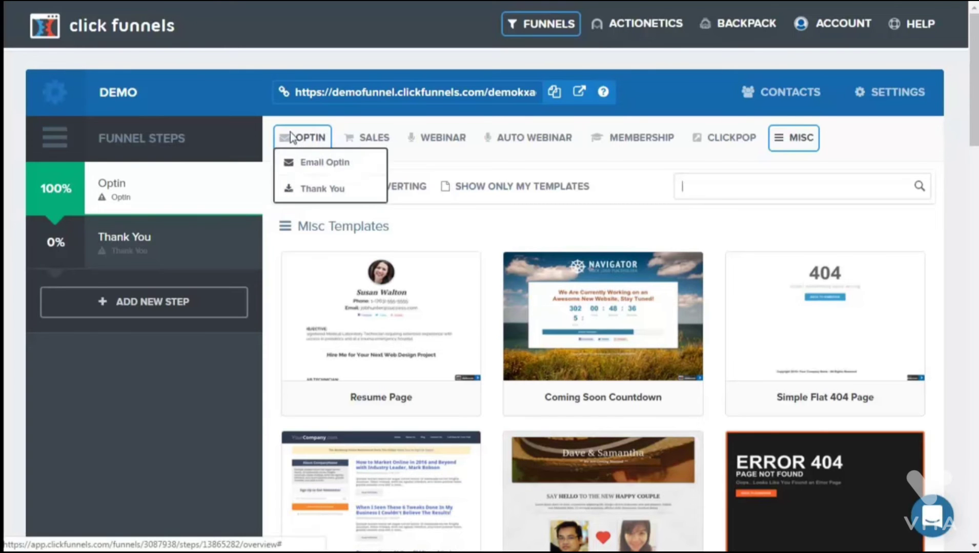
{"action": "left_click", "coordinate": [291, 164]}
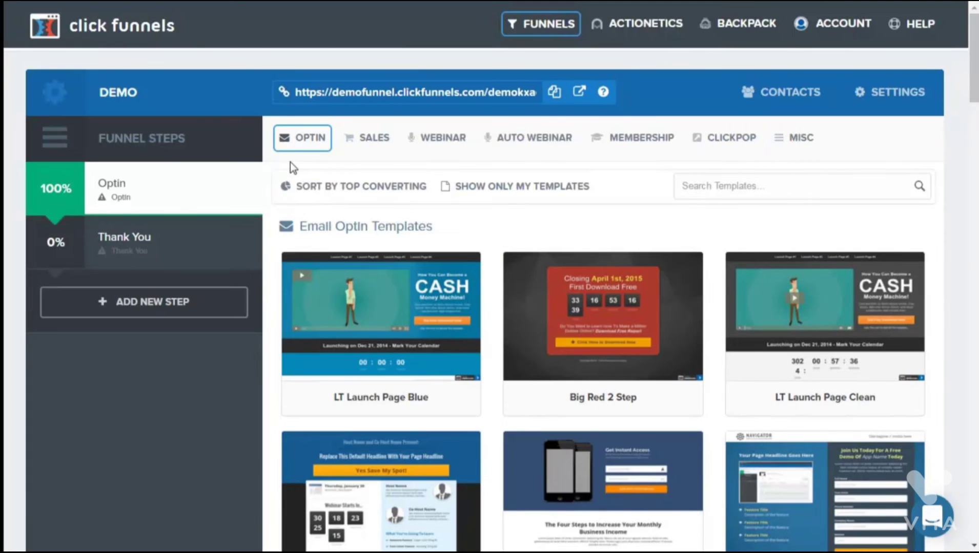
{"action": "left_click", "coordinate": [318, 186]}
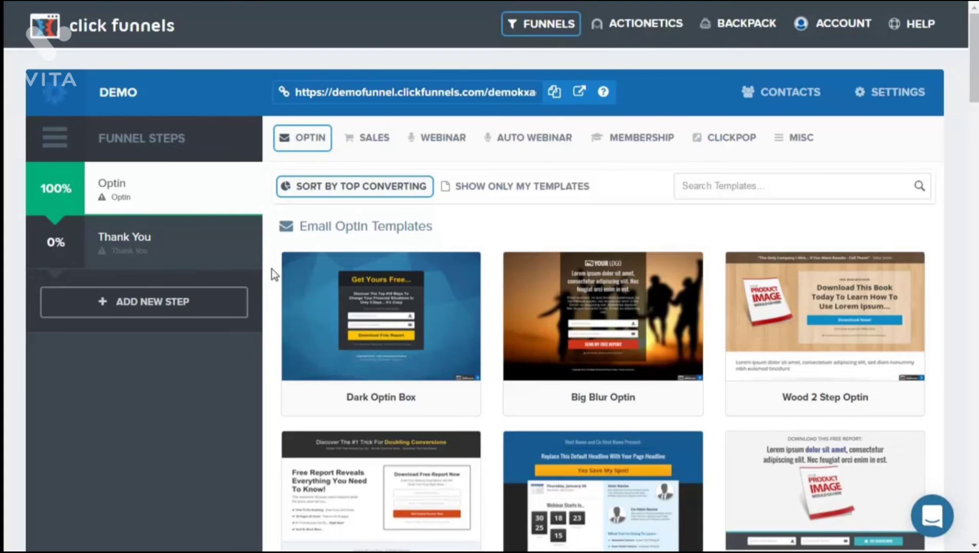
{"action": "mouse_move", "coordinate": [417, 323]}
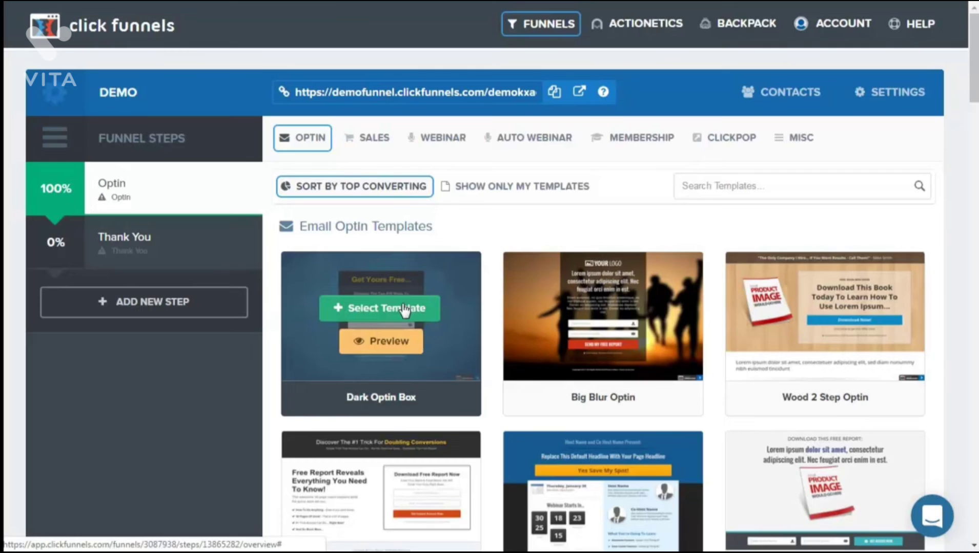
{"action": "left_click", "coordinate": [405, 309]}
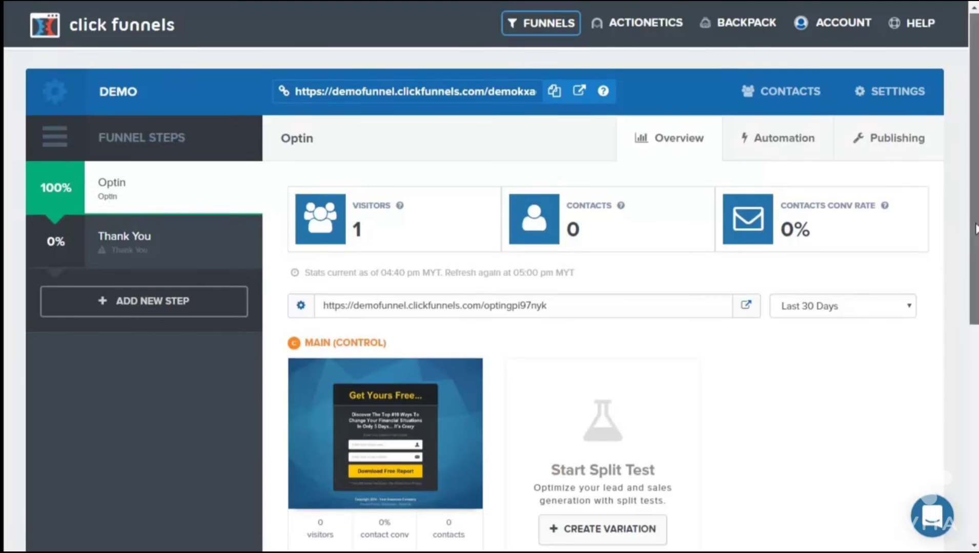
{"action": "scroll", "coordinate": [976, 219], "scroll_direction": "down", "scroll_amount": 3}
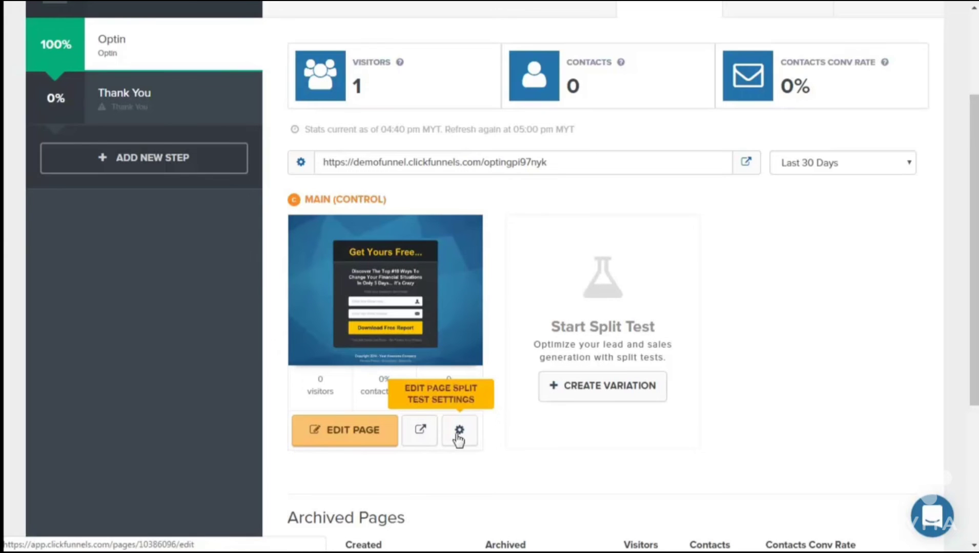
{"action": "scroll", "coordinate": [487, 307], "scroll_direction": "up", "scroll_amount": 3}
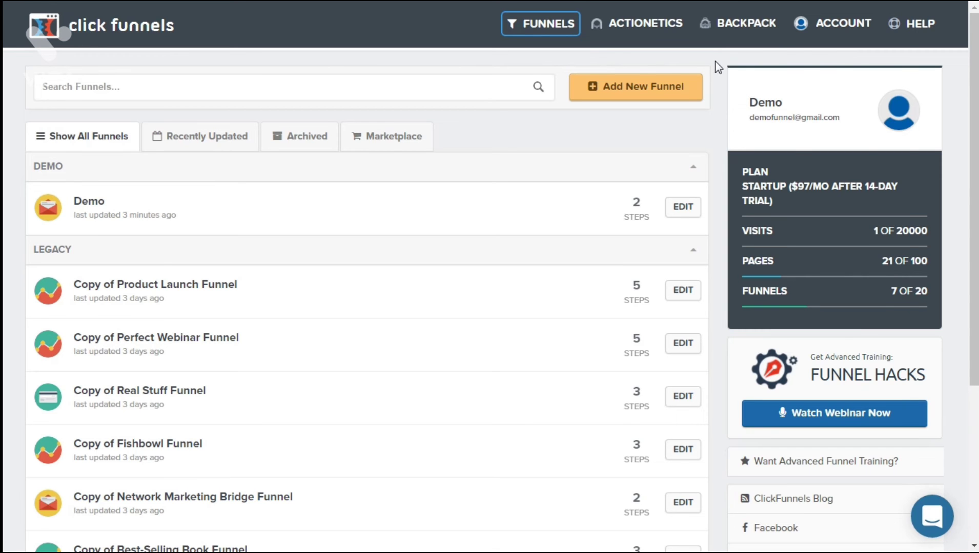
Step: View the account's digital assets and the form for adding a new asset, leaving it without creating one
{"action": "mouse_move", "coordinate": [825, 31]}
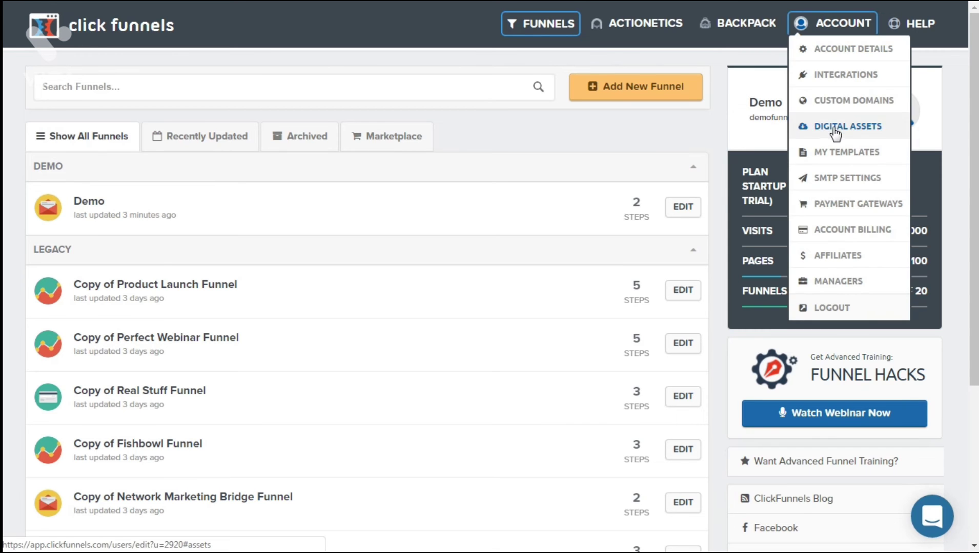
{"action": "left_click", "coordinate": [835, 134]}
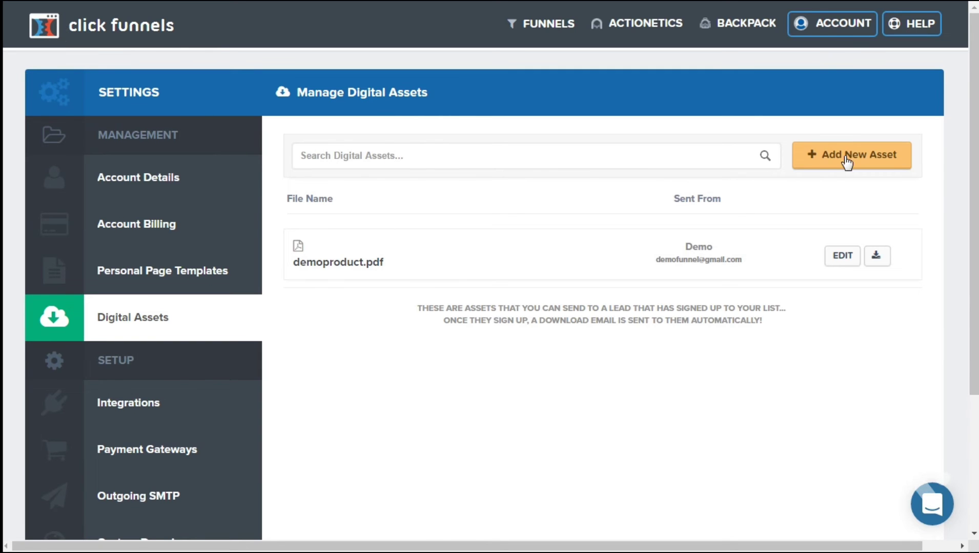
{"action": "left_click", "coordinate": [846, 162]}
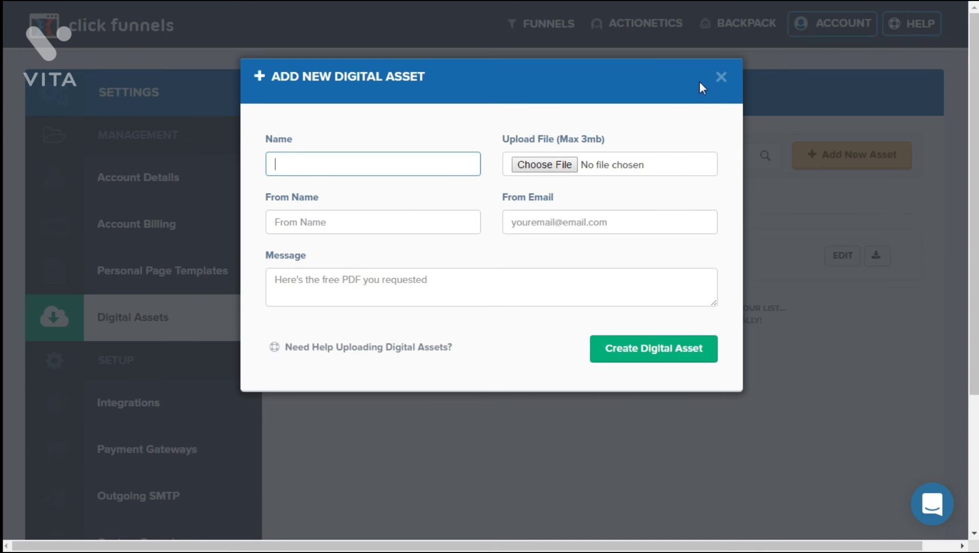
{"action": "left_click", "coordinate": [718, 77]}
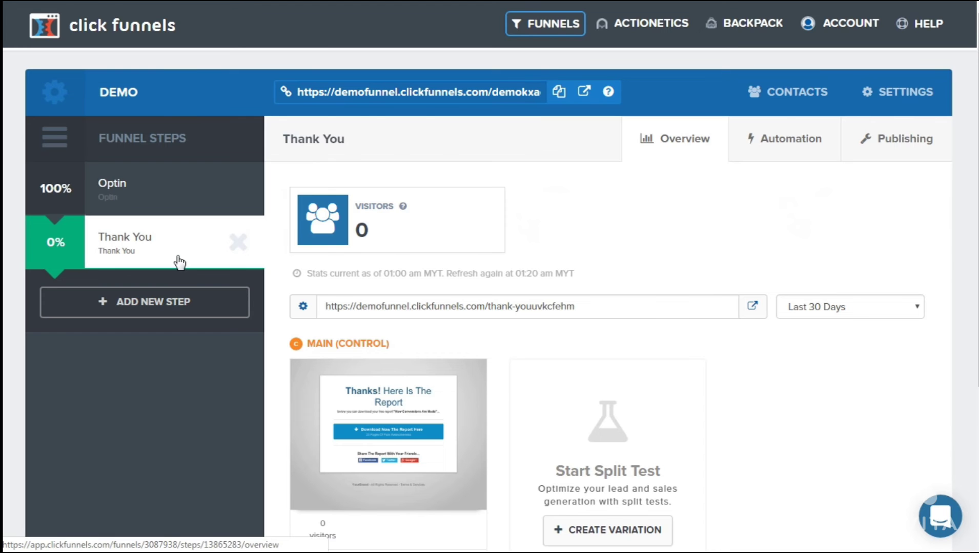
Step: Open the Thank You step's page in the editor and bring up the download button's settings
{"action": "scroll", "coordinate": [231, 402], "scroll_direction": "down", "scroll_amount": 3}
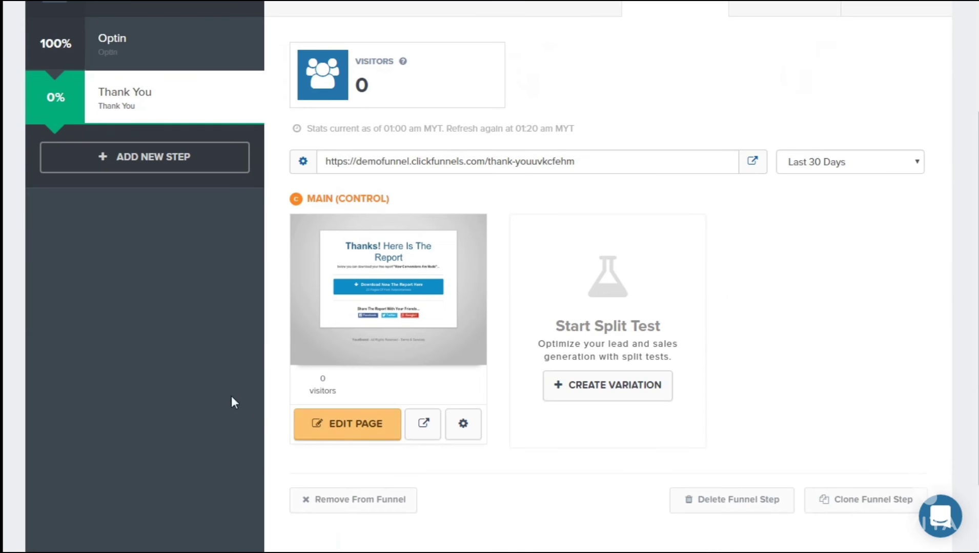
{"action": "left_click", "coordinate": [330, 437]}
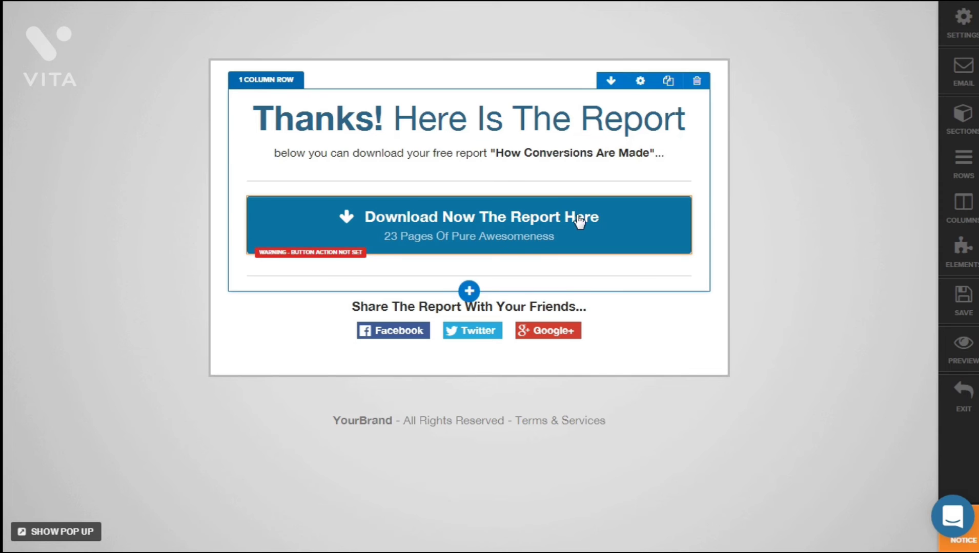
{"action": "mouse_move", "coordinate": [634, 217]}
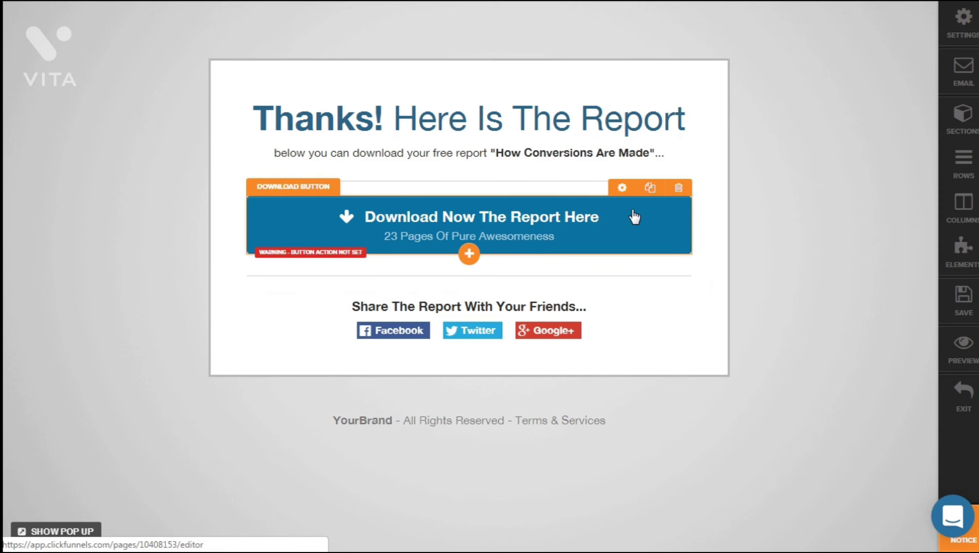
{"action": "left_click", "coordinate": [622, 188]}
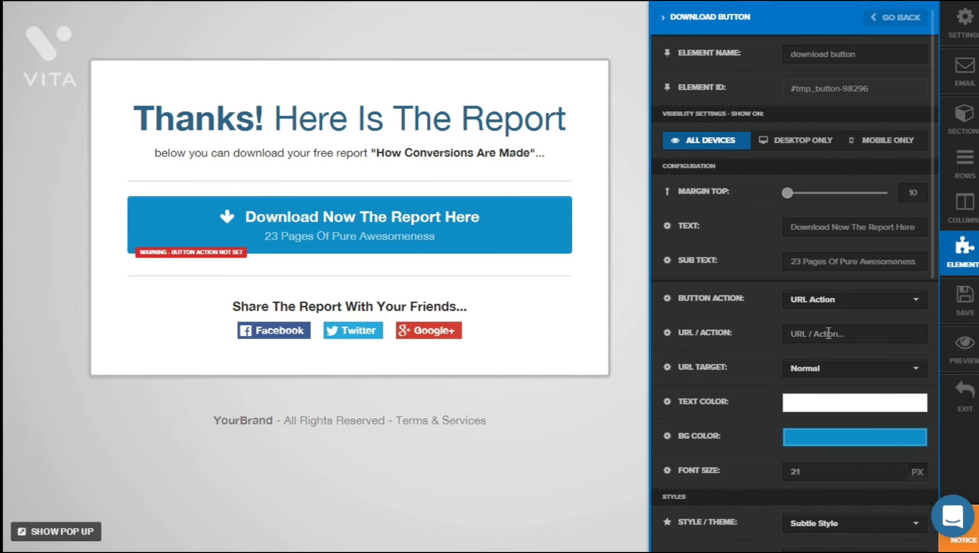
{"action": "left_click", "coordinate": [844, 336]}
{"action": "type", "text": "#"}
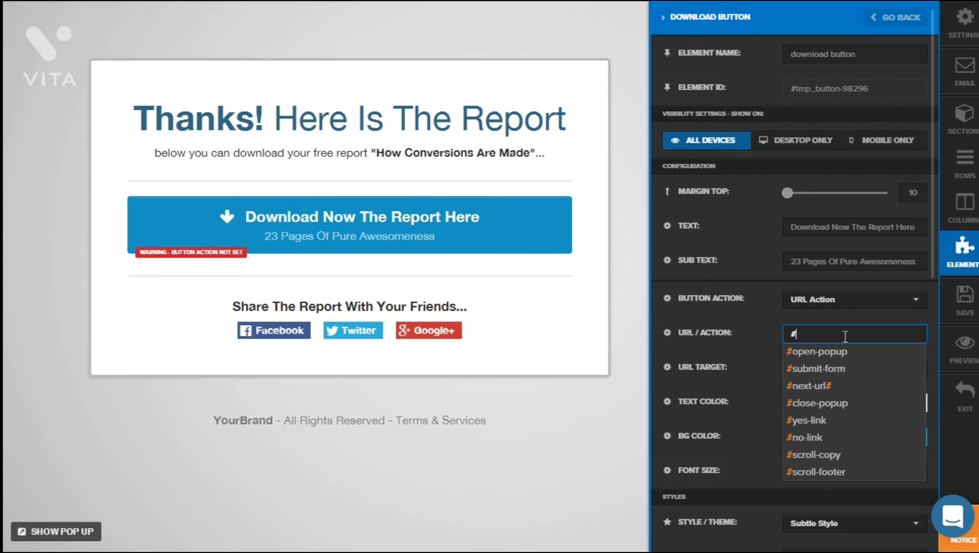
{"action": "left_click_drag", "start_coordinate": [814, 336], "coordinate": [789, 334]}
{"action": "type", "text": "https://images.clickfunnels.com/uploads/digital_asset/file/209268/DemoProduct.pdf"}
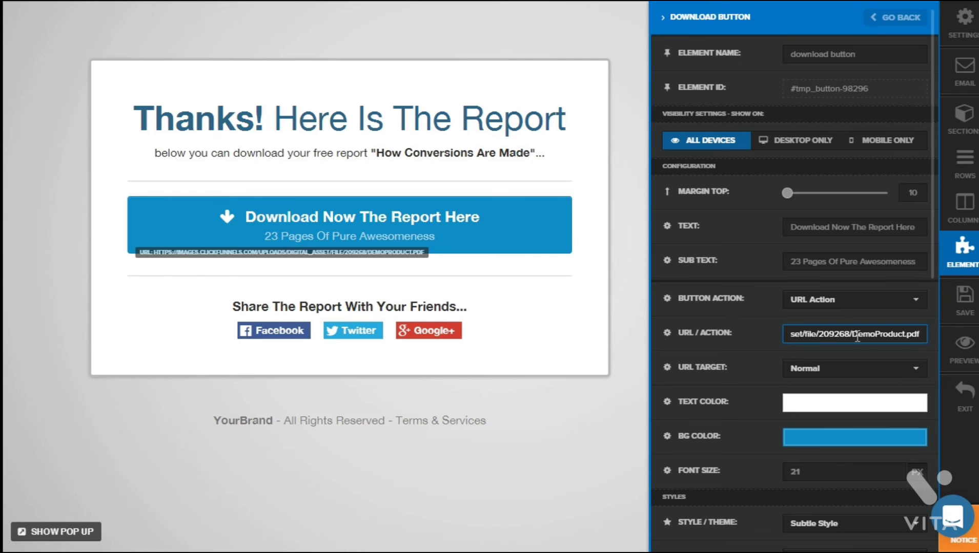
{"action": "left_click", "coordinate": [974, 310]}
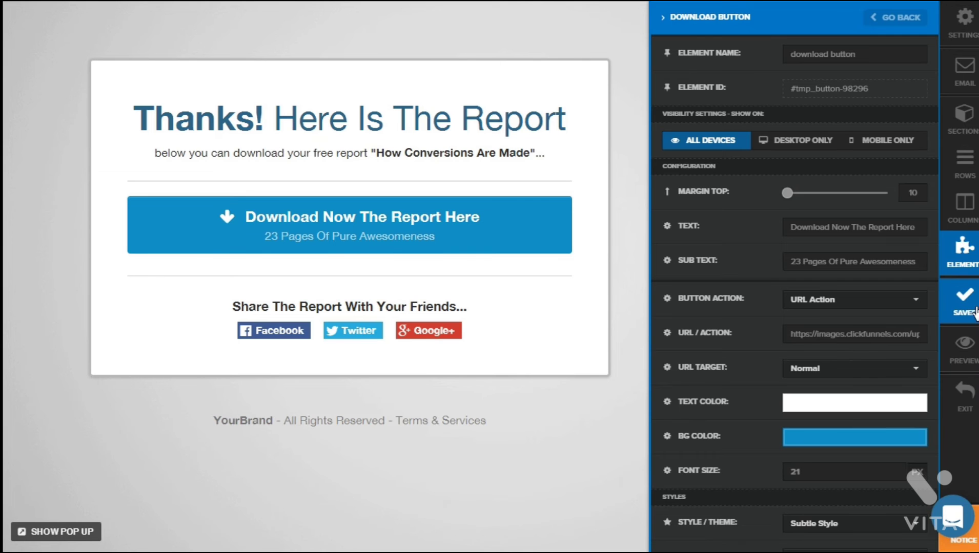
Step: Review the Optin page's editor settings, including search engine visibility, email integration and the list of page sections
{"action": "left_click", "coordinate": [21, 287]}
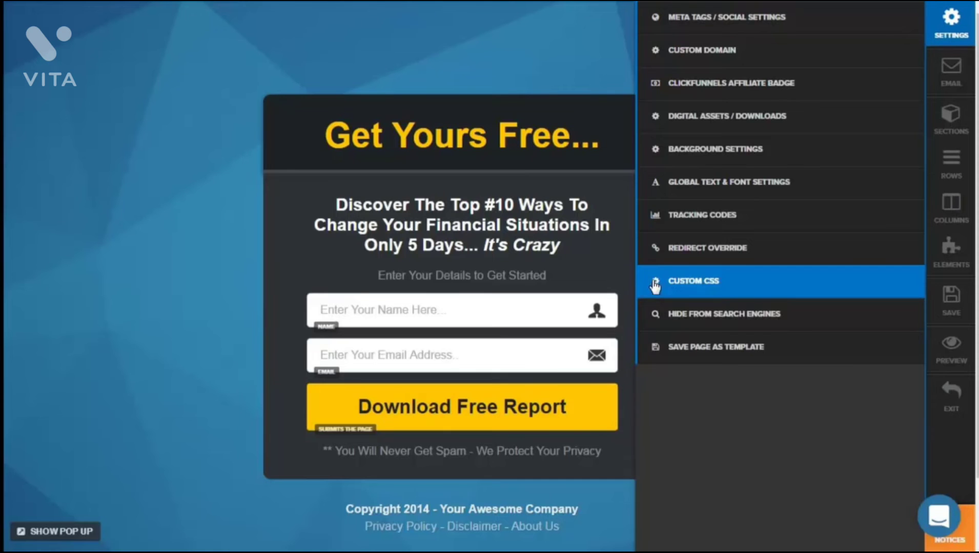
{"action": "left_click", "coordinate": [658, 315]}
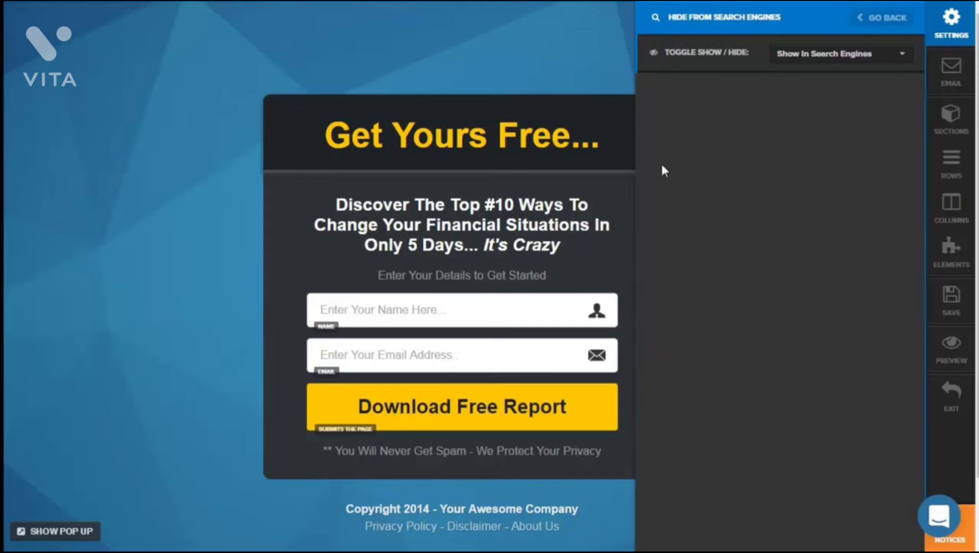
{"action": "left_click", "coordinate": [902, 58]}
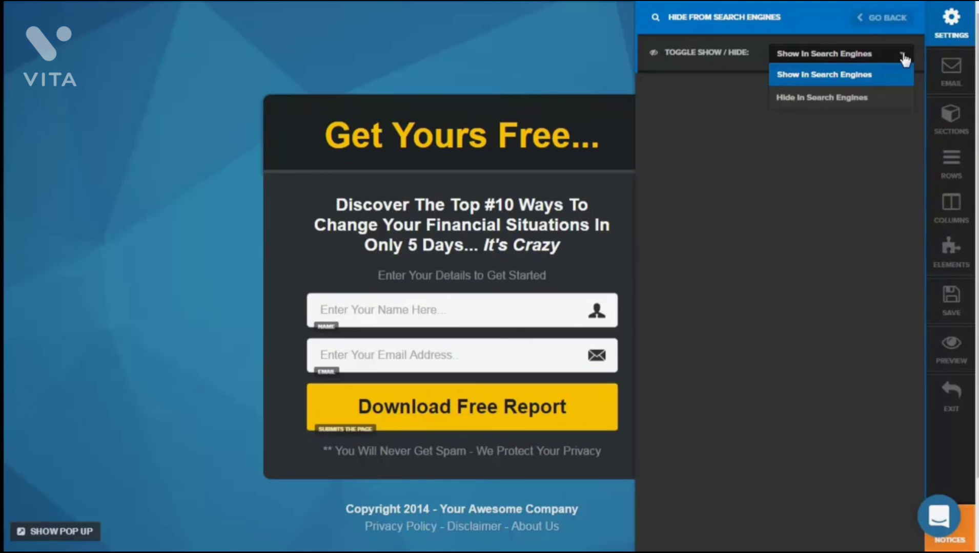
{"action": "left_click", "coordinate": [882, 23]}
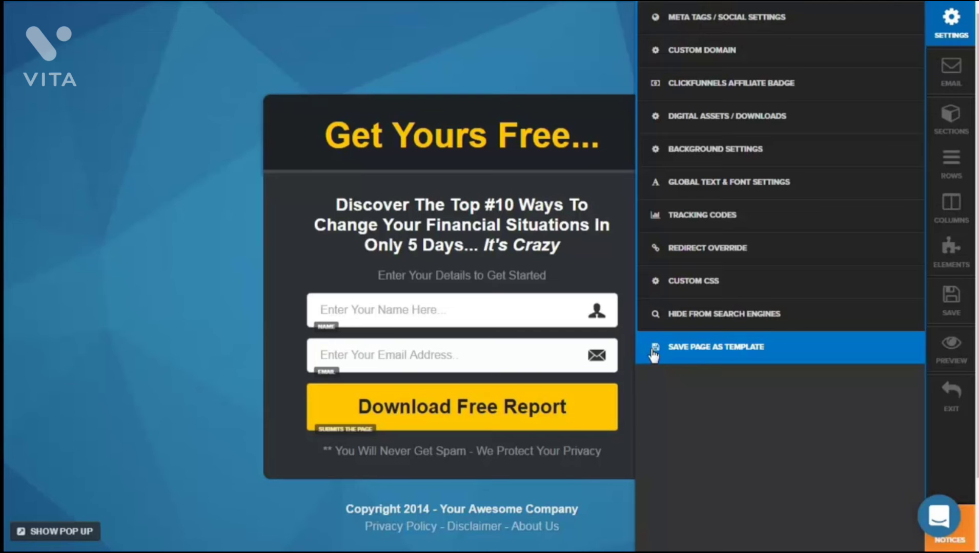
{"action": "left_click", "coordinate": [953, 72]}
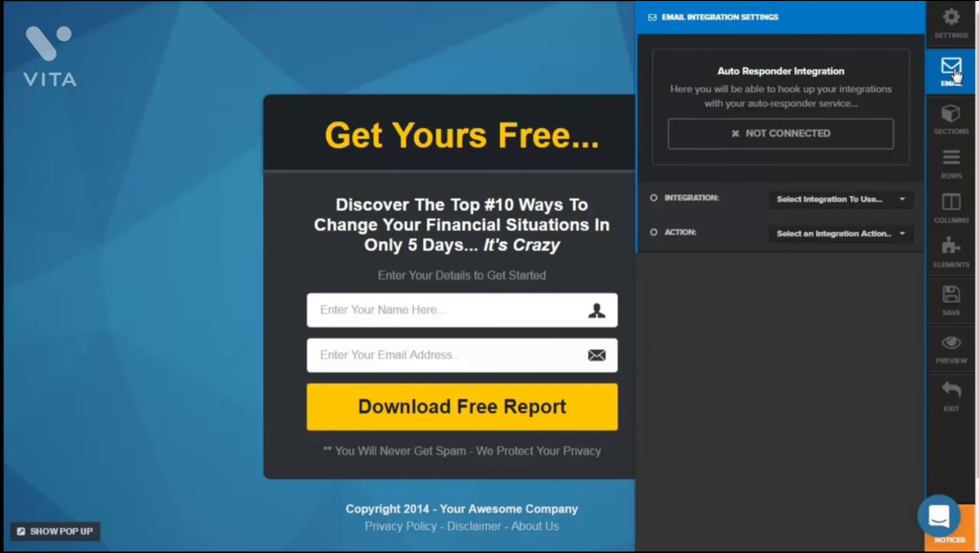
{"action": "left_click", "coordinate": [956, 126]}
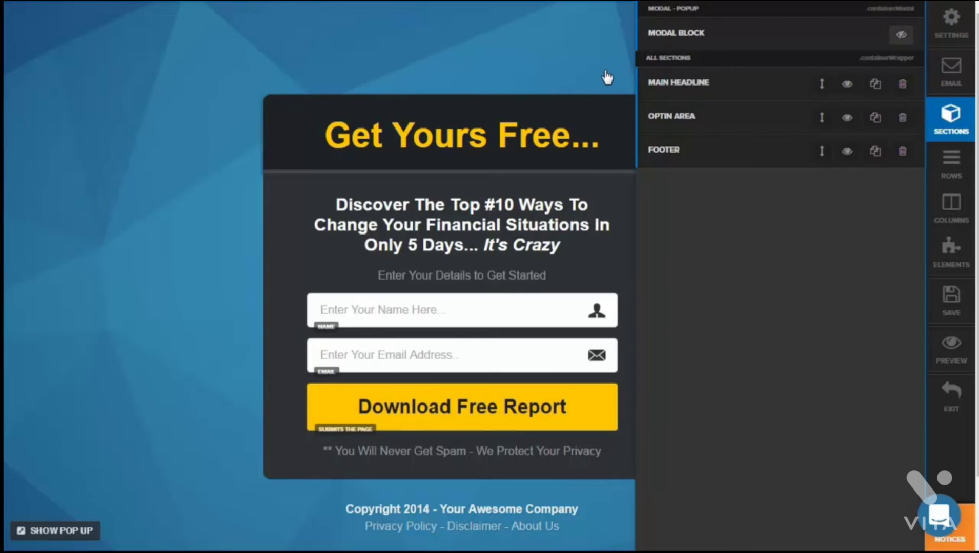
Step: Locate the Main Headline, Optin Area and Footer sections on the Optin page
{"action": "left_click", "coordinate": [661, 84]}
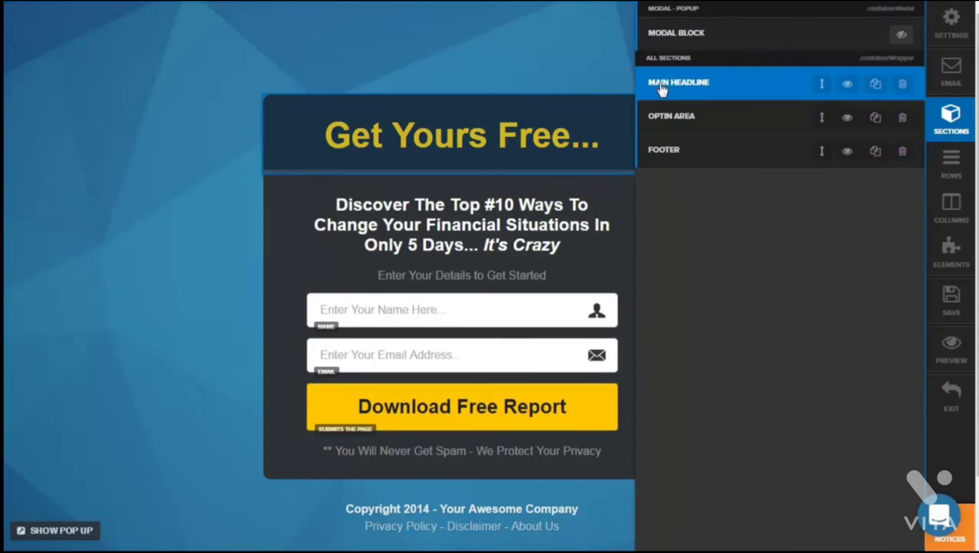
{"action": "left_click", "coordinate": [658, 116]}
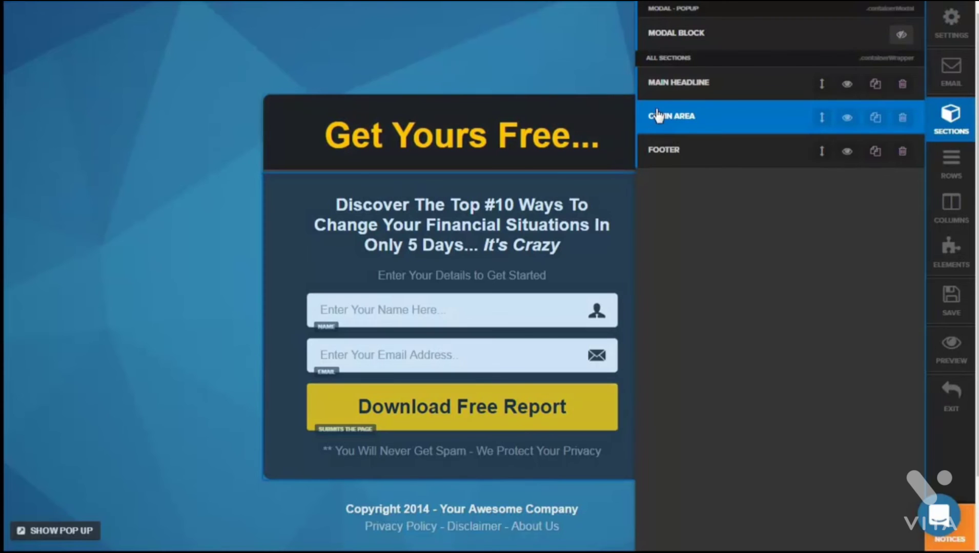
{"action": "left_click", "coordinate": [669, 151]}
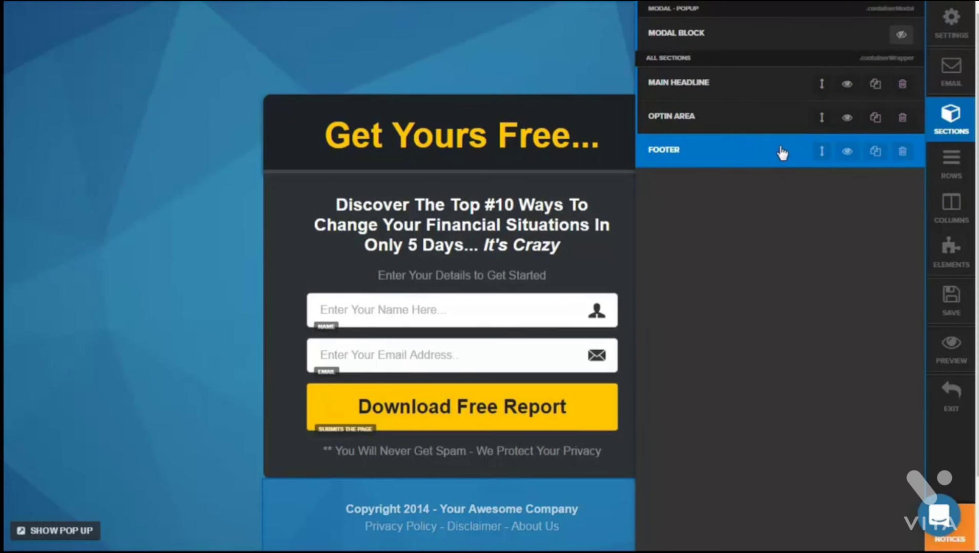
Step: Hide the Main Headline section and show it again
{"action": "left_click", "coordinate": [802, 84]}
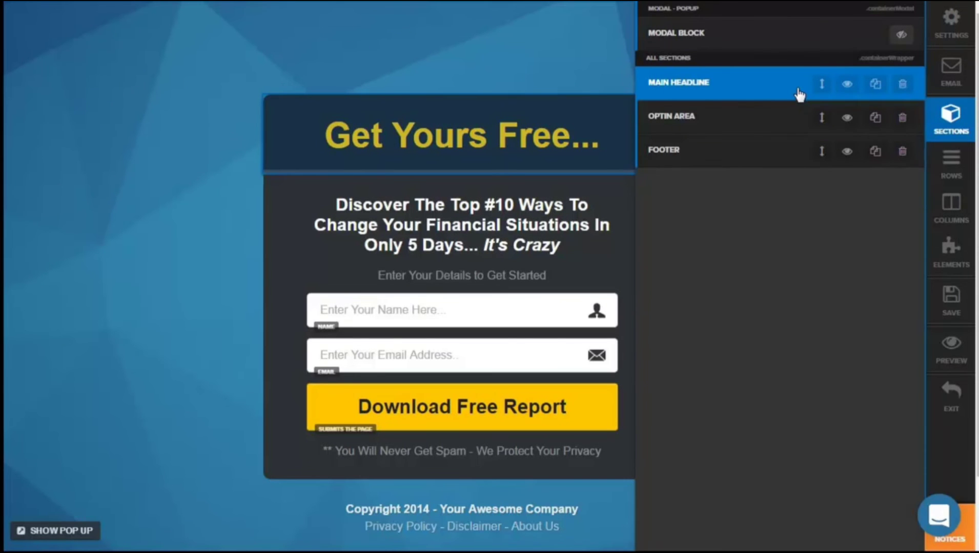
{"action": "left_click", "coordinate": [847, 85]}
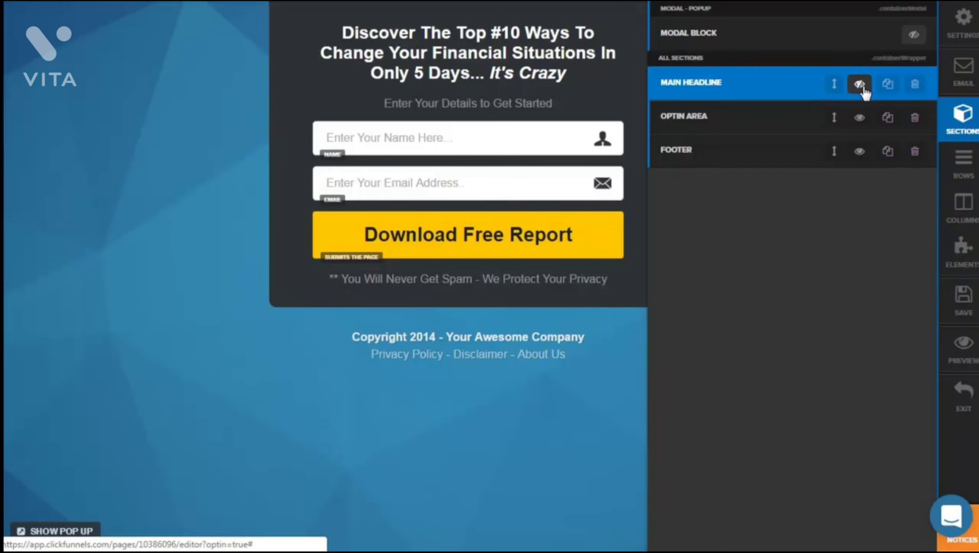
{"action": "left_click", "coordinate": [862, 86]}
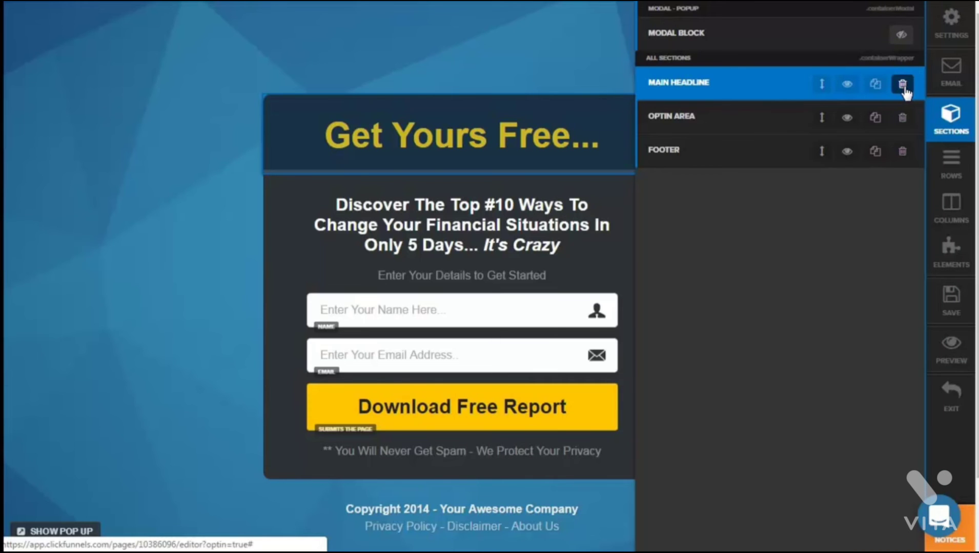
Step: Look through the Optin page's rows, columns and elements, locating the full column and Free Headline in the Main Headline section
{"action": "left_click", "coordinate": [972, 164]}
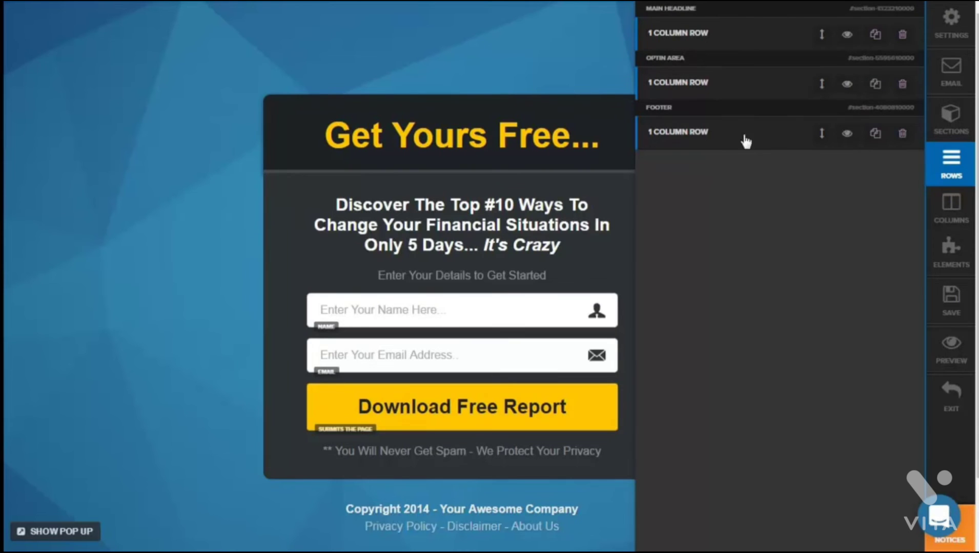
{"action": "left_click", "coordinate": [702, 44]}
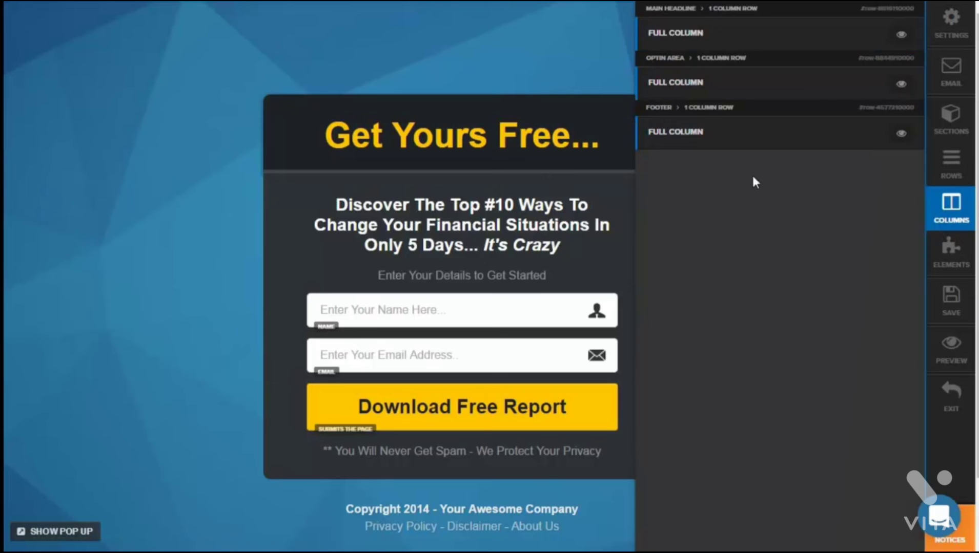
{"action": "left_click", "coordinate": [704, 33]}
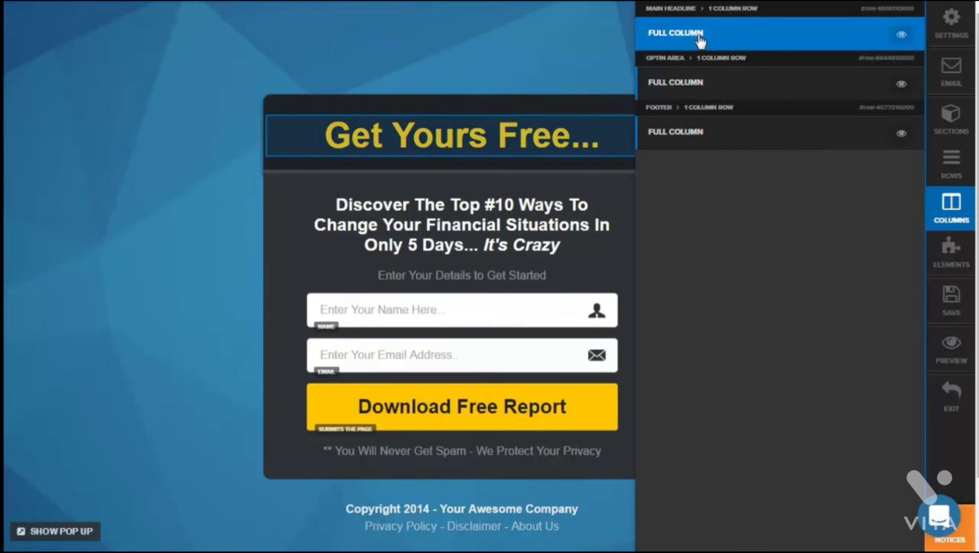
{"action": "left_click", "coordinate": [900, 37]}
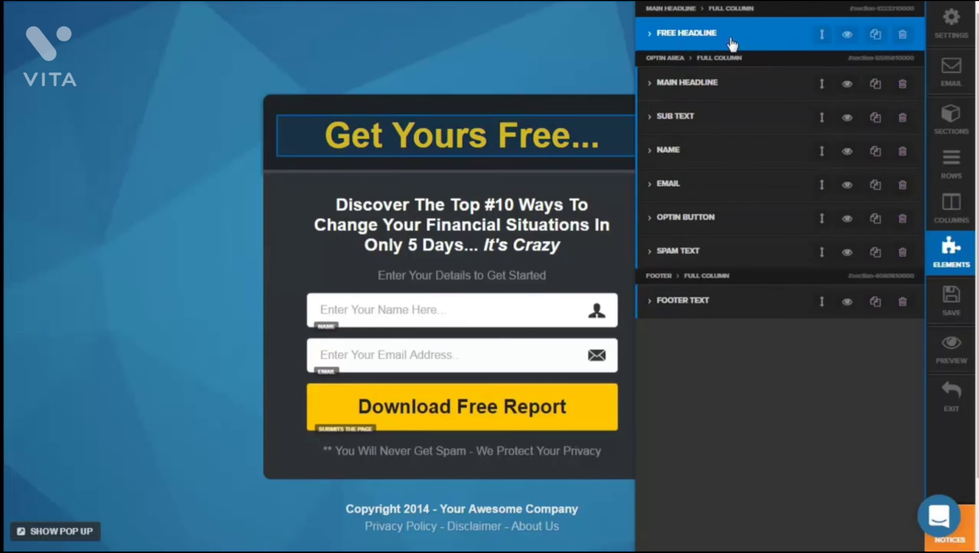
{"action": "scroll", "coordinate": [723, 42], "scroll_direction": "down", "scroll_amount": 2}
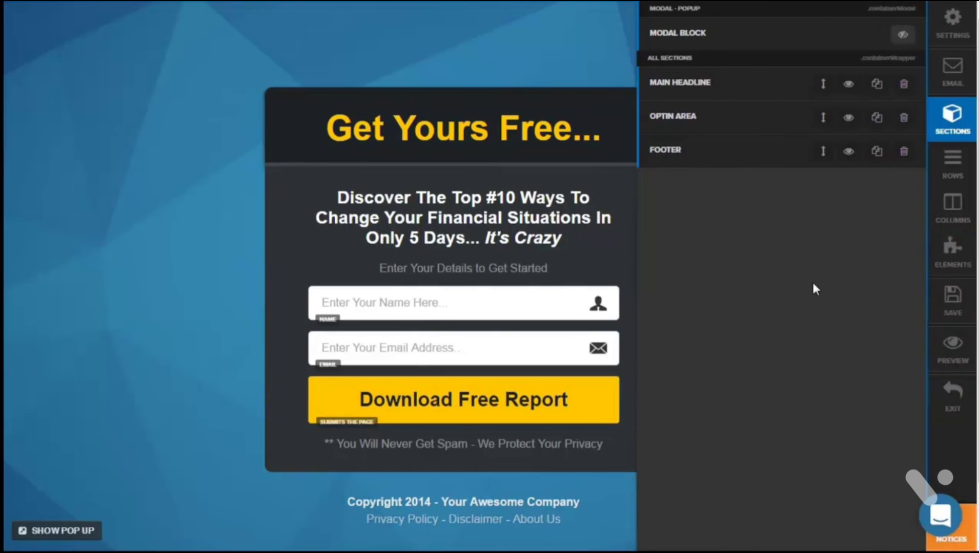
Step: Examine the Main Headline section's corner edge choices and its border placement, style and size options without changing them
{"action": "left_click", "coordinate": [937, 402]}
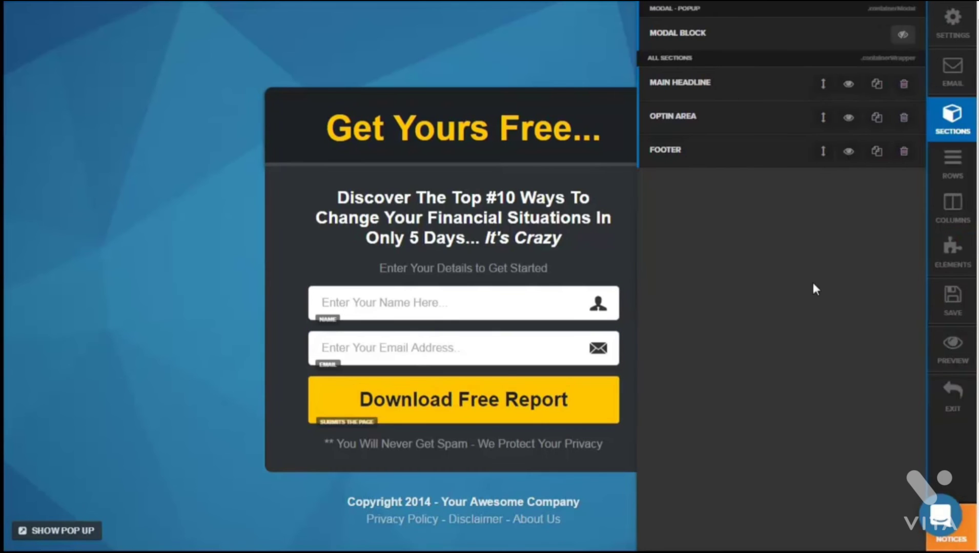
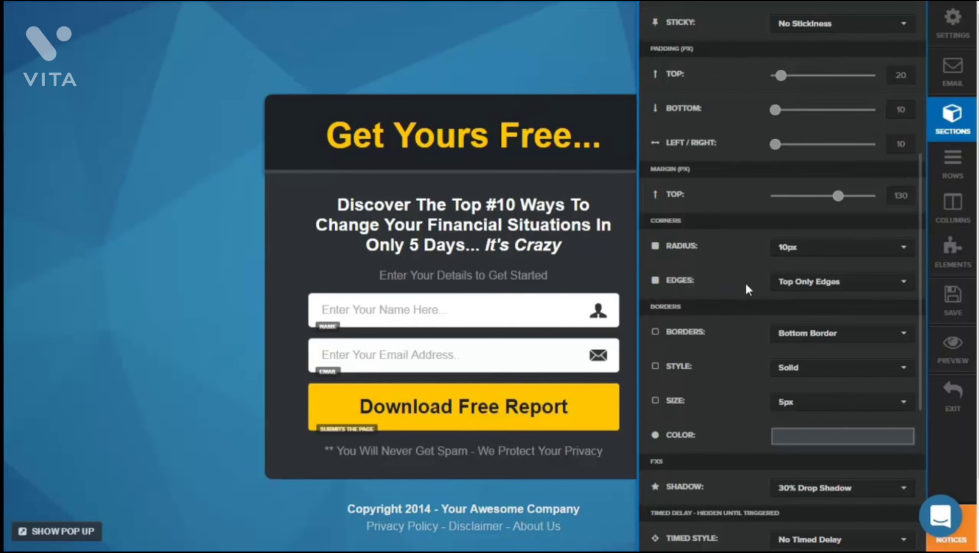
{"action": "left_click", "coordinate": [791, 288]}
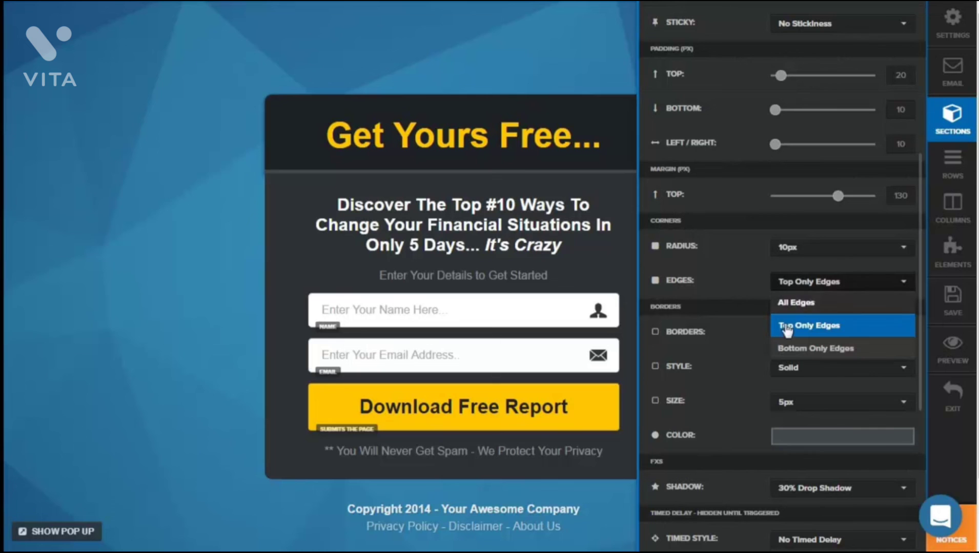
{"action": "left_click", "coordinate": [734, 276]}
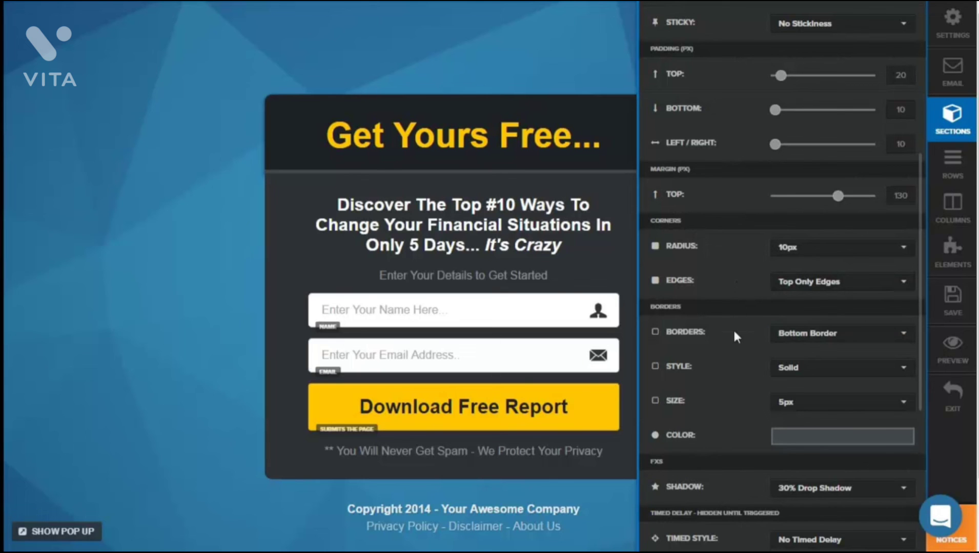
{"action": "left_click", "coordinate": [789, 336]}
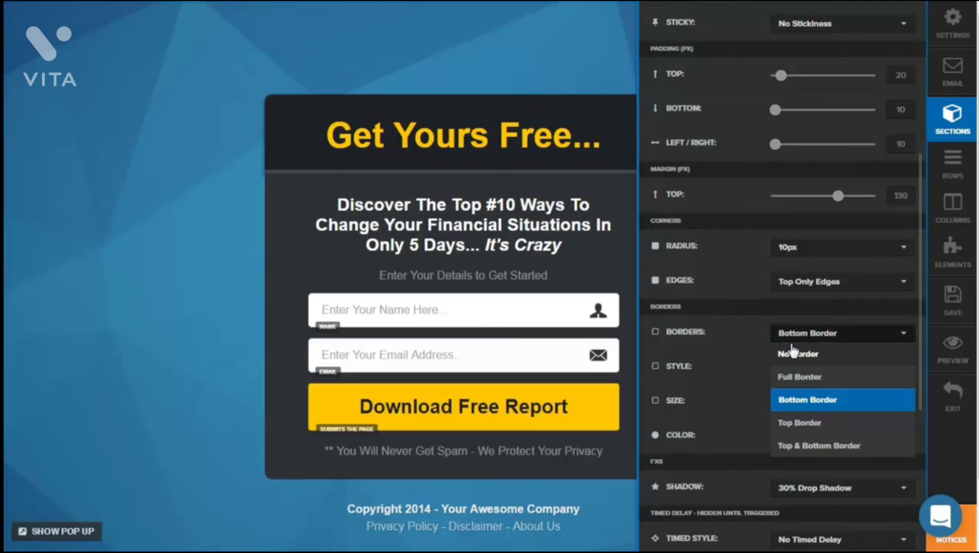
{"action": "left_click", "coordinate": [736, 328]}
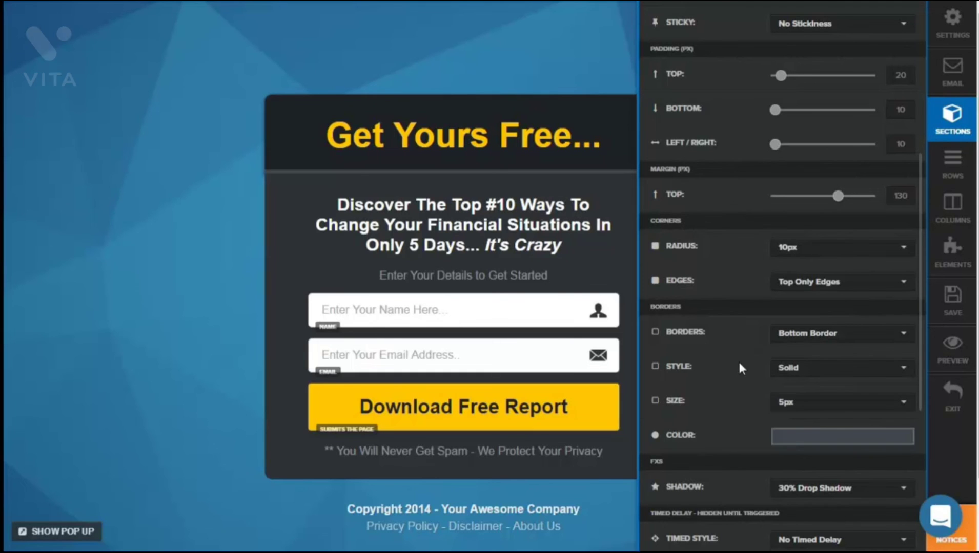
{"action": "left_click", "coordinate": [792, 369]}
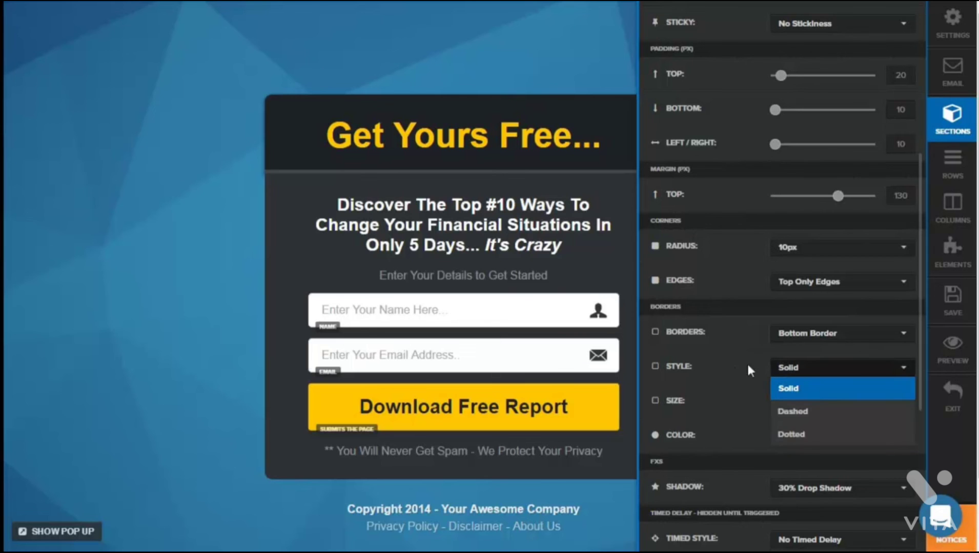
{"action": "left_click", "coordinate": [731, 362]}
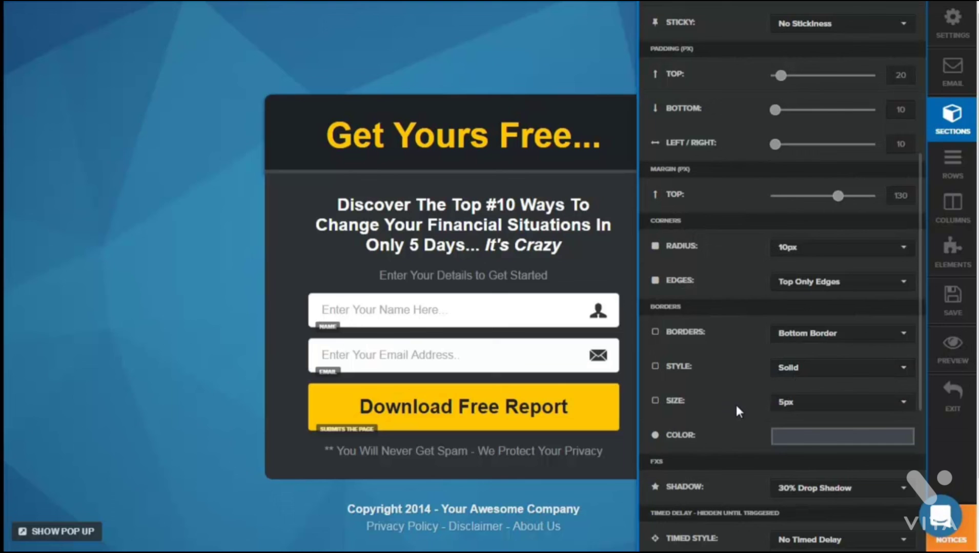
{"action": "left_click", "coordinate": [783, 410]}
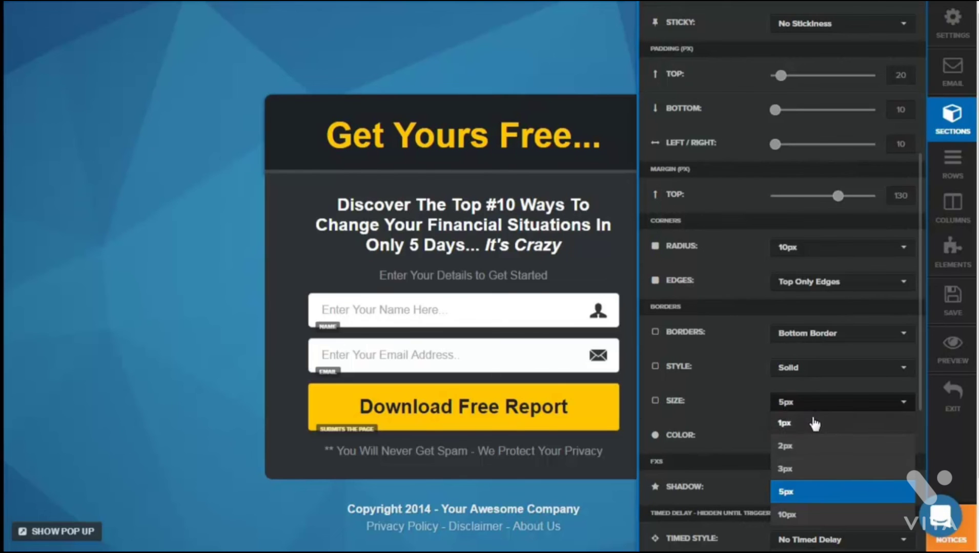
{"action": "left_click", "coordinate": [724, 395]}
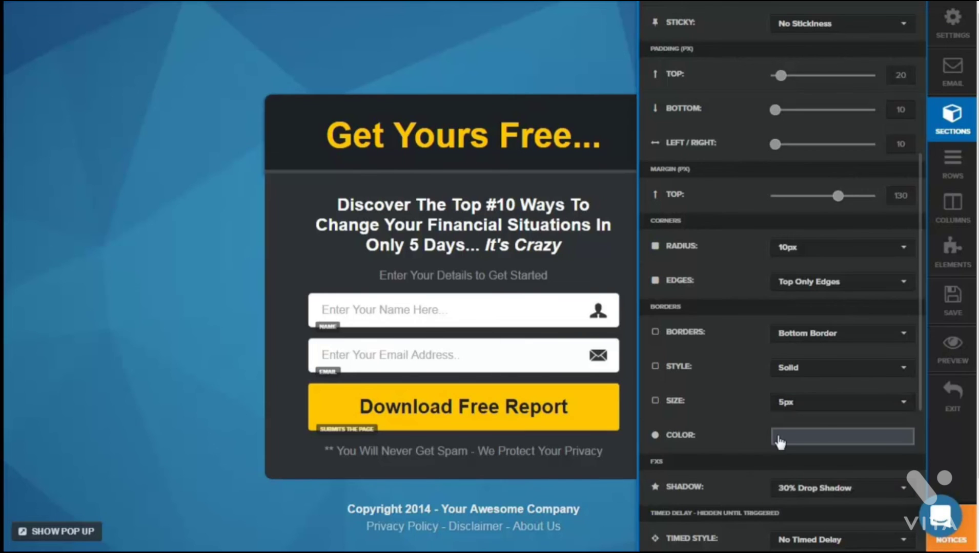
Step: Examine the Main Headline section's drop and inner shadow options and its timed delay styles, leaving them as set
{"action": "scroll", "coordinate": [744, 416], "scroll_direction": "down", "scroll_amount": 3}
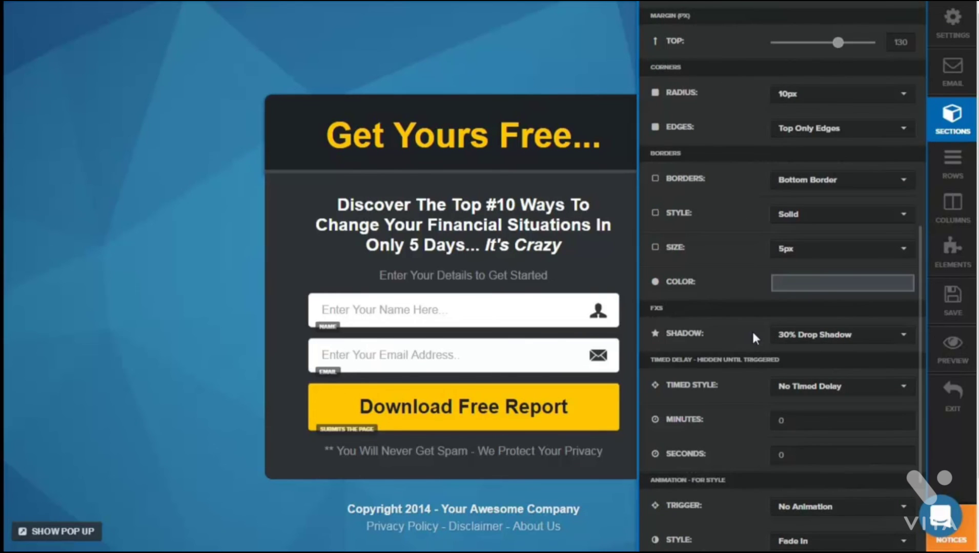
{"action": "left_click", "coordinate": [804, 338]}
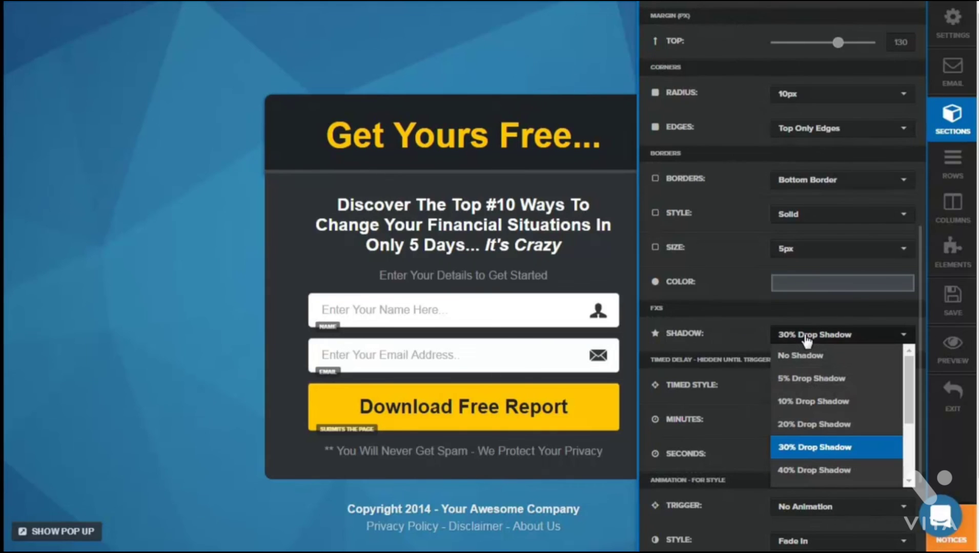
{"action": "scroll", "coordinate": [887, 384], "scroll_direction": "down", "scroll_amount": 3}
{"action": "left_click_drag", "start_coordinate": [912, 278], "coordinate": [910, 338]}
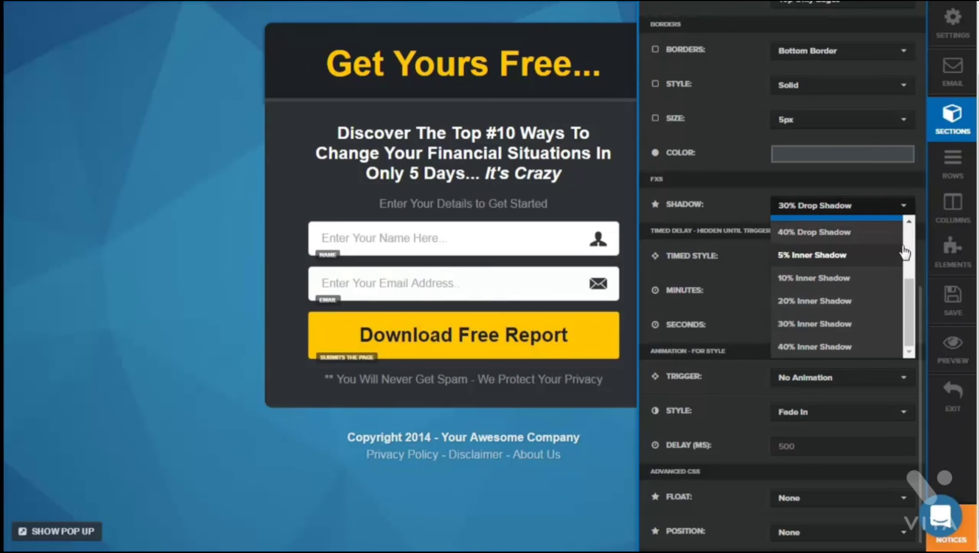
{"action": "left_click", "coordinate": [727, 206]}
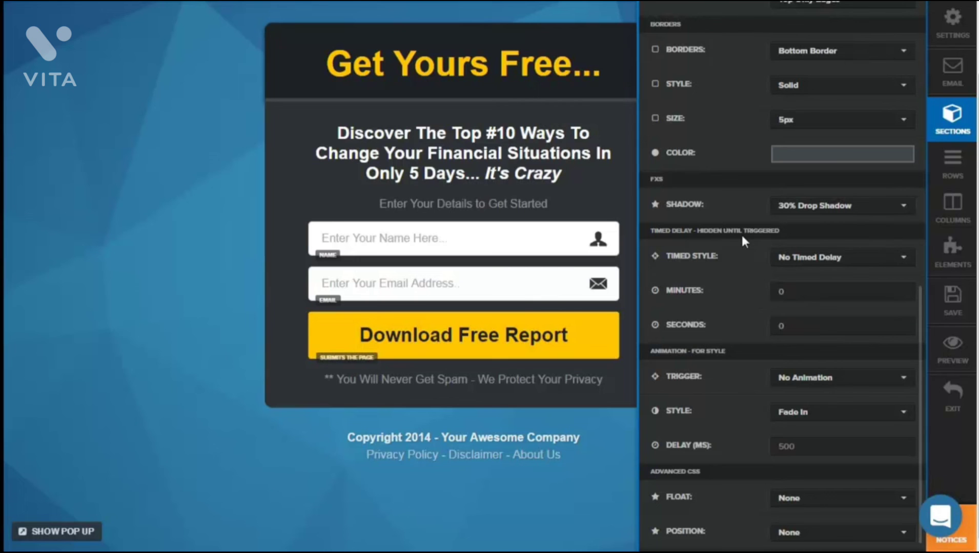
{"action": "left_click", "coordinate": [786, 263]}
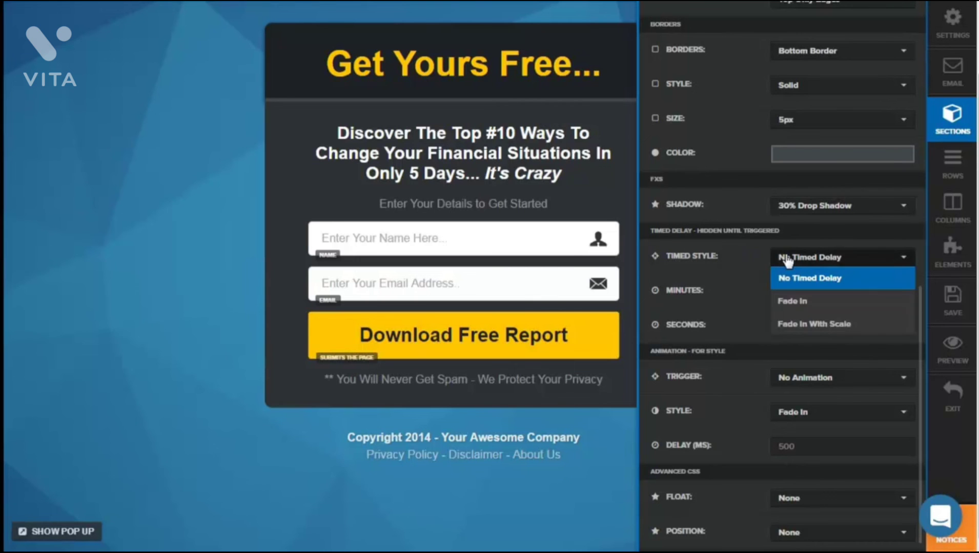
{"action": "left_click", "coordinate": [755, 250]}
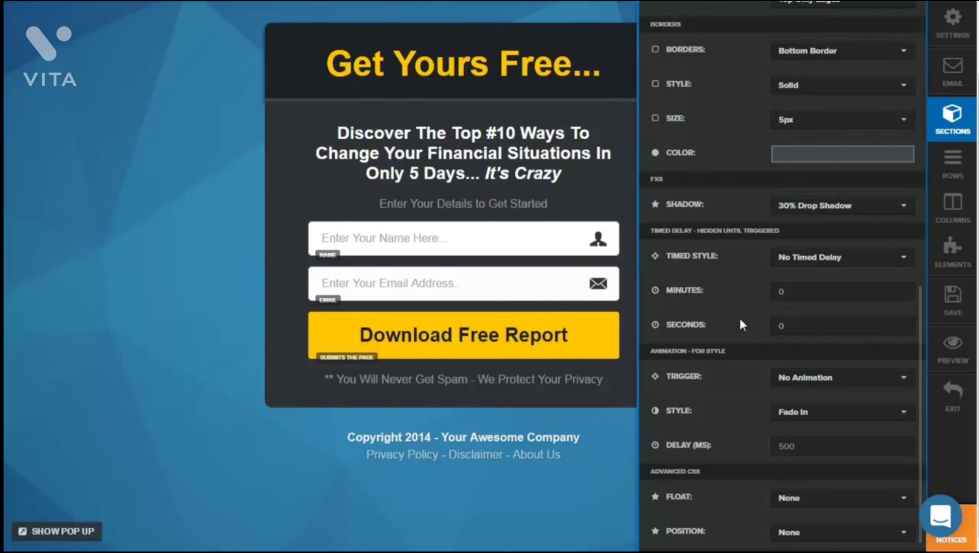
Step: Look through the Optin page's rows and its list of elements
{"action": "left_click", "coordinate": [952, 121]}
{"action": "left_click", "coordinate": [953, 163]}
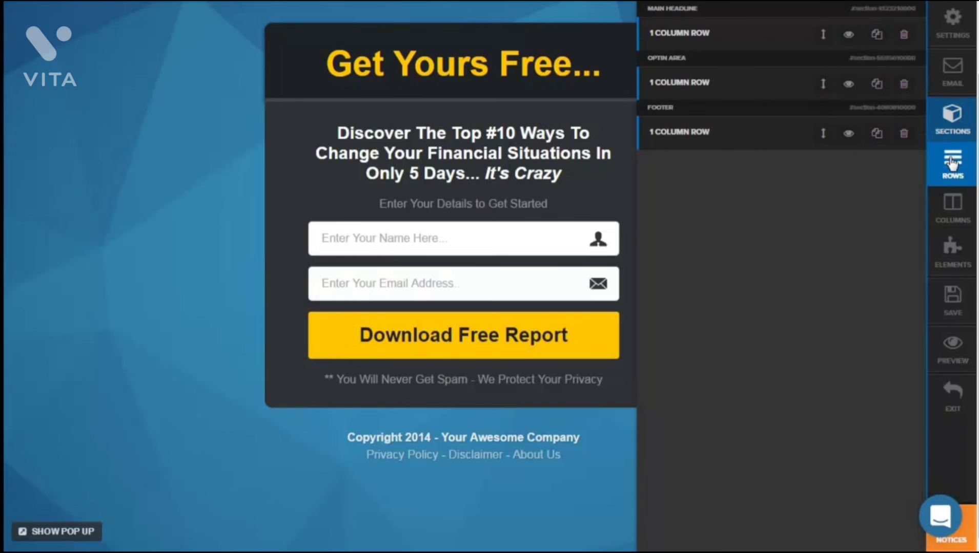
{"action": "left_click", "coordinate": [702, 43]}
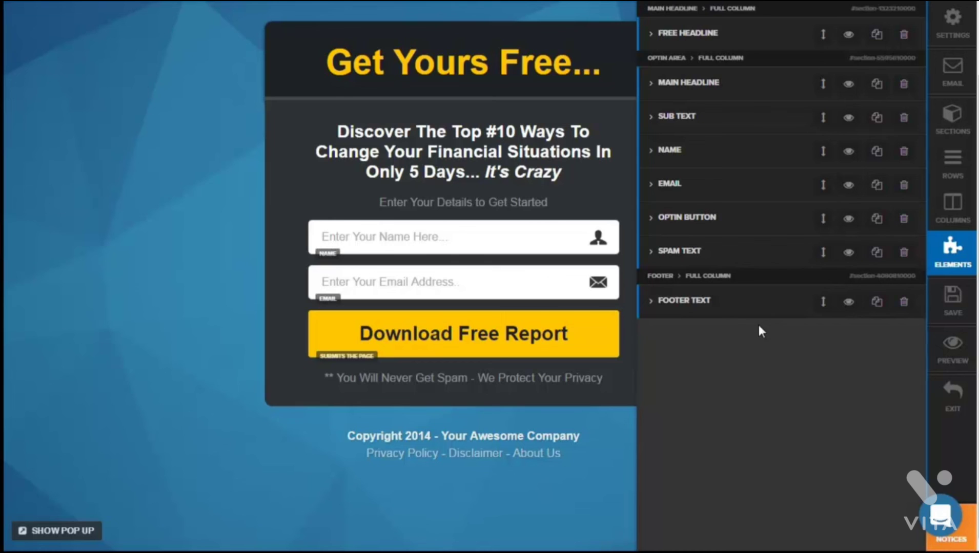
Step: Review the Free Headline element's configuration and style settings, and locate the Name and Optin Button elements in the element list
{"action": "left_click", "coordinate": [682, 41]}
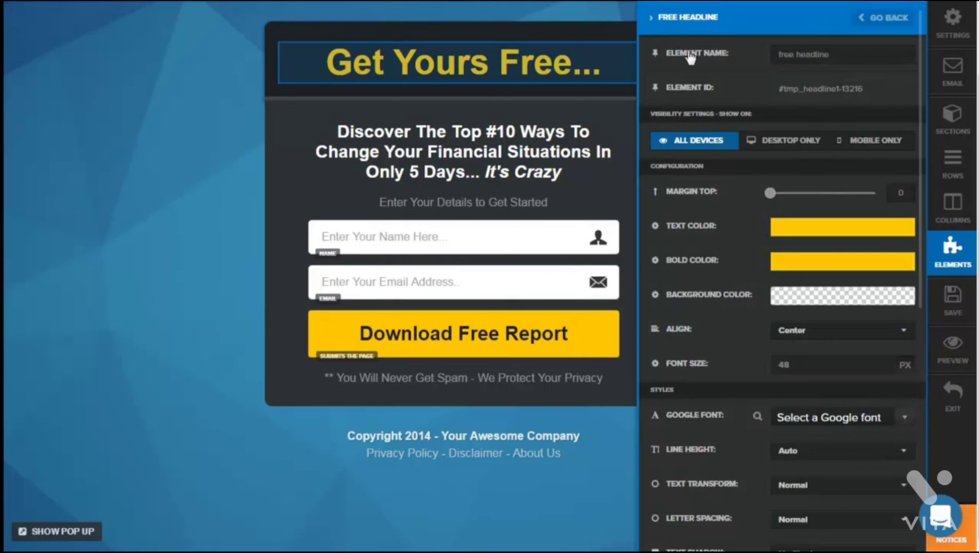
{"action": "left_click", "coordinate": [774, 59]}
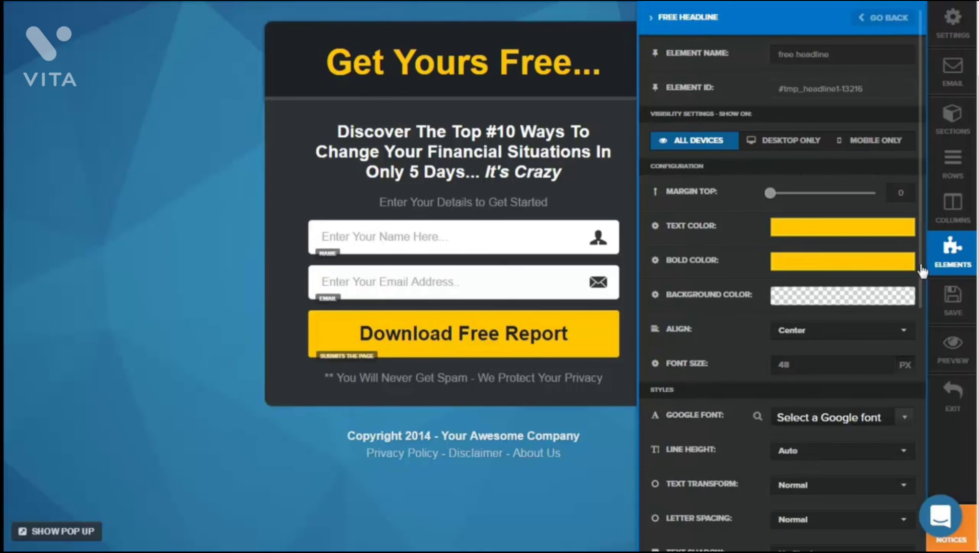
{"action": "left_click_drag", "start_coordinate": [917, 258], "coordinate": [928, 421]}
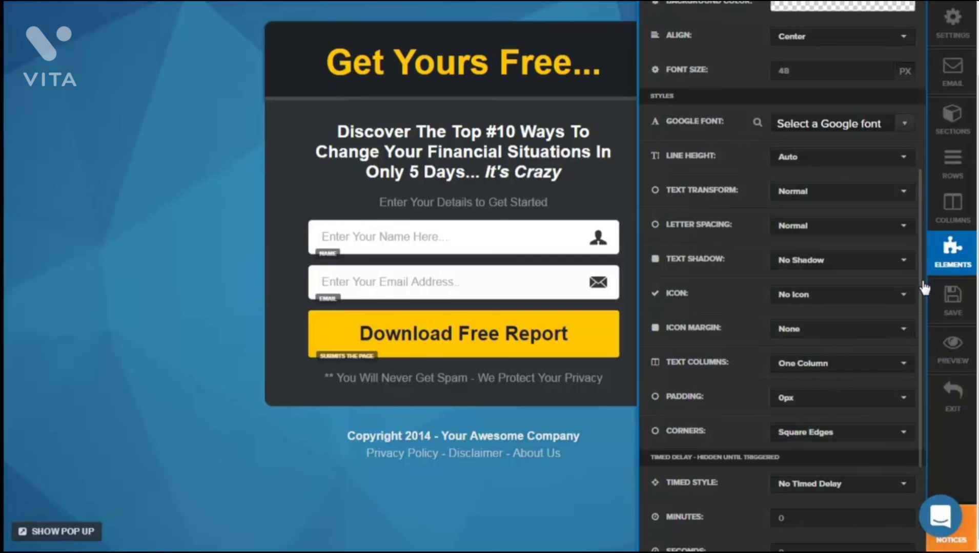
{"action": "left_click_drag", "start_coordinate": [926, 297], "coordinate": [915, 58]}
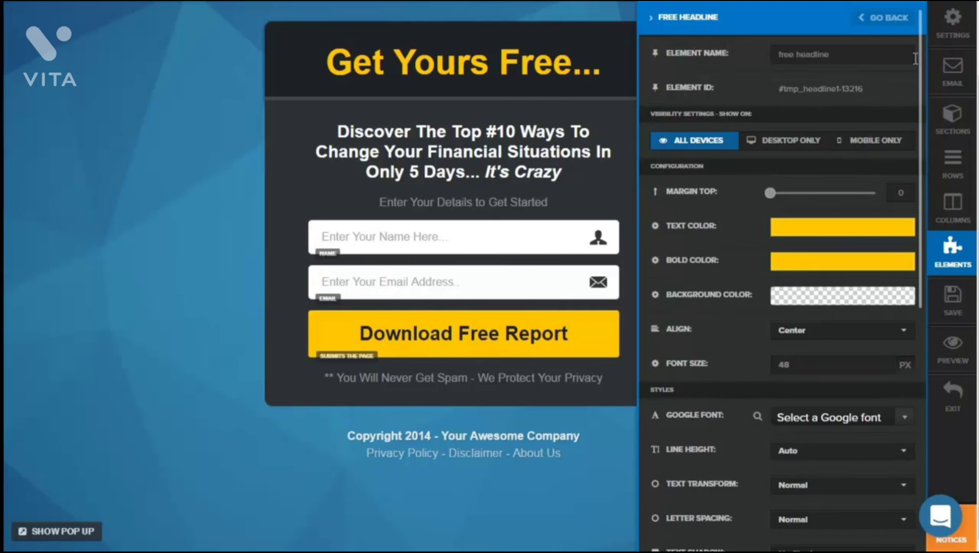
{"action": "left_click", "coordinate": [964, 258]}
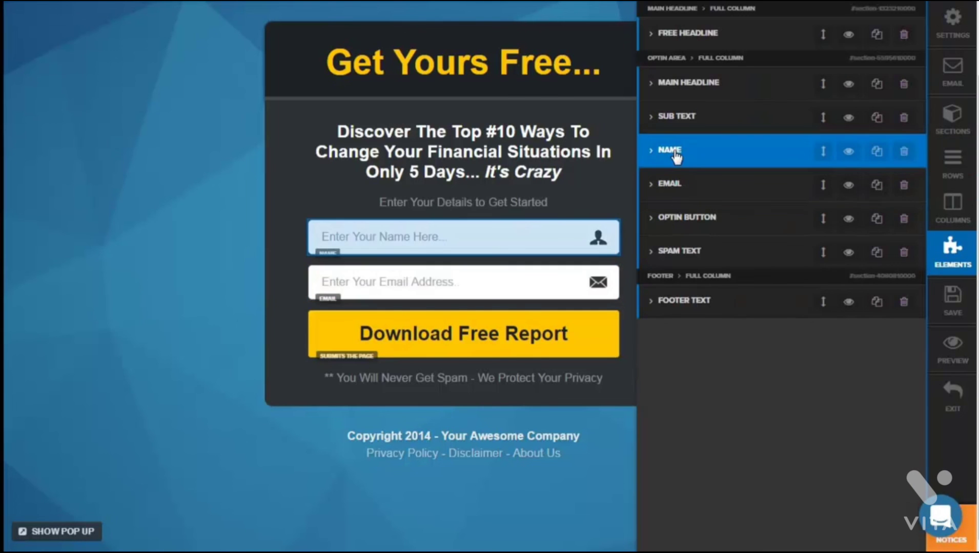
{"action": "left_click", "coordinate": [687, 220]}
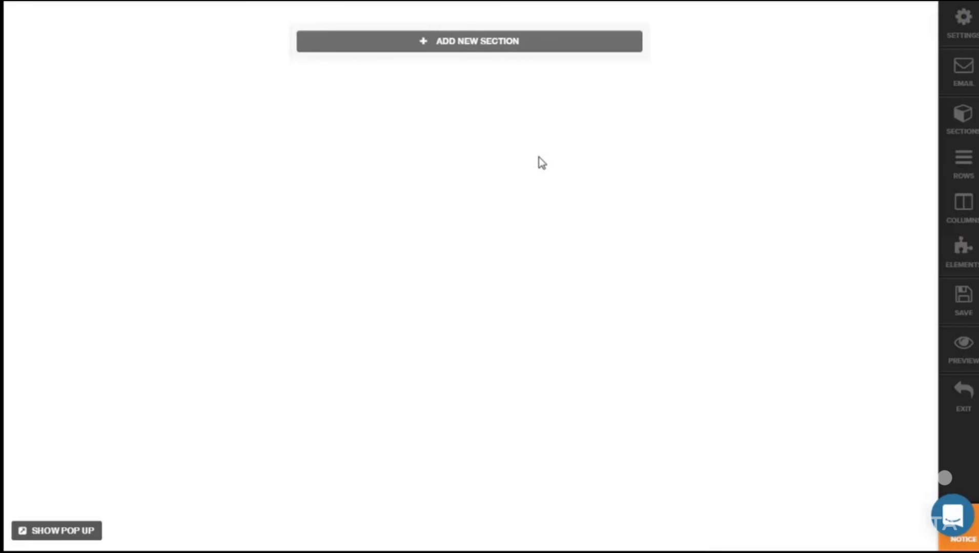
Step: Add a new section to the blank page and insert a 1 column block row named Headline in it
{"action": "left_click", "coordinate": [526, 49]}
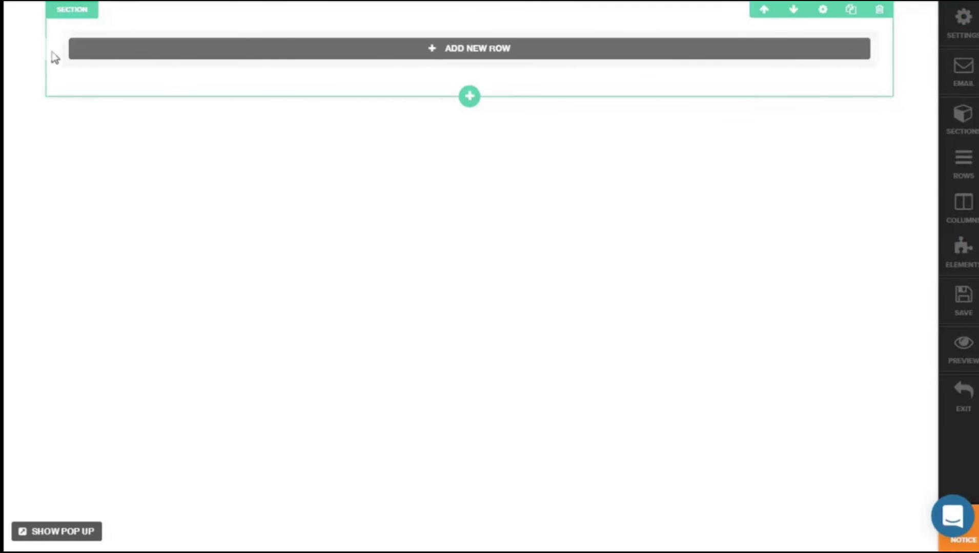
{"action": "left_click", "coordinate": [500, 51]}
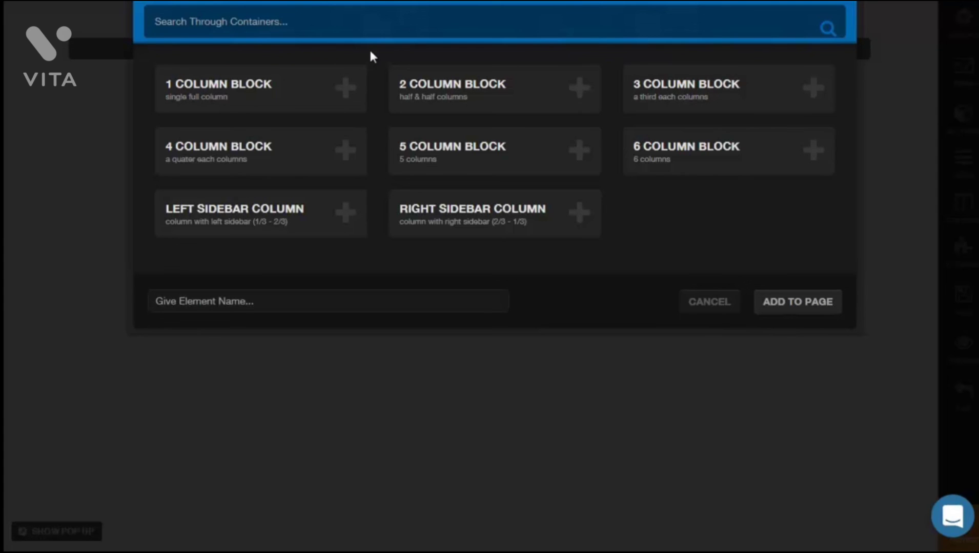
{"action": "left_click", "coordinate": [301, 83]}
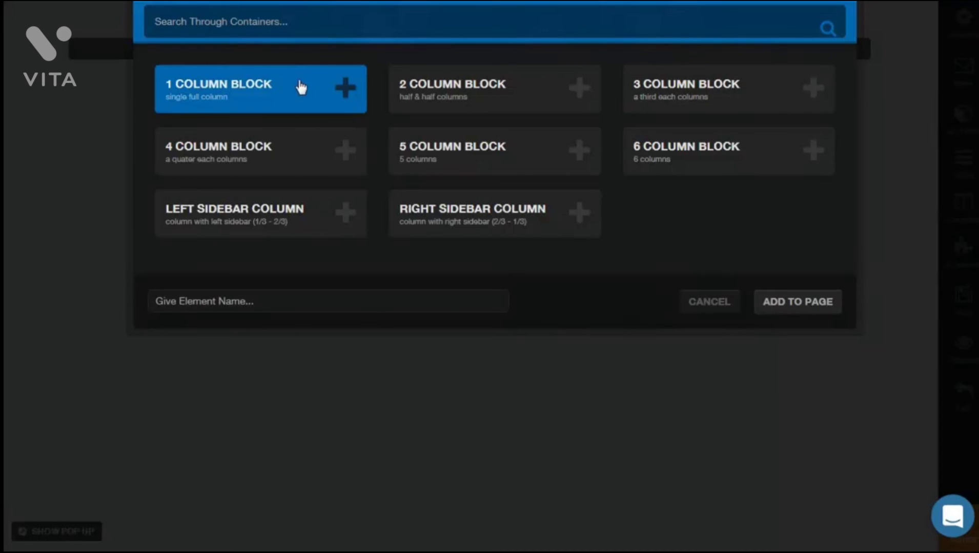
{"action": "left_click", "coordinate": [450, 300]}
{"action": "type", "text": "Headline"}
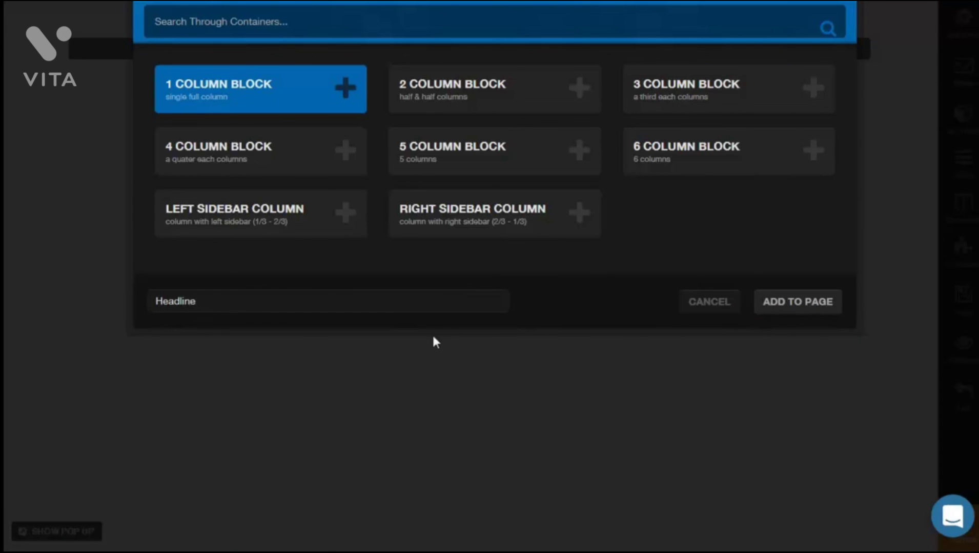
{"action": "left_click", "coordinate": [786, 311]}
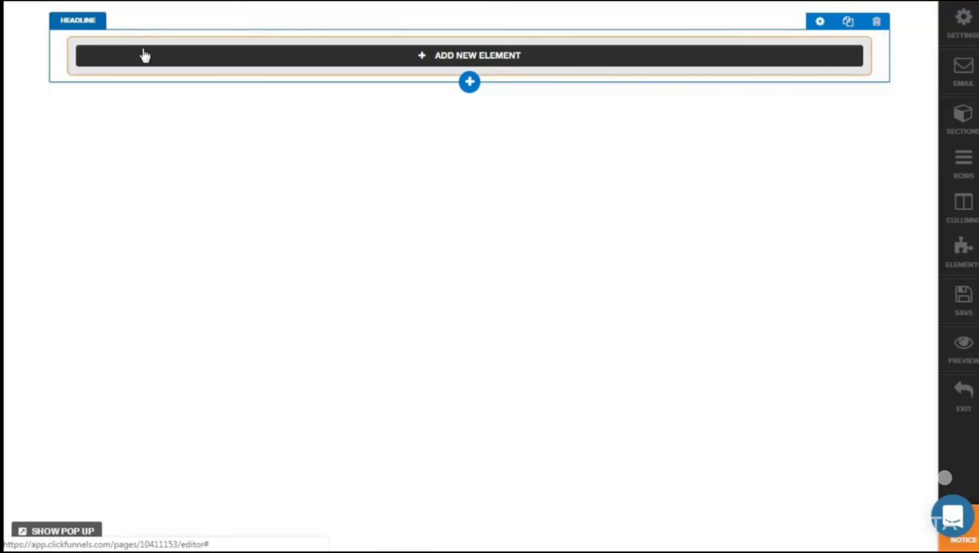
Step: Look through the available element types and add a Headline / Text element named Headline to the new row
{"action": "left_click", "coordinate": [553, 63]}
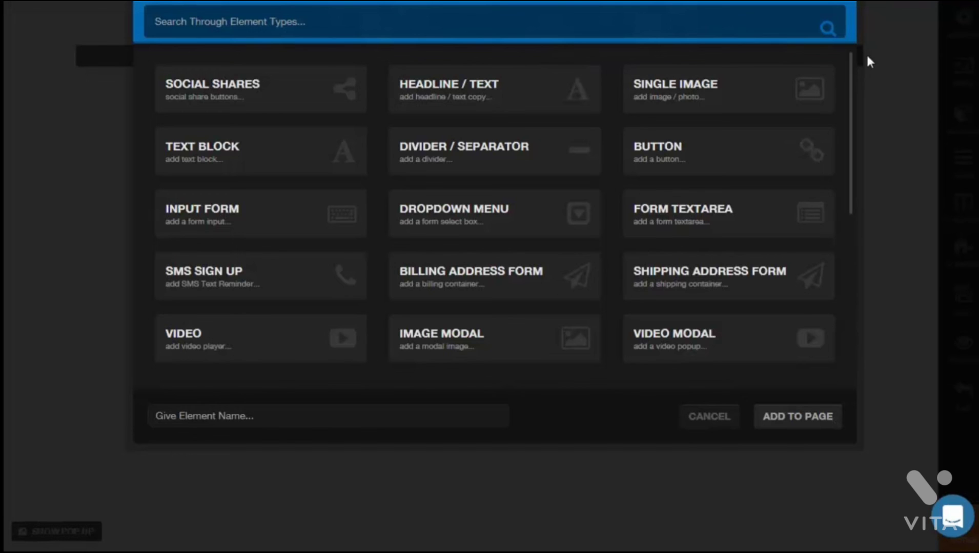
{"action": "left_click_drag", "start_coordinate": [852, 82], "coordinate": [839, 256]}
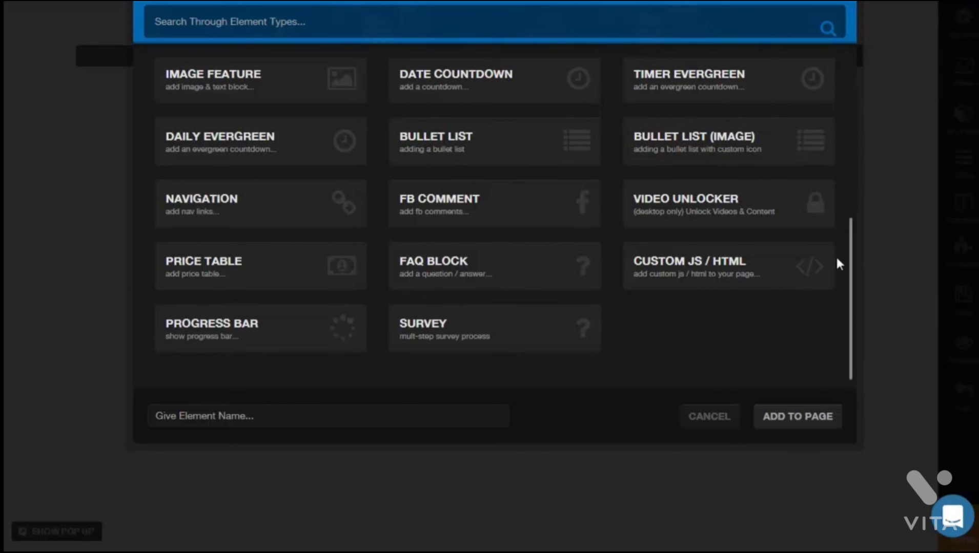
{"action": "scroll", "coordinate": [838, 189], "scroll_direction": "up", "scroll_amount": 6}
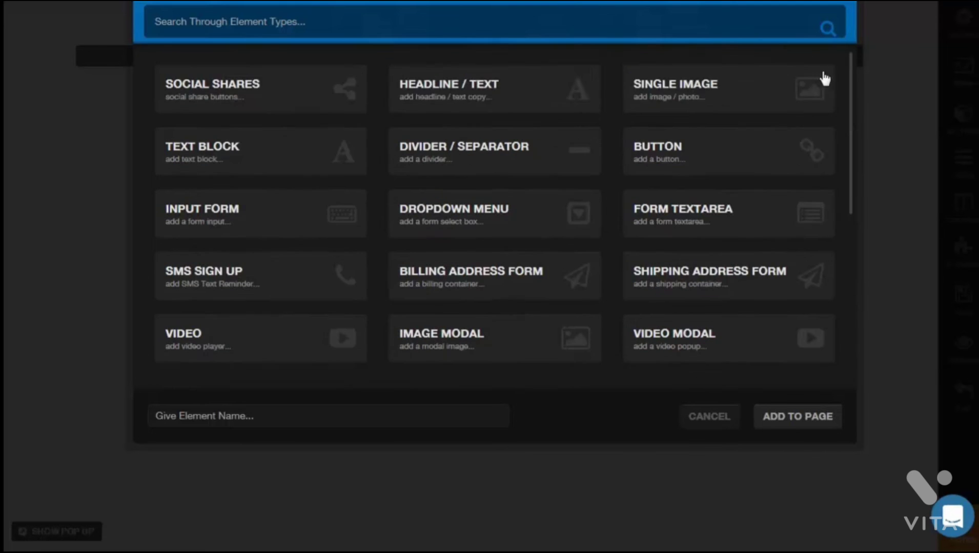
{"action": "left_click", "coordinate": [494, 105]}
{"action": "left_click", "coordinate": [225, 422]}
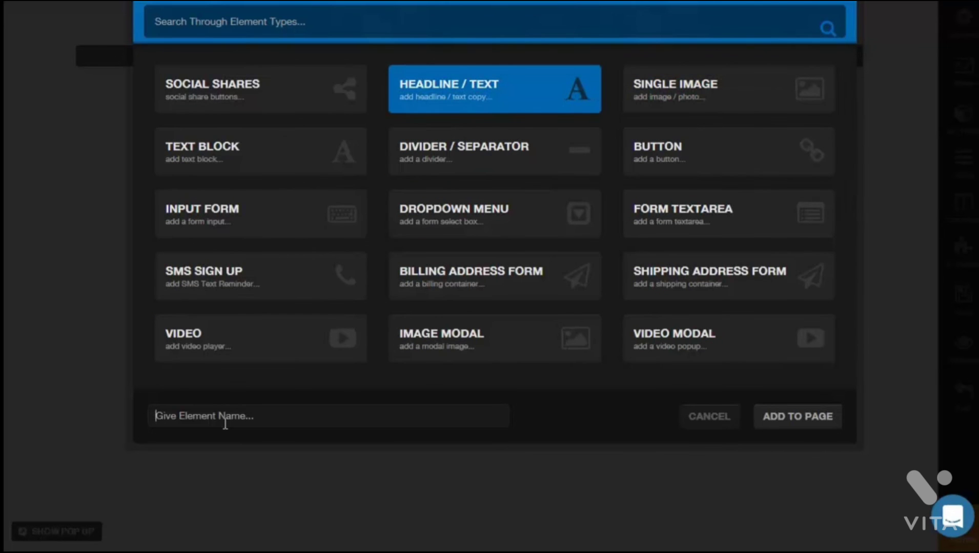
{"action": "type", "text": "Headline"}
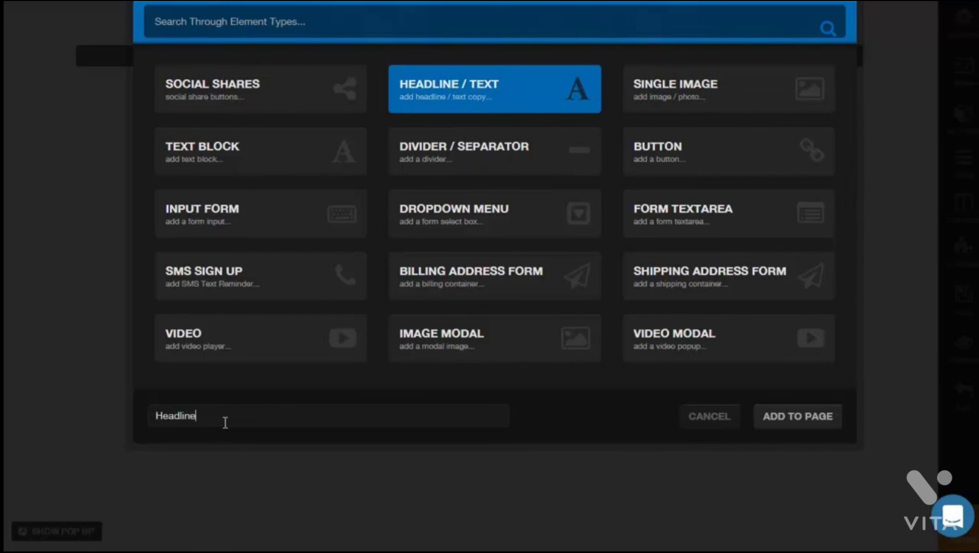
{"action": "left_click", "coordinate": [778, 425]}
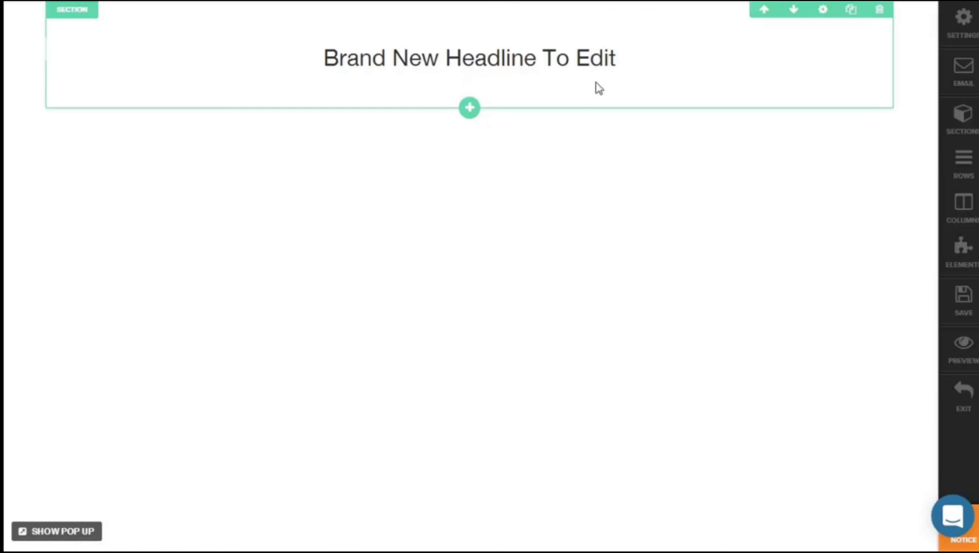
Step: Replace the placeholder headline text with "Your Awesome Converting Headline Here"
{"action": "left_click", "coordinate": [622, 57]}
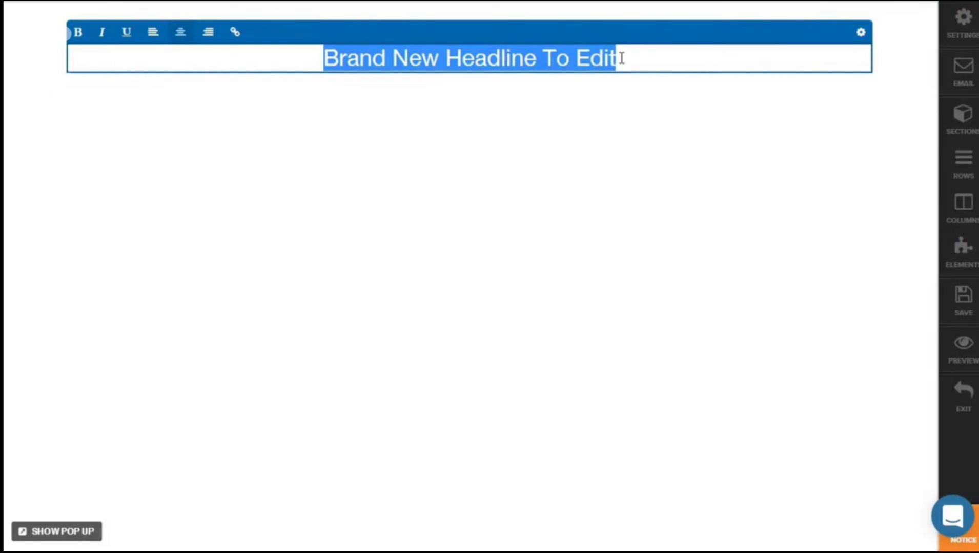
{"action": "type", "text": "Your a"}
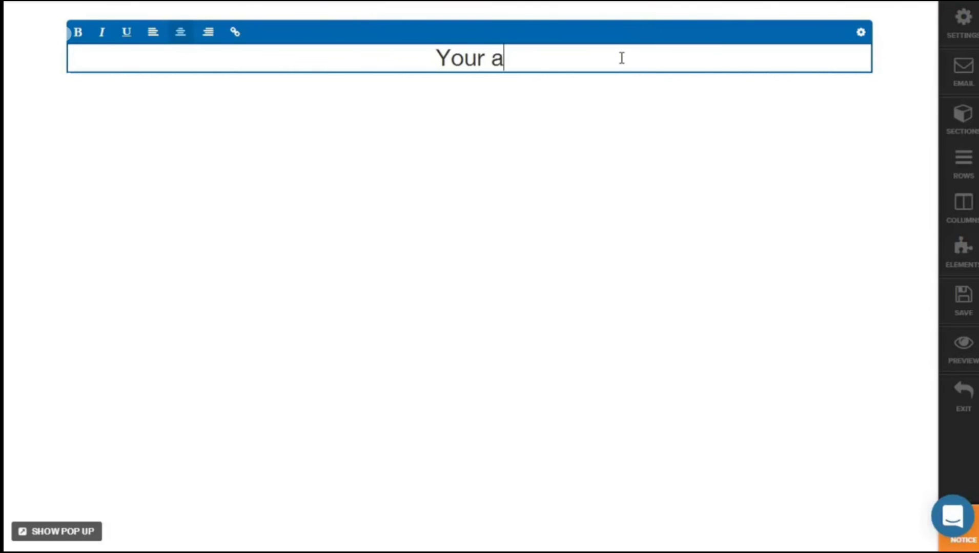
{"action": "type", "text": "wesome converting "}
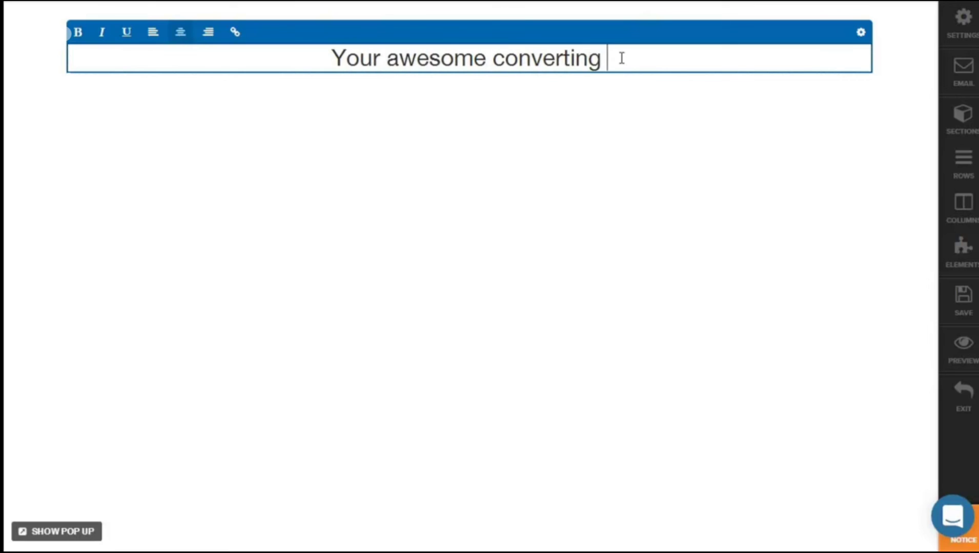
{"action": "type", "text": "headline "}
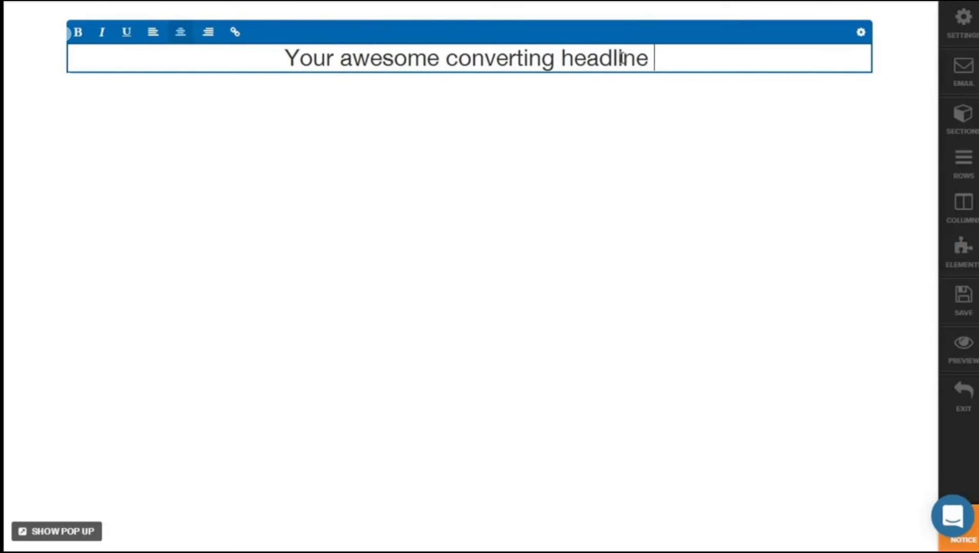
{"action": "type", "text": "here"}
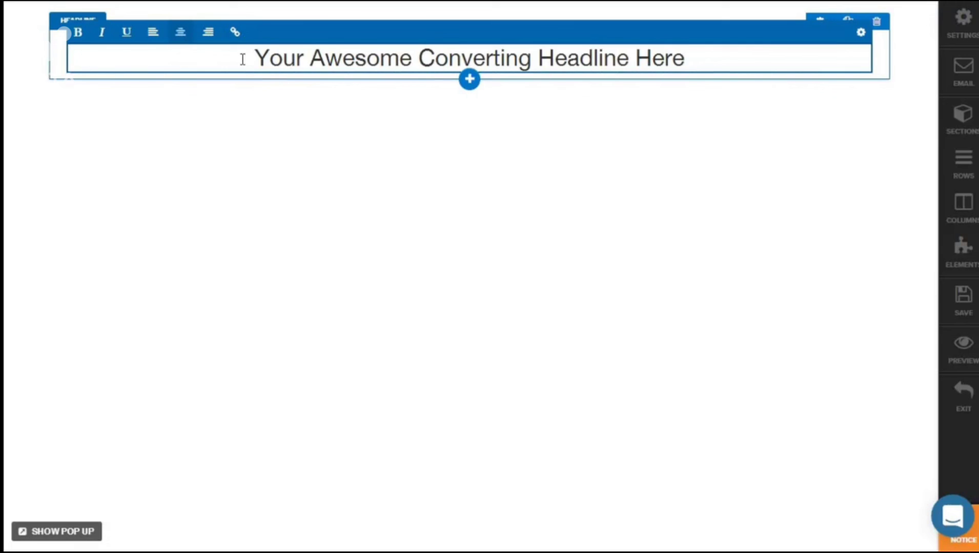
{"action": "left_click_drag", "start_coordinate": [267, 58], "coordinate": [192, 62]}
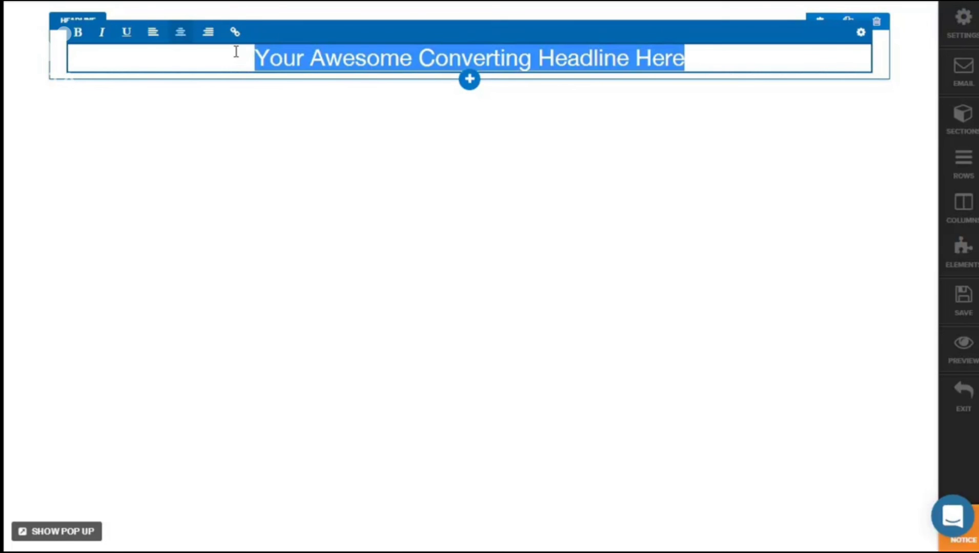
{"action": "left_click", "coordinate": [694, 60]}
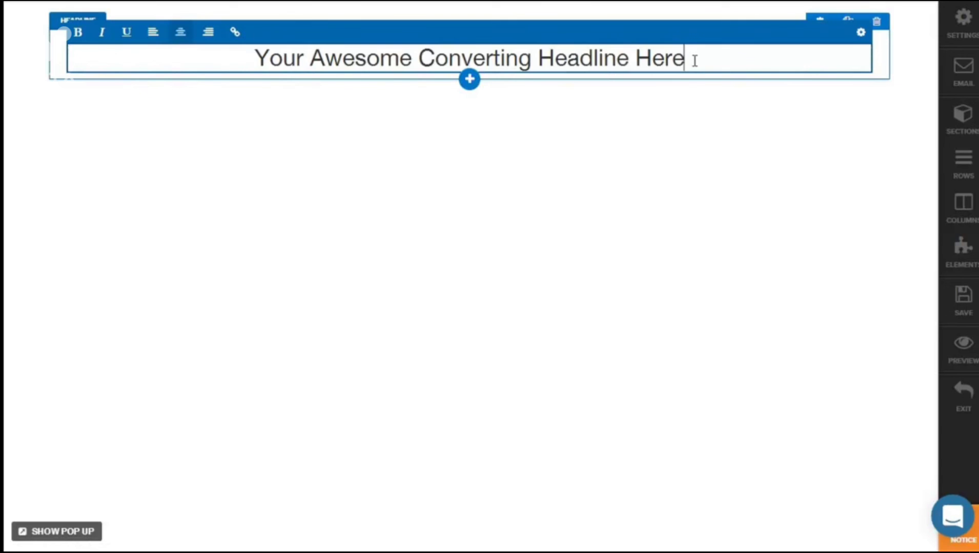
Step: Set the headline's top margin to 30, side padding to 50, text color to blue and background color to black
{"action": "left_click", "coordinate": [860, 34]}
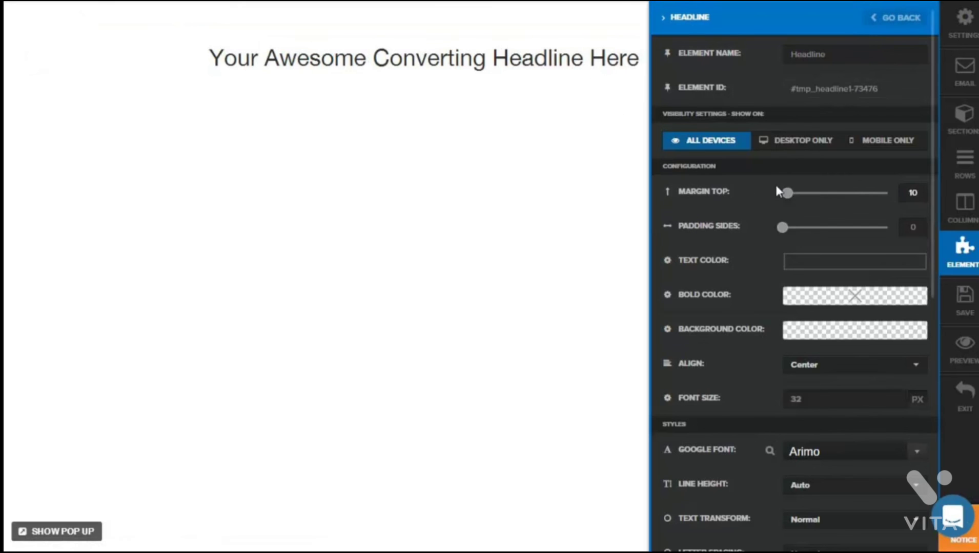
{"action": "double_click", "coordinate": [914, 194]}
{"action": "type", "text": "30"}
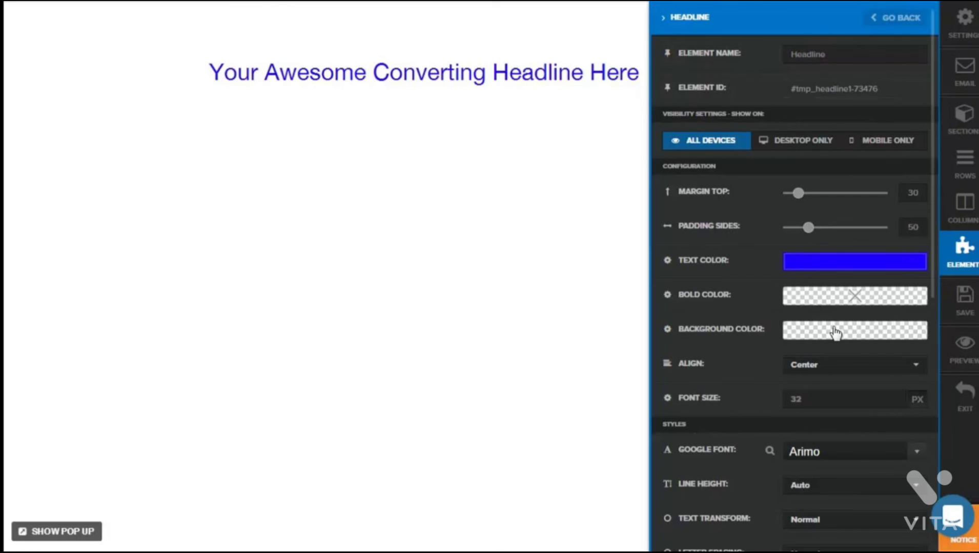
{"action": "left_click", "coordinate": [788, 333]}
Step: Round the headline's corners to 10px and set its padding to 20px, trying 25px first
{"action": "left_click_drag", "start_coordinate": [935, 291], "coordinate": [933, 444]}
{"action": "left_click", "coordinate": [914, 466]}
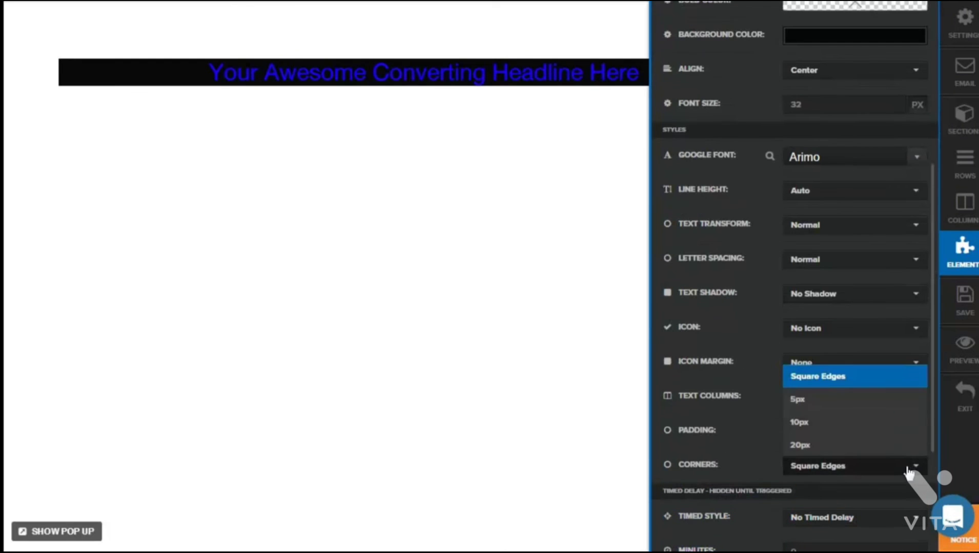
{"action": "left_click", "coordinate": [828, 429]}
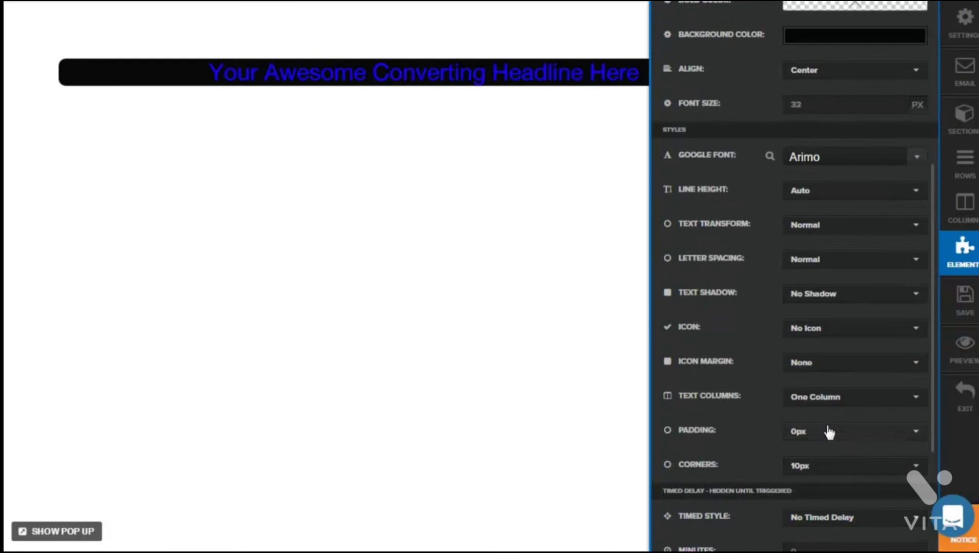
{"action": "left_click_drag", "start_coordinate": [935, 406], "coordinate": [916, 486]}
{"action": "left_click", "coordinate": [797, 293]}
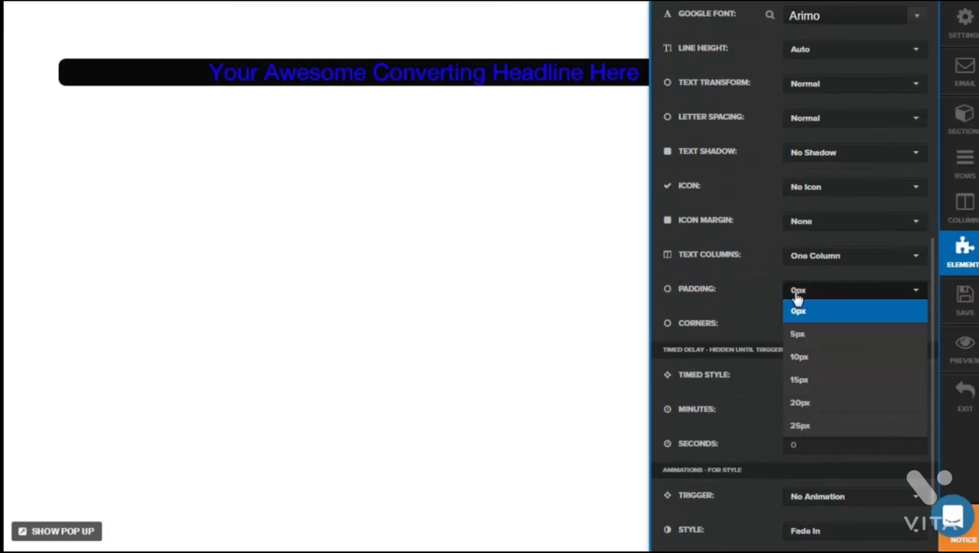
{"action": "left_click", "coordinate": [801, 428]}
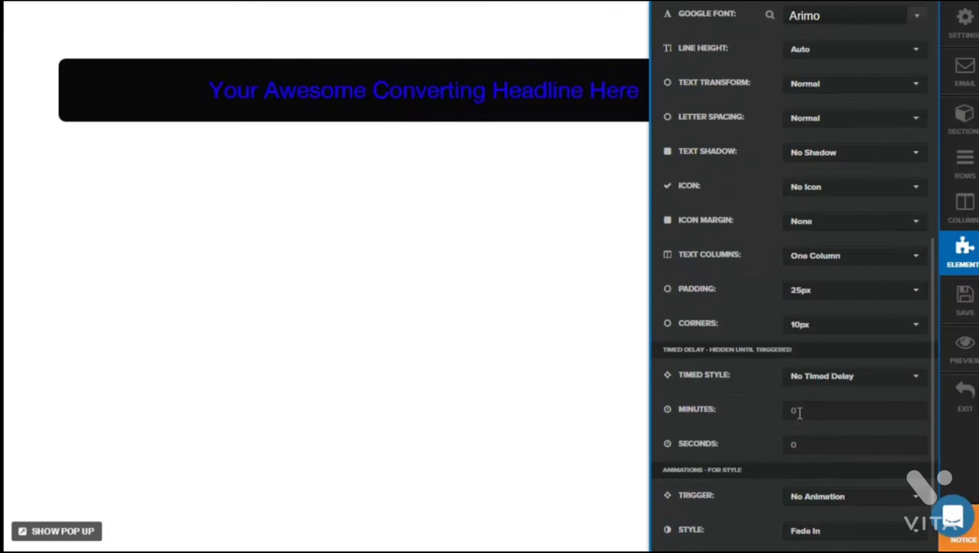
{"action": "left_click", "coordinate": [828, 292]}
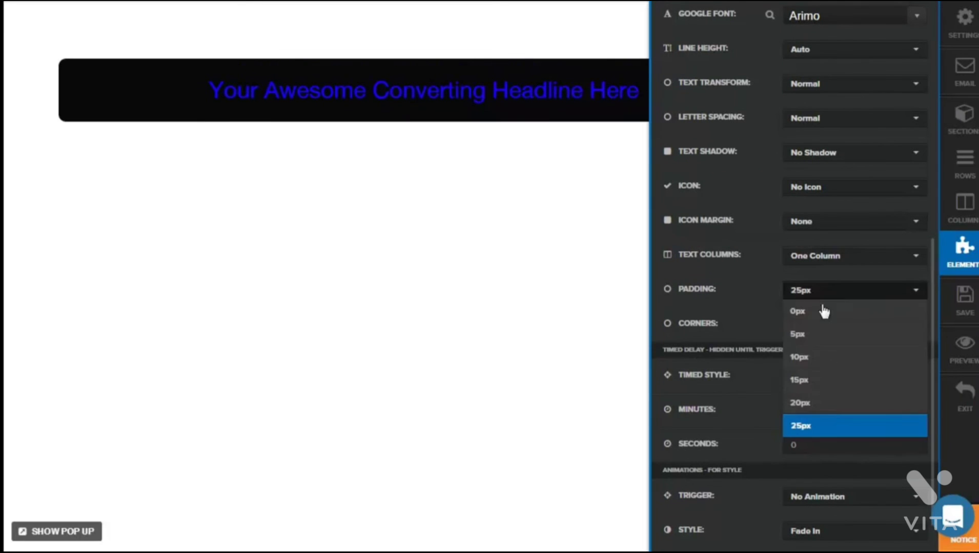
{"action": "left_click", "coordinate": [811, 402]}
{"action": "scroll", "coordinate": [934, 348], "scroll_direction": "down", "scroll_amount": 1}
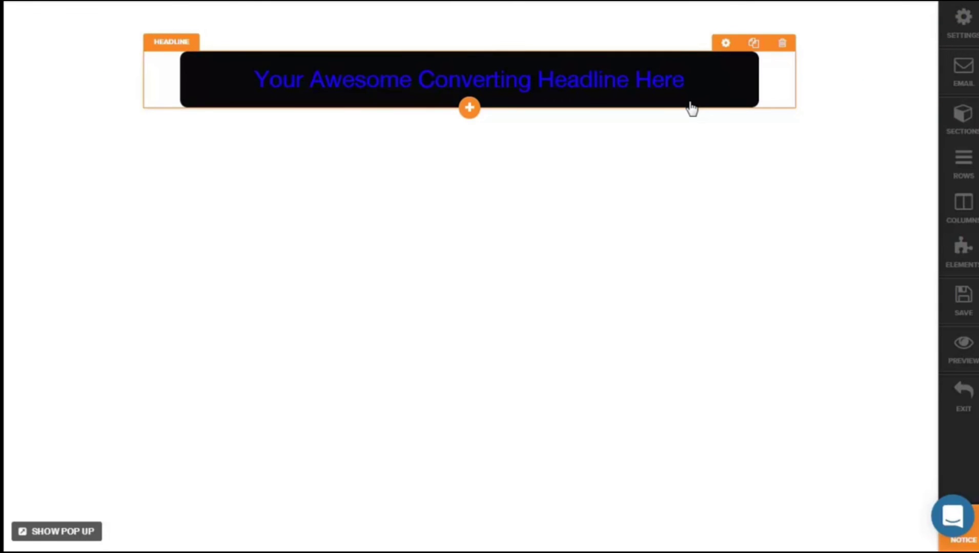
Step: Add a new section below the headline and set its top and bottom padding to 0
{"action": "left_click", "coordinate": [470, 108]}
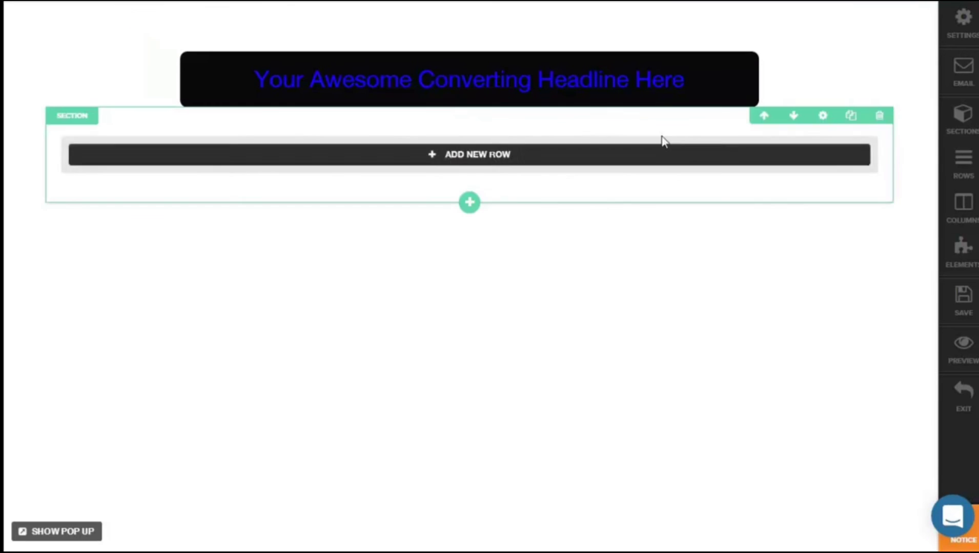
{"action": "left_click", "coordinate": [823, 116]}
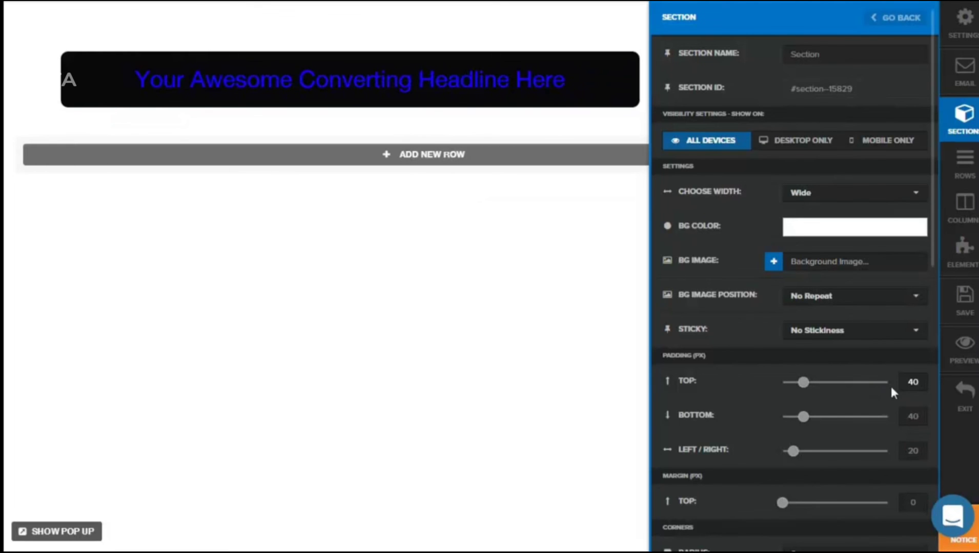
{"action": "double_click", "coordinate": [908, 382]}
{"action": "type", "text": "0"}
{"action": "key", "text": "Tab"}
{"action": "type", "text": "0"}
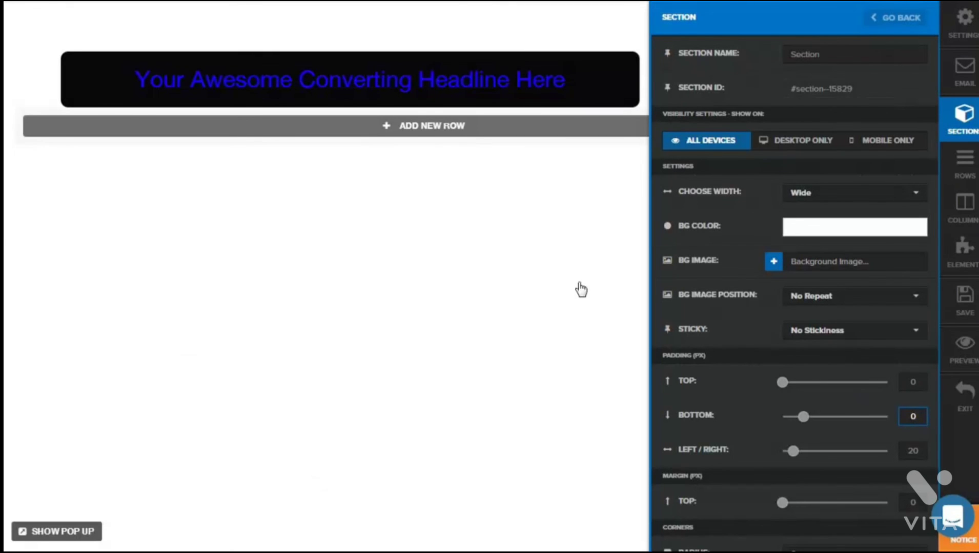
Step: Try the Small width on the new section, settle on Medium and close its settings
{"action": "left_click", "coordinate": [863, 194]}
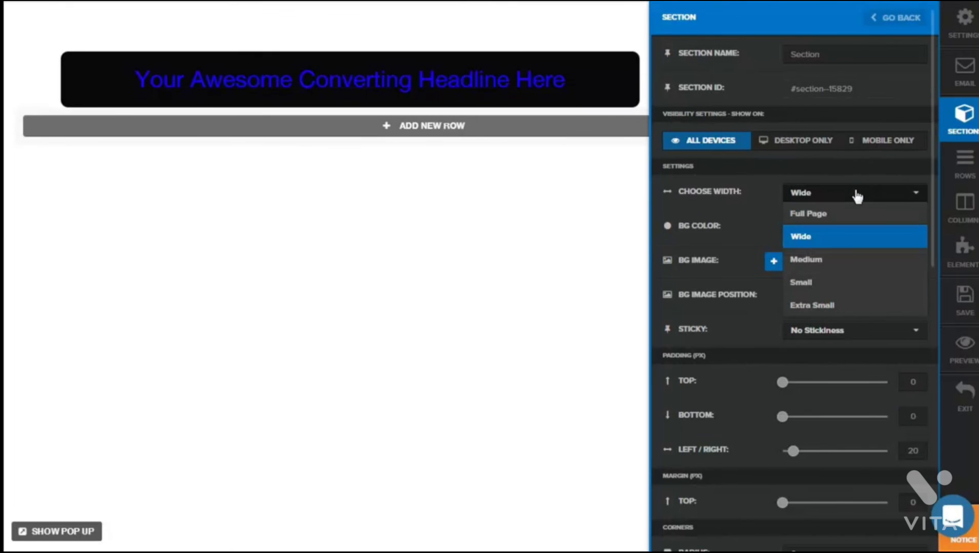
{"action": "left_click", "coordinate": [822, 282]}
{"action": "left_click", "coordinate": [829, 198]}
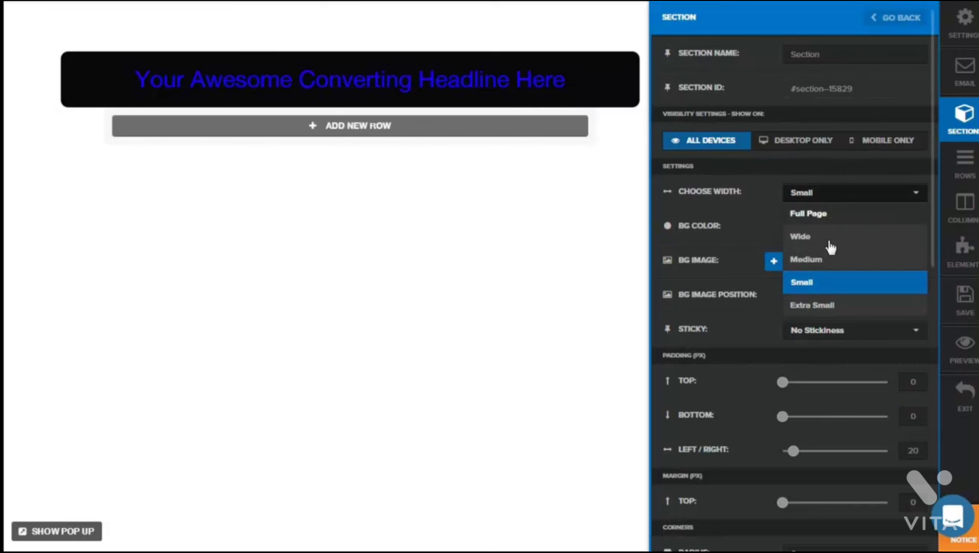
{"action": "left_click", "coordinate": [819, 262]}
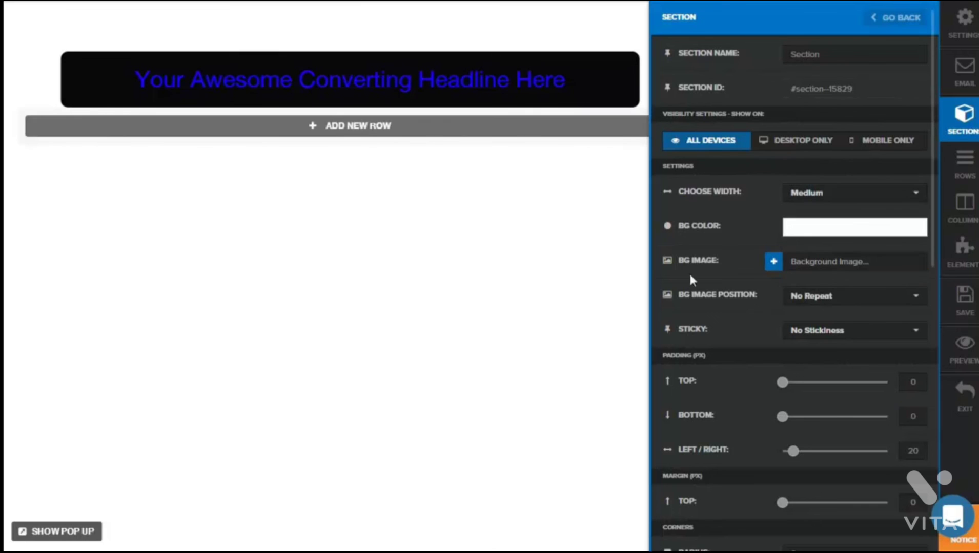
{"action": "left_click", "coordinate": [594, 200]}
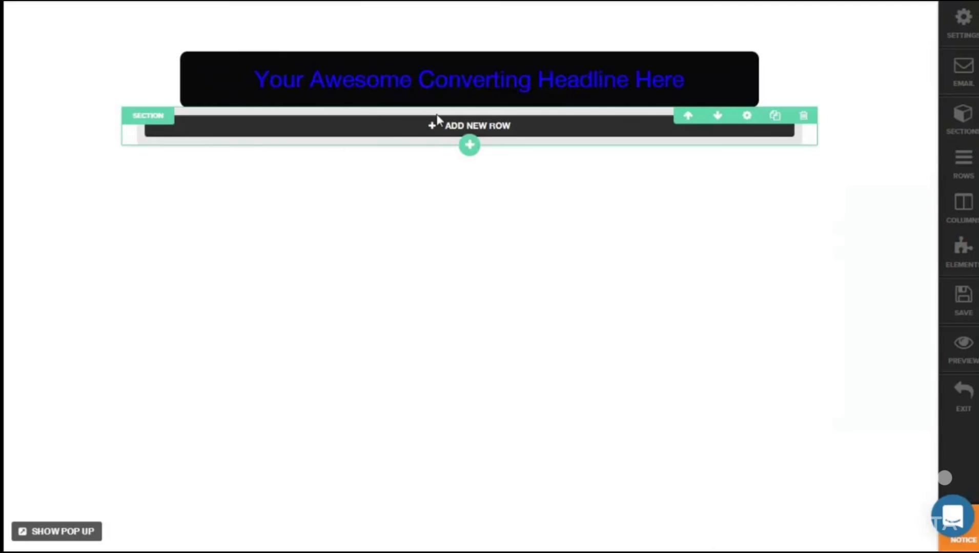
Step: Add a two-column row with half-and-half columns to the empty section below the headline
{"action": "left_click", "coordinate": [430, 126]}
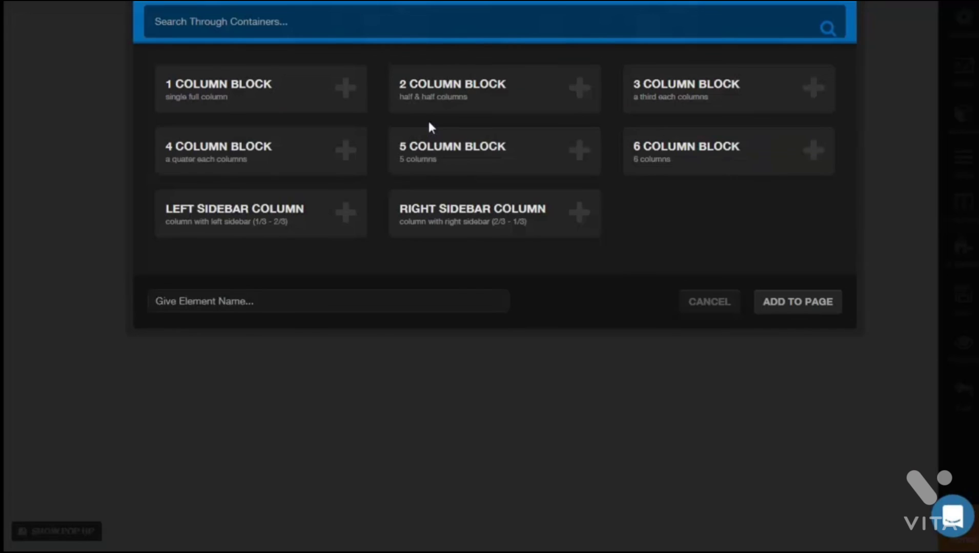
{"action": "left_click", "coordinate": [433, 96]}
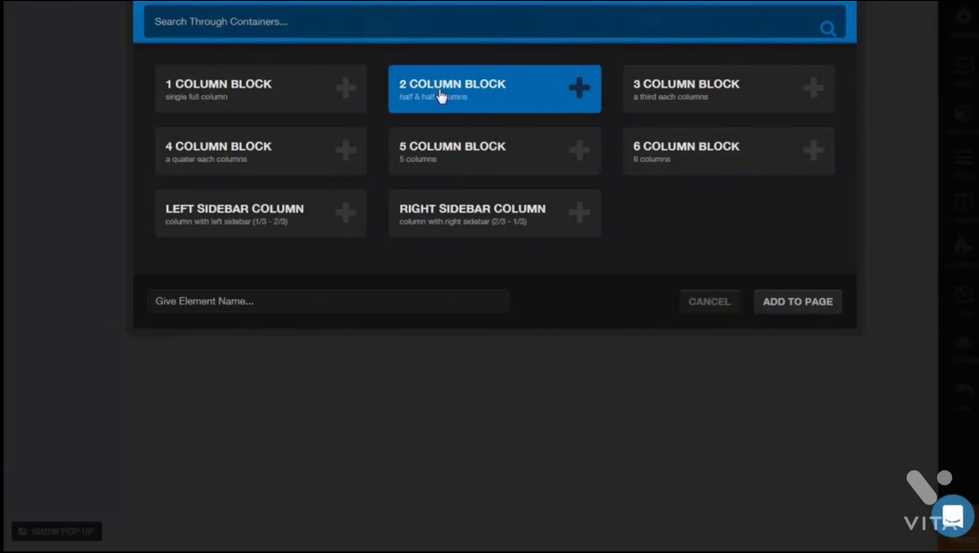
{"action": "left_click", "coordinate": [797, 308]}
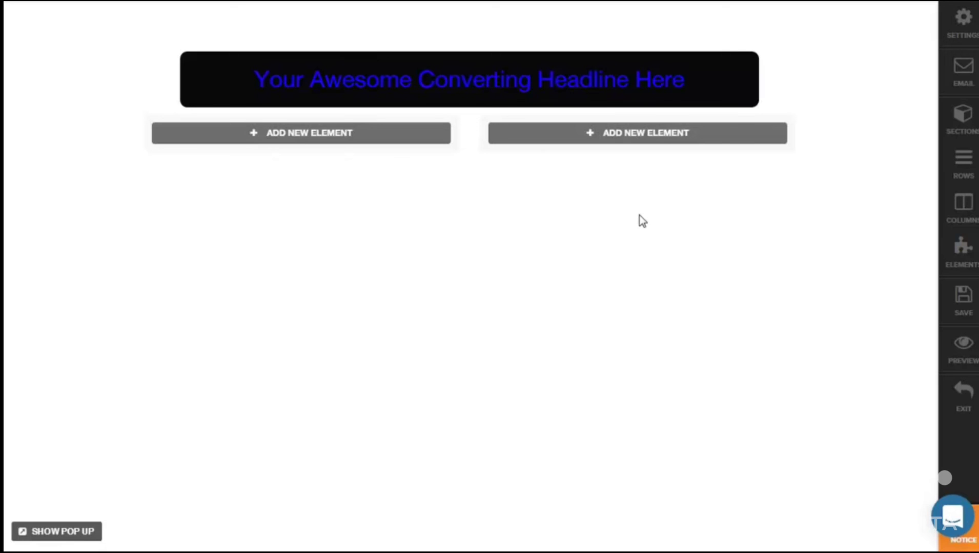
Step: Find the Video element by searching for "video" and add it to the row's right column
{"action": "left_click", "coordinate": [625, 145]}
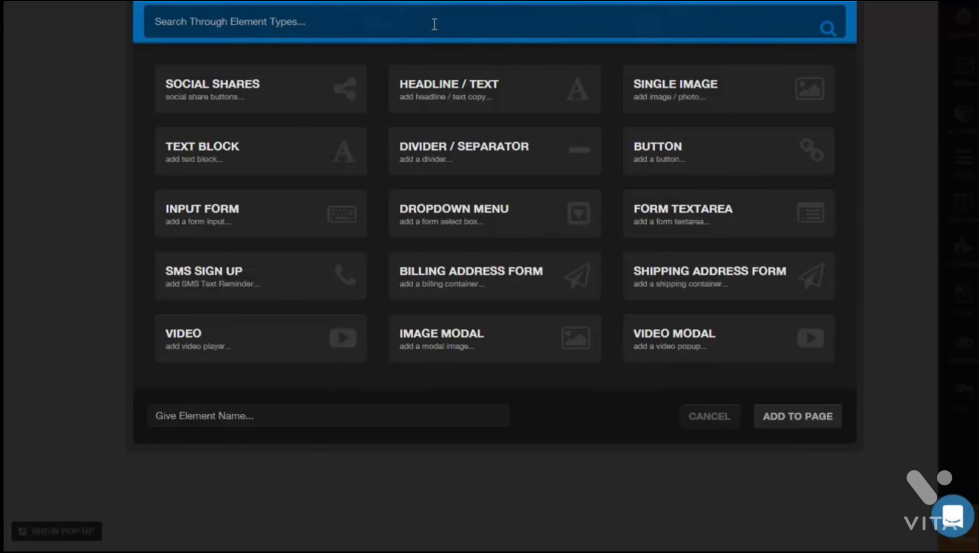
{"action": "type", "text": "video"}
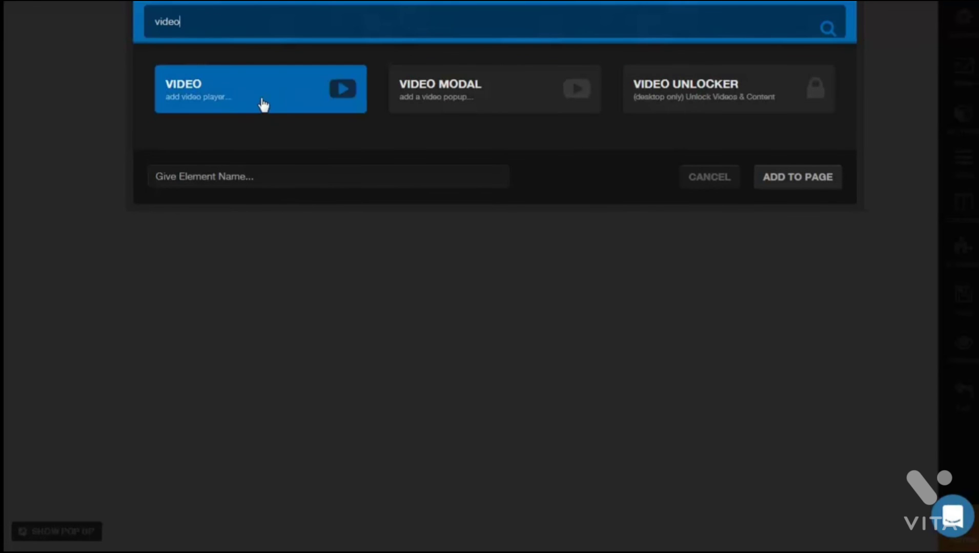
{"action": "left_click", "coordinate": [263, 104]}
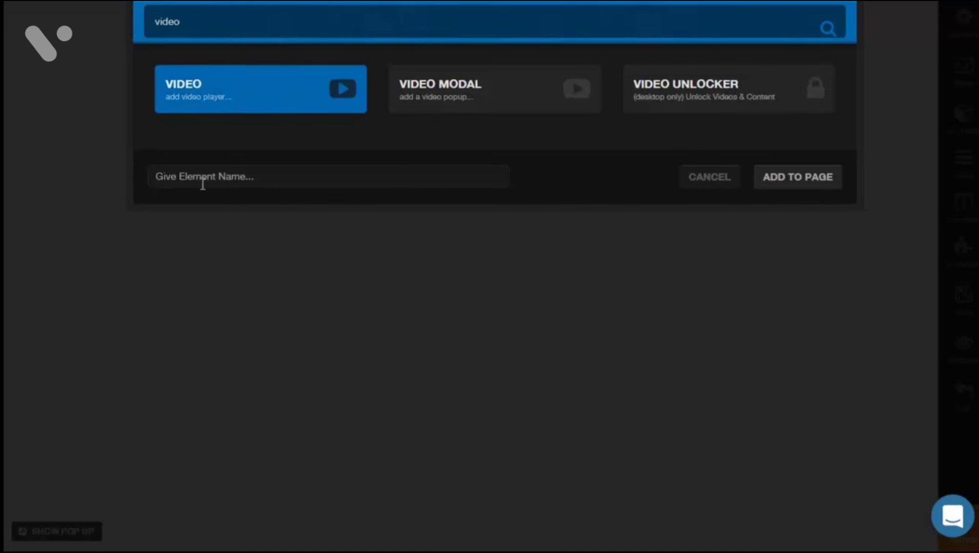
{"action": "left_click", "coordinate": [769, 179]}
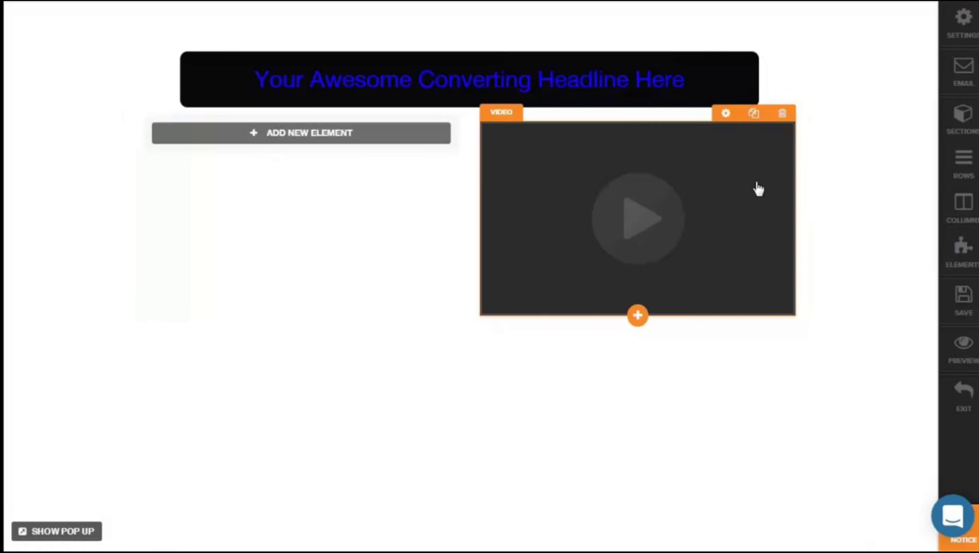
Step: Examine the video element's settings and its available video types, keeping Custom Embed, and close the settings
{"action": "left_click", "coordinate": [698, 167]}
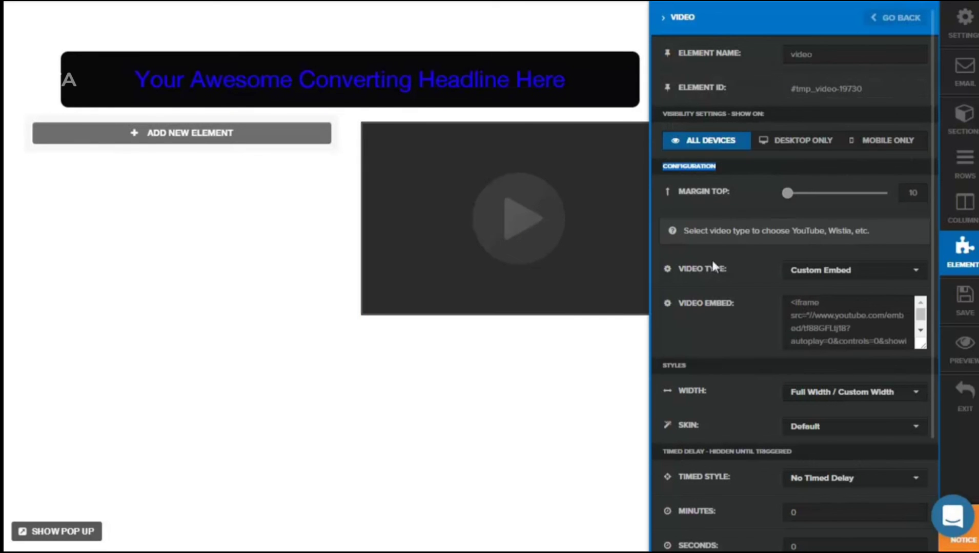
{"action": "left_click", "coordinate": [847, 277]}
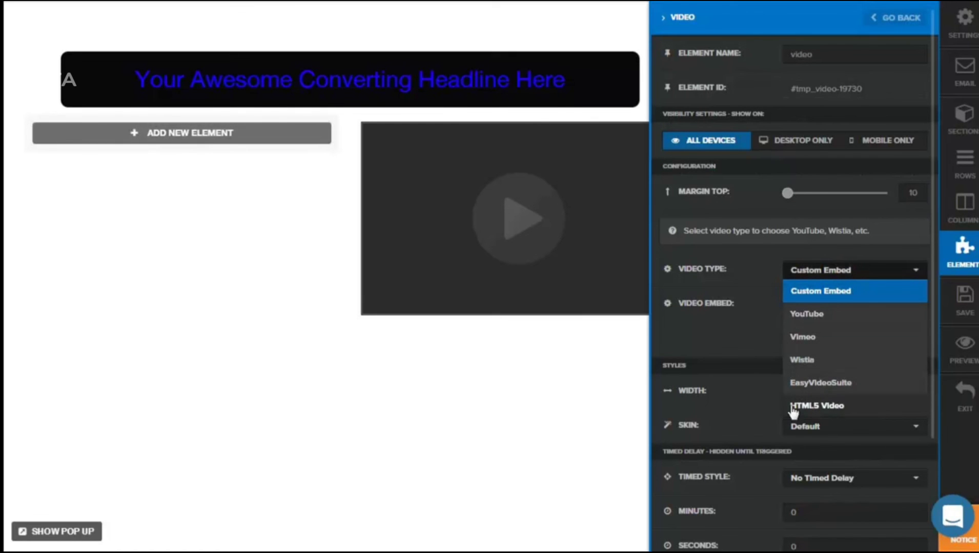
{"action": "left_click", "coordinate": [734, 334]}
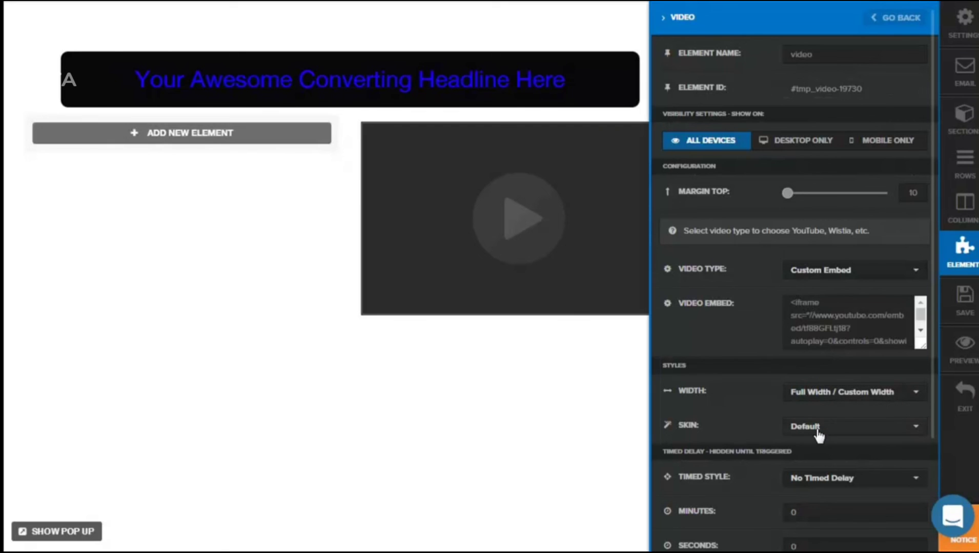
{"action": "left_click", "coordinate": [557, 391]}
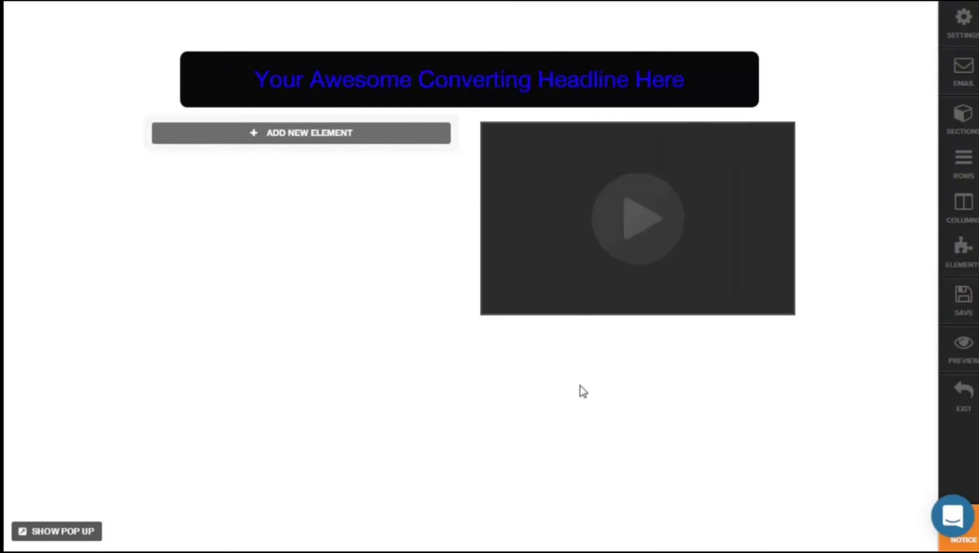
Step: Add a text block to the row's left column and a Timer Evergreen countdown beneath it
{"action": "left_click", "coordinate": [300, 136]}
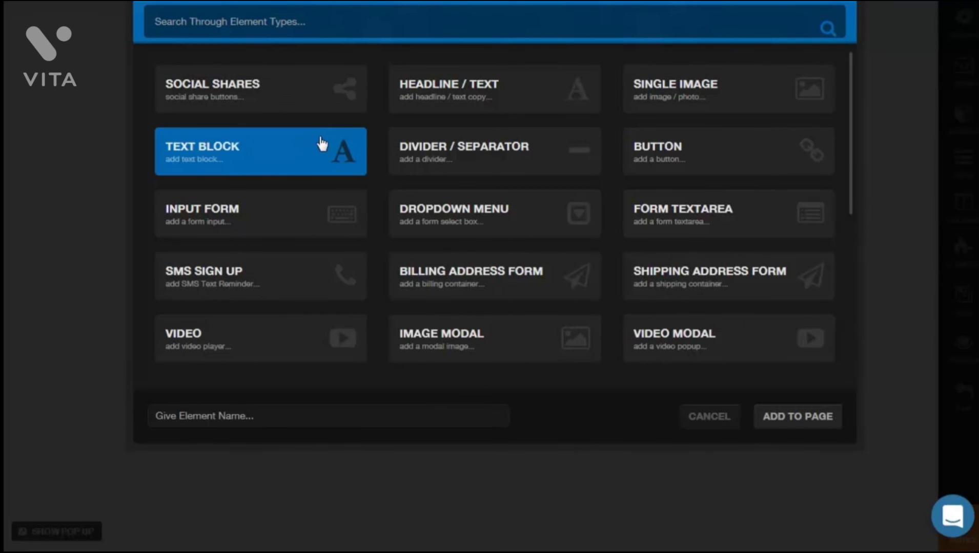
{"action": "left_click", "coordinate": [793, 428]}
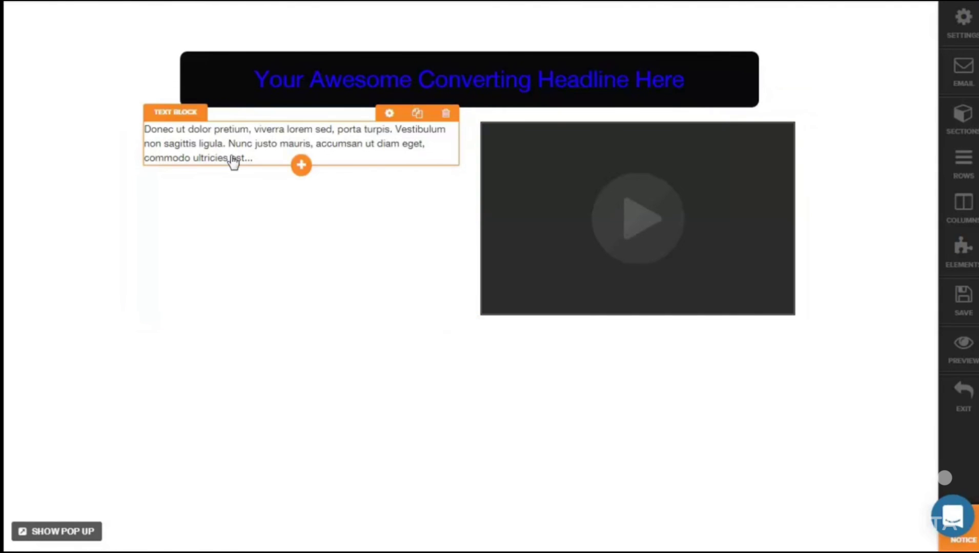
{"action": "left_click", "coordinate": [300, 166]}
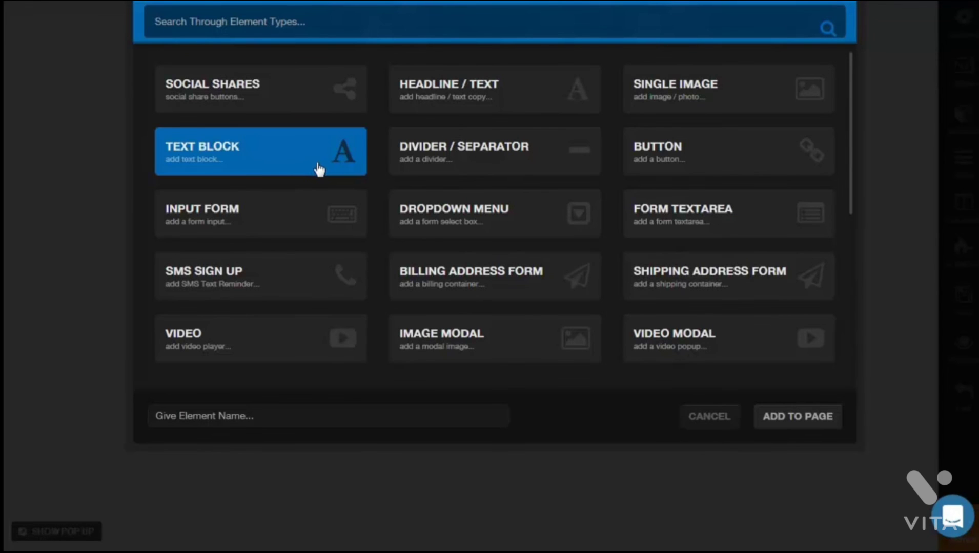
{"action": "left_click", "coordinate": [266, 25]}
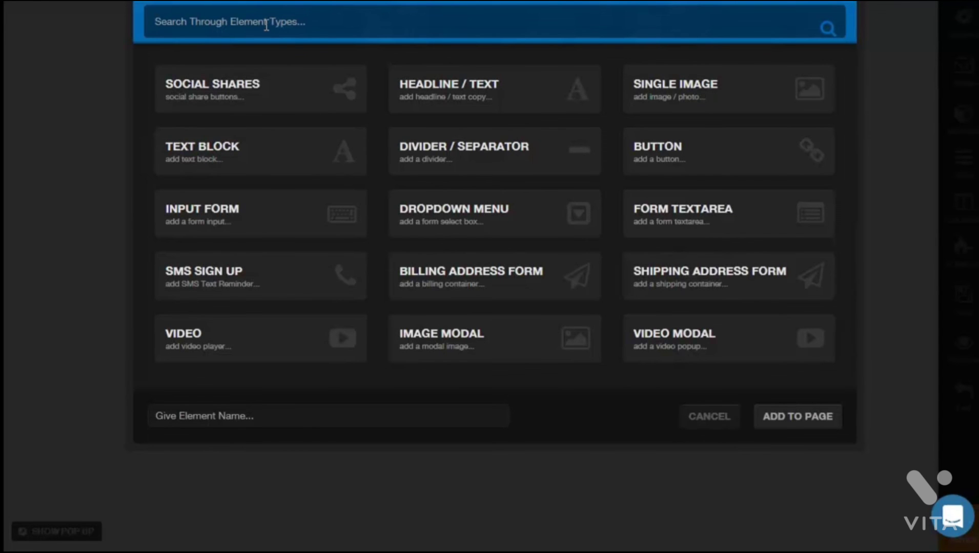
{"action": "type", "text": "countdown"}
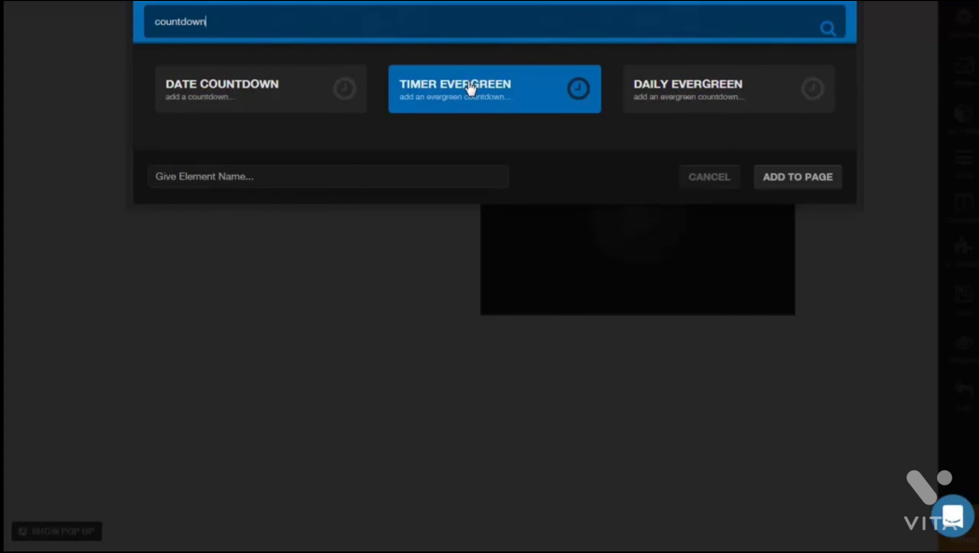
{"action": "left_click", "coordinate": [794, 178]}
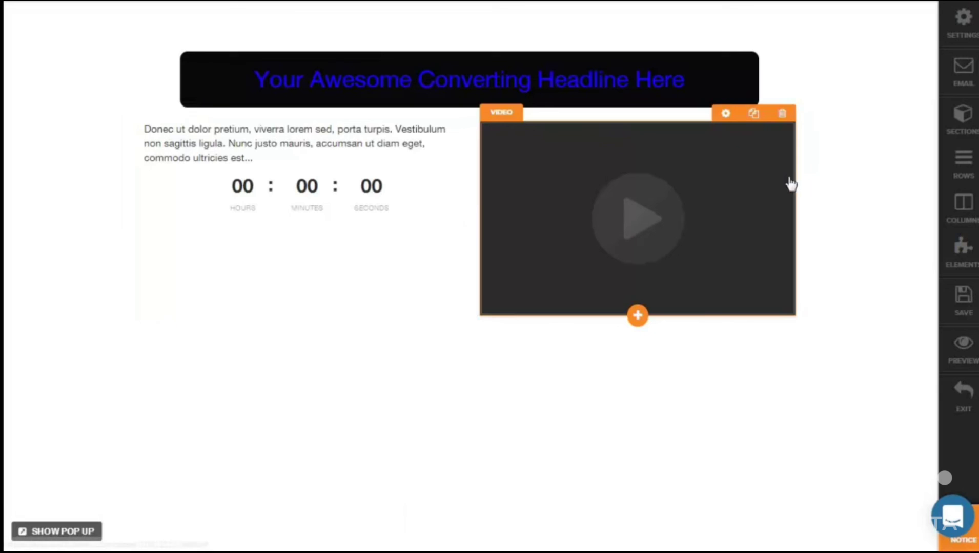
Step: Examine the evergreen countdown's expire action and re-visit action options without changing them, and close its settings
{"action": "left_click", "coordinate": [371, 200]}
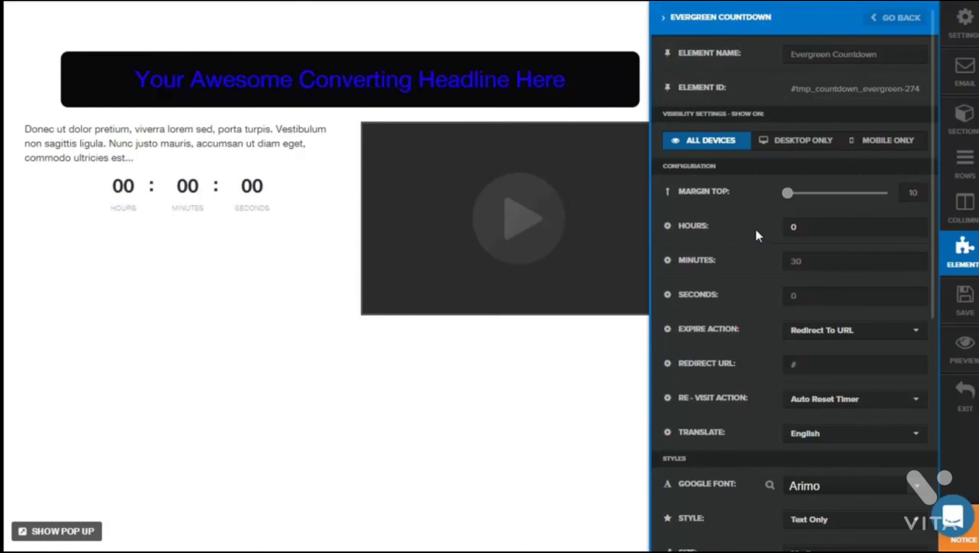
{"action": "left_click", "coordinate": [820, 331]}
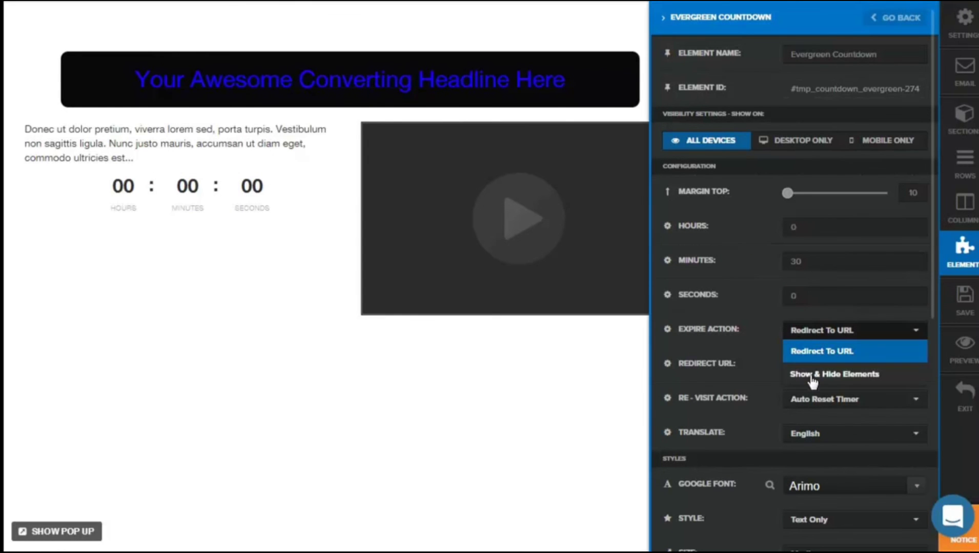
{"action": "left_click", "coordinate": [755, 329]}
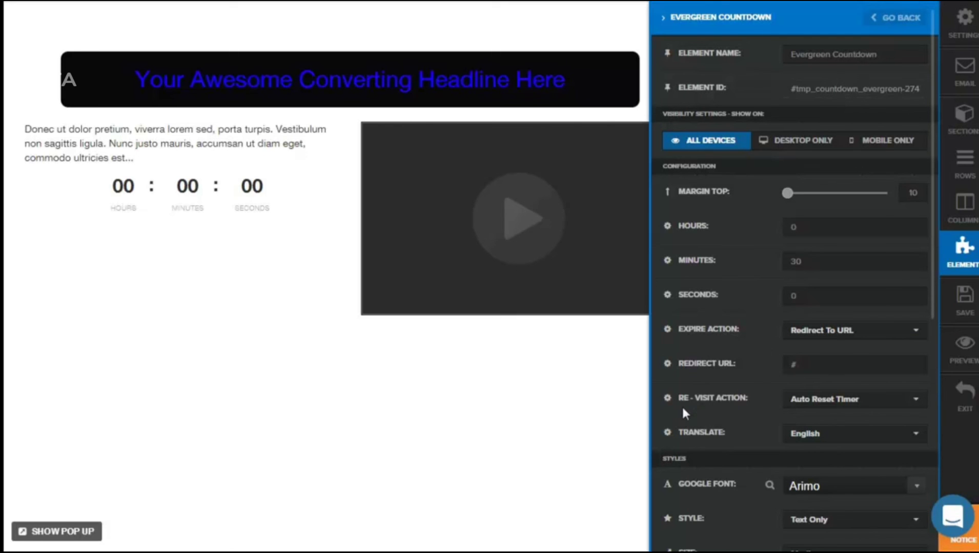
{"action": "left_click", "coordinate": [803, 408]}
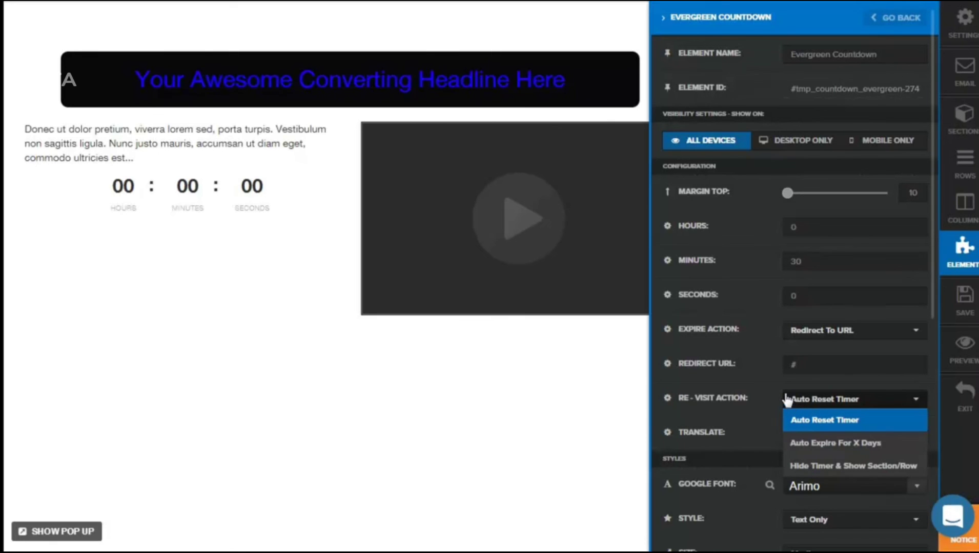
{"action": "left_click", "coordinate": [759, 382]}
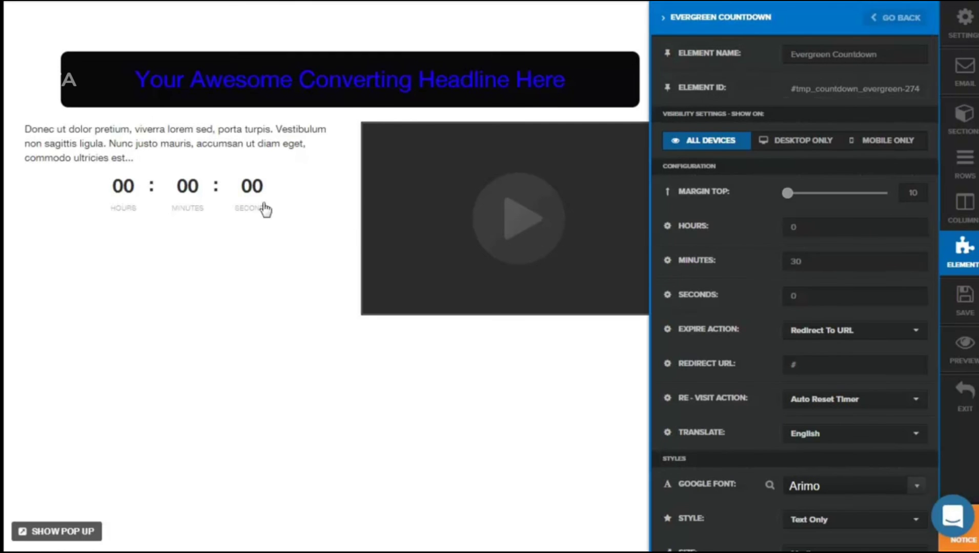
{"action": "left_click", "coordinate": [199, 260]}
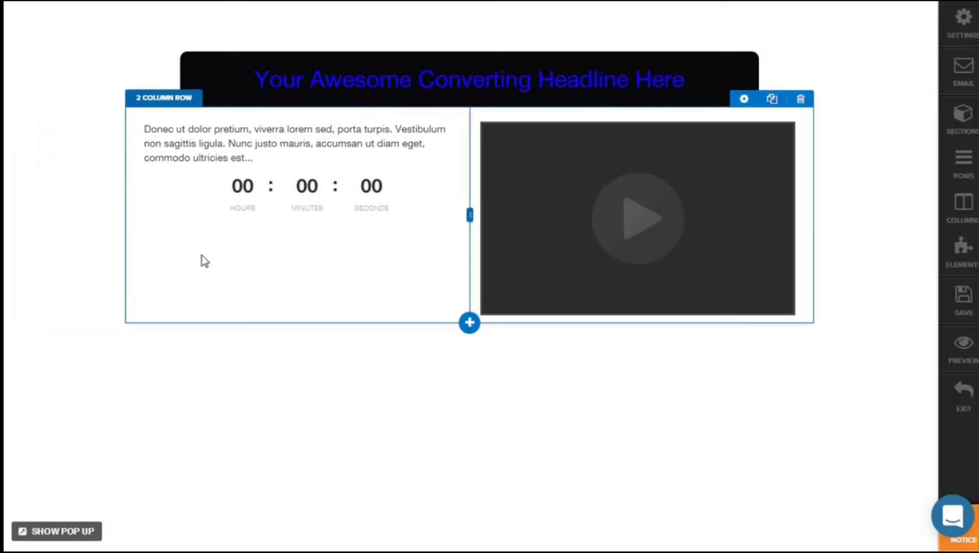
Step: Find the Progress Bar element by searching for "progress" and add it below the countdown
{"action": "mouse_move", "coordinate": [307, 215]}
{"action": "left_click", "coordinate": [302, 213]}
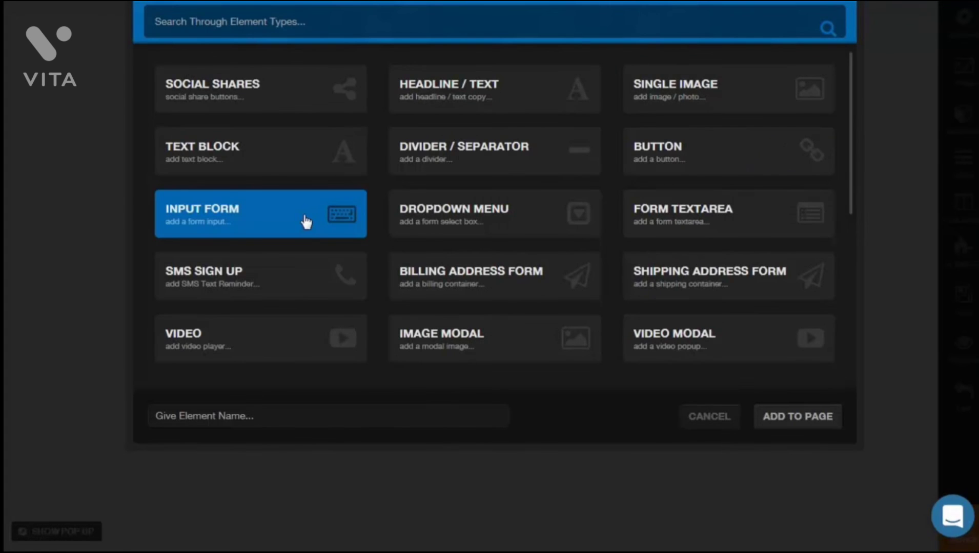
{"action": "type", "text": "progress"}
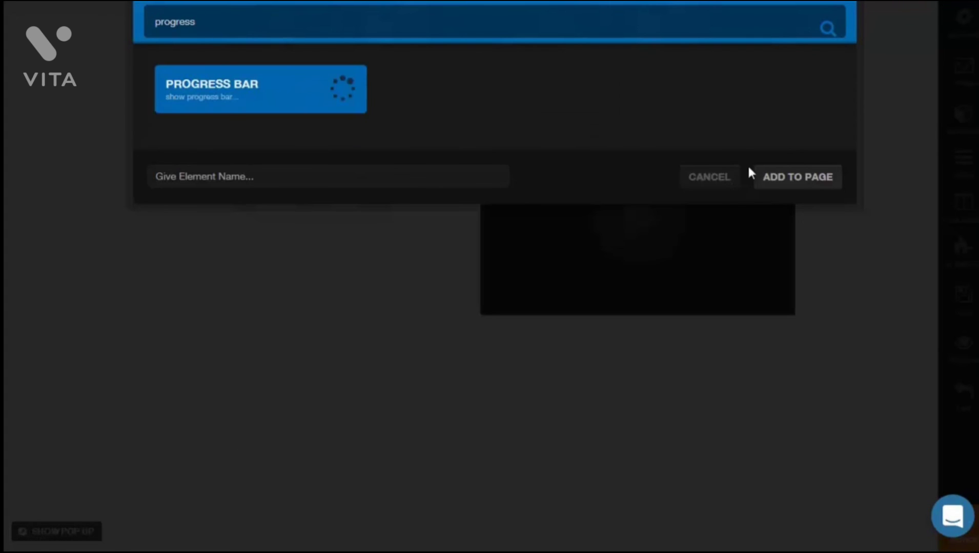
{"action": "left_click", "coordinate": [805, 179]}
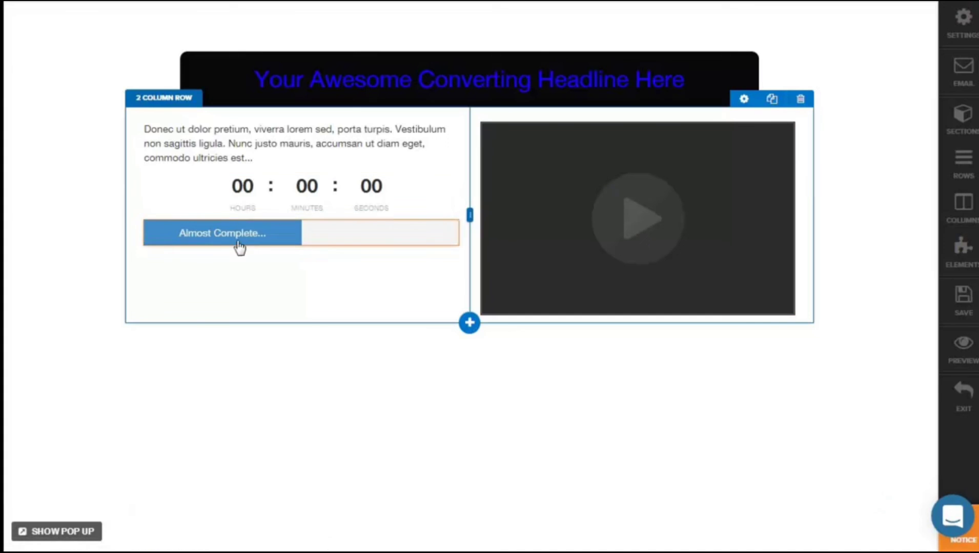
Step: Try the progress bar above the video, then rearrange so the countdown sits above the video and the progress bar below the text block
{"action": "mouse_move", "coordinate": [191, 243]}
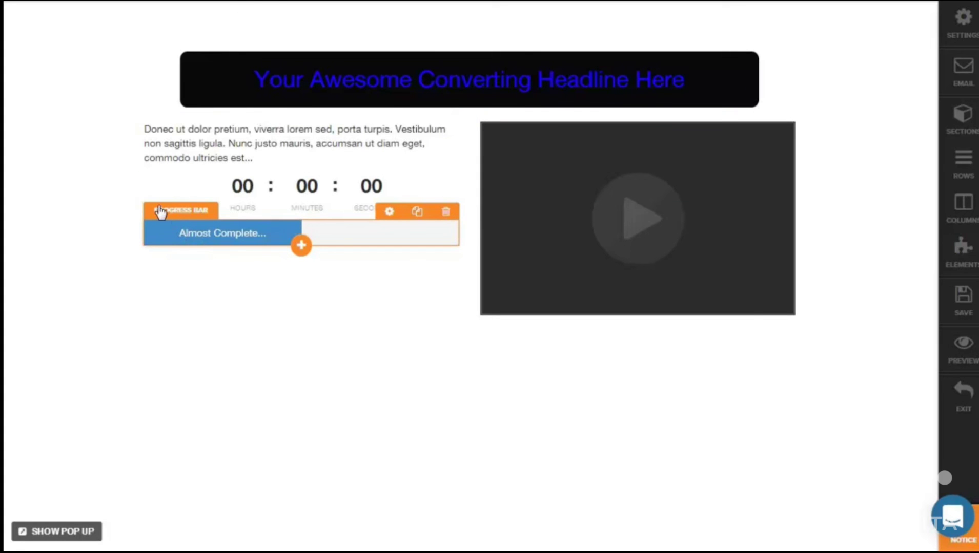
{"action": "left_click_drag", "start_coordinate": [173, 218], "coordinate": [564, 121]}
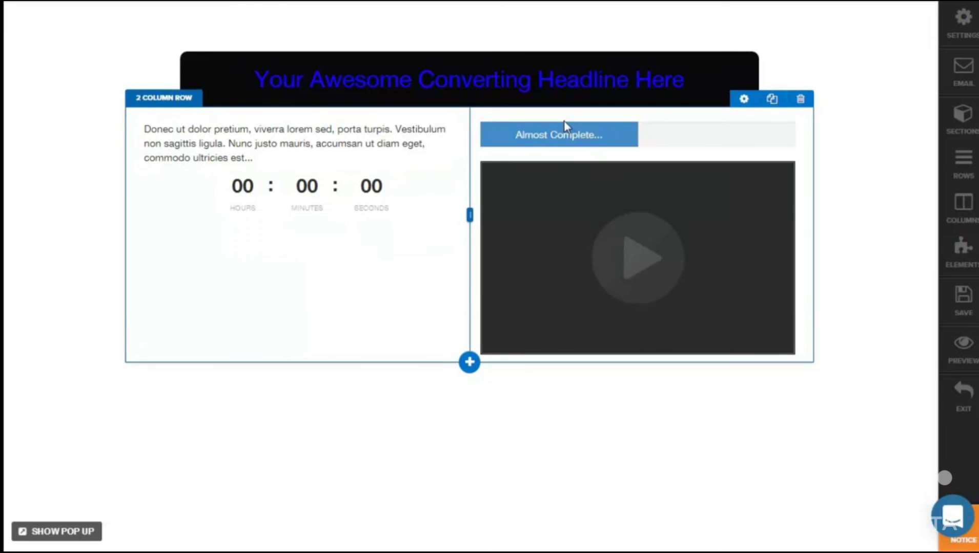
{"action": "left_click_drag", "start_coordinate": [234, 185], "coordinate": [270, 202]}
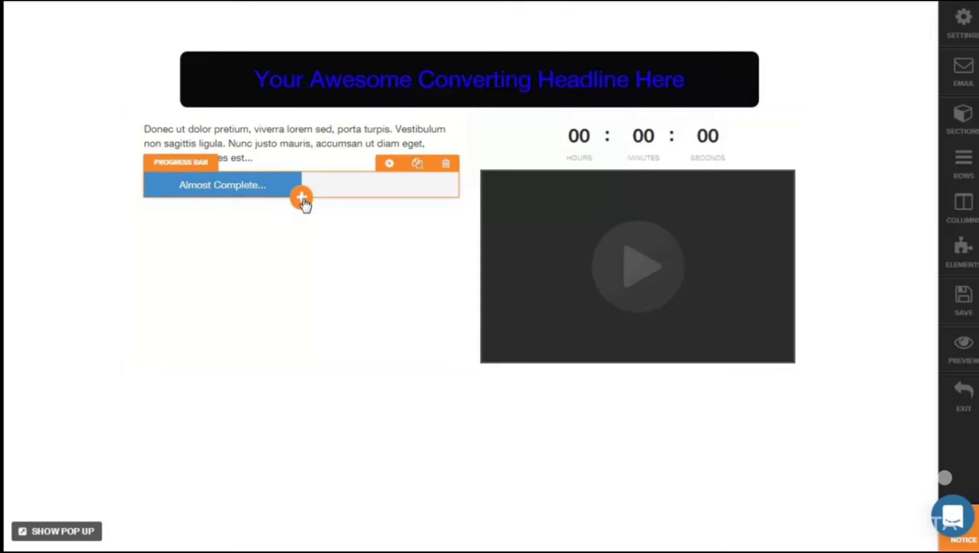
Step: Find the Button element by searching for "button" and add it below the progress bar
{"action": "left_click", "coordinate": [302, 197]}
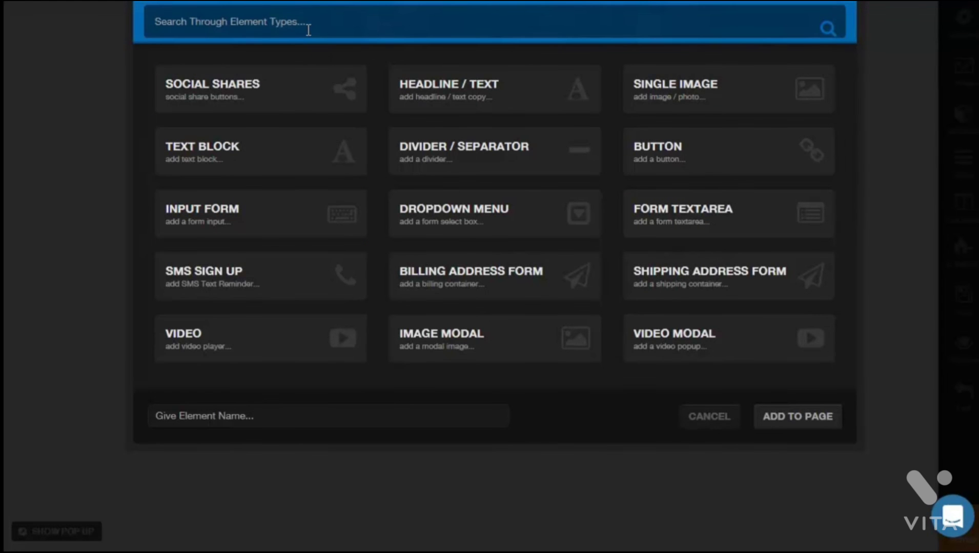
{"action": "type", "text": "button"}
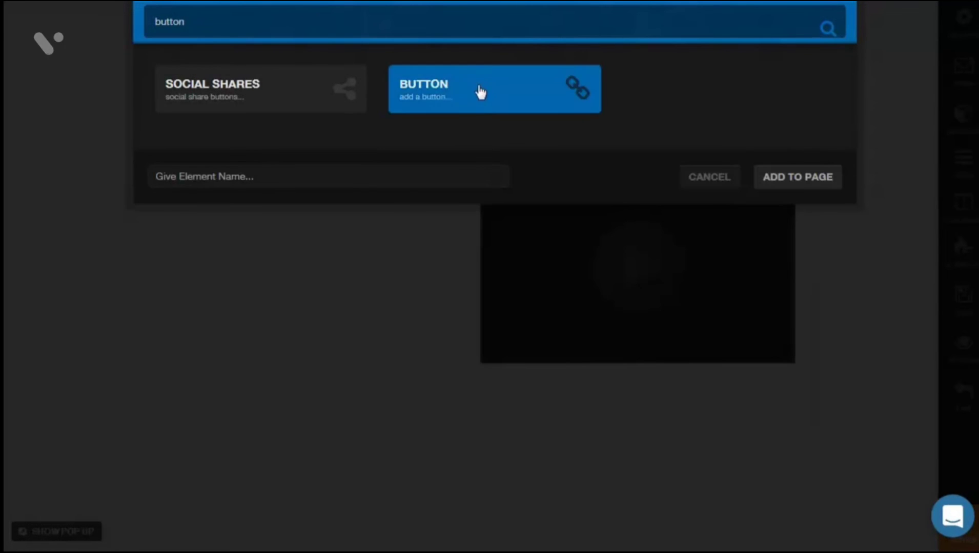
{"action": "left_click", "coordinate": [434, 77]}
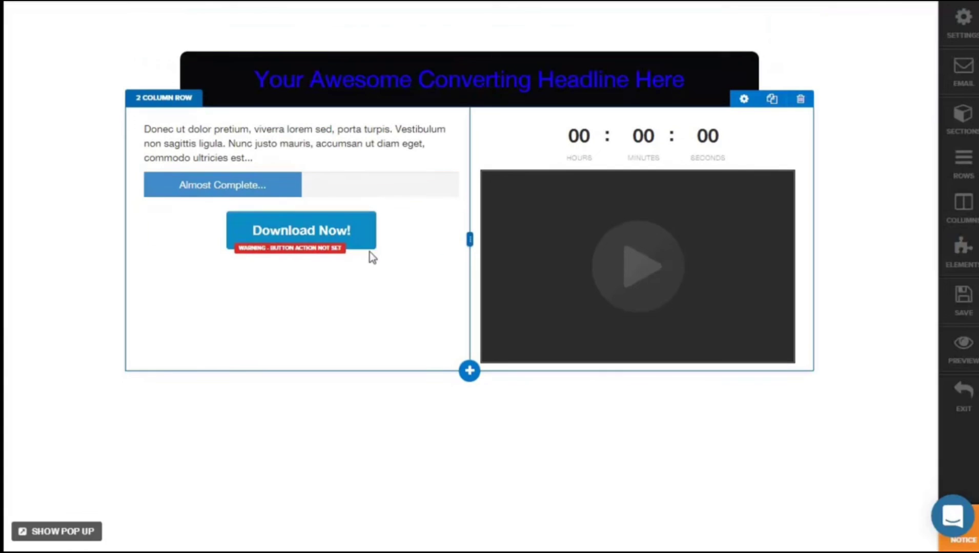
Step: Set the Download Now! button's font size to 31 px and its style to Square Button
{"action": "left_click", "coordinate": [390, 203]}
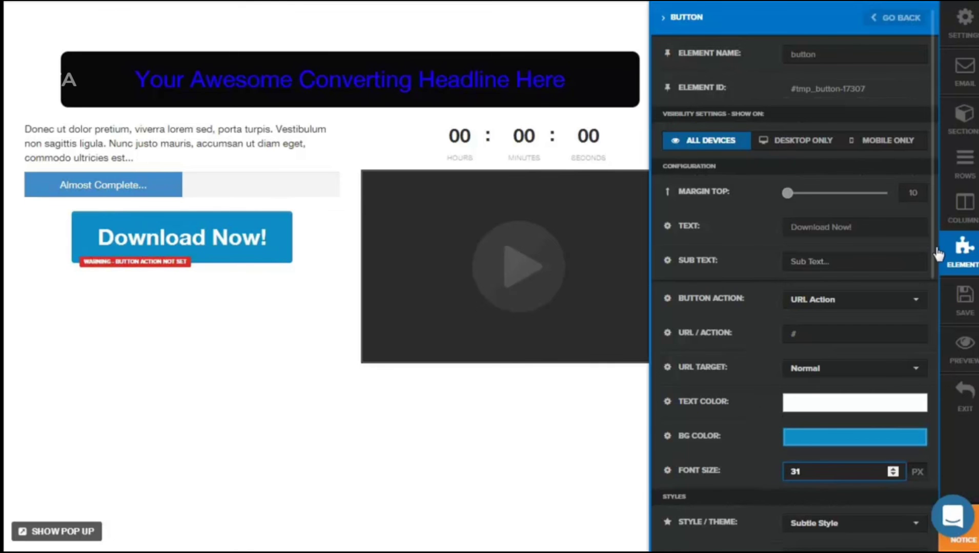
{"action": "left_click_drag", "start_coordinate": [933, 272], "coordinate": [924, 370]}
{"action": "left_click_drag", "start_coordinate": [926, 379], "coordinate": [928, 391]}
{"action": "left_click", "coordinate": [926, 351]}
{"action": "left_click", "coordinate": [856, 332]}
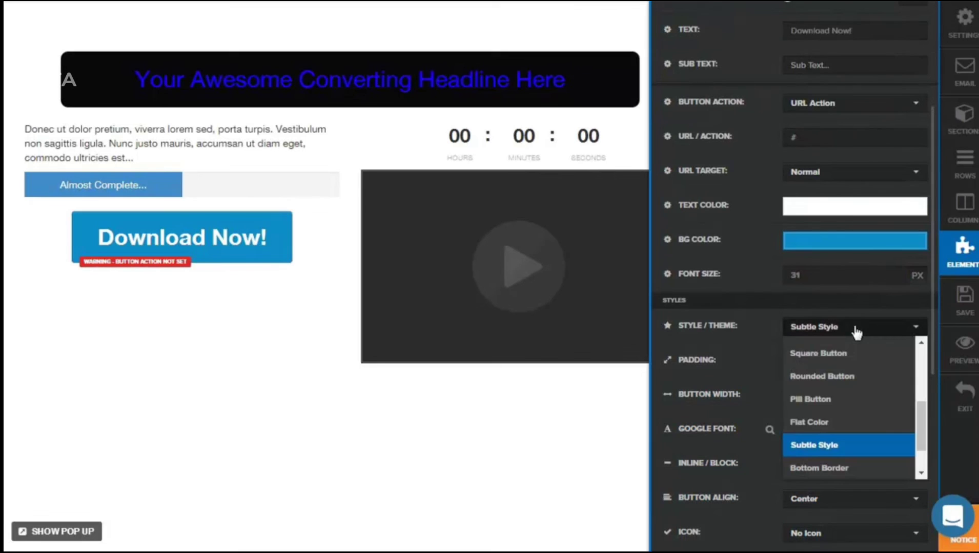
{"action": "left_click", "coordinate": [837, 355]}
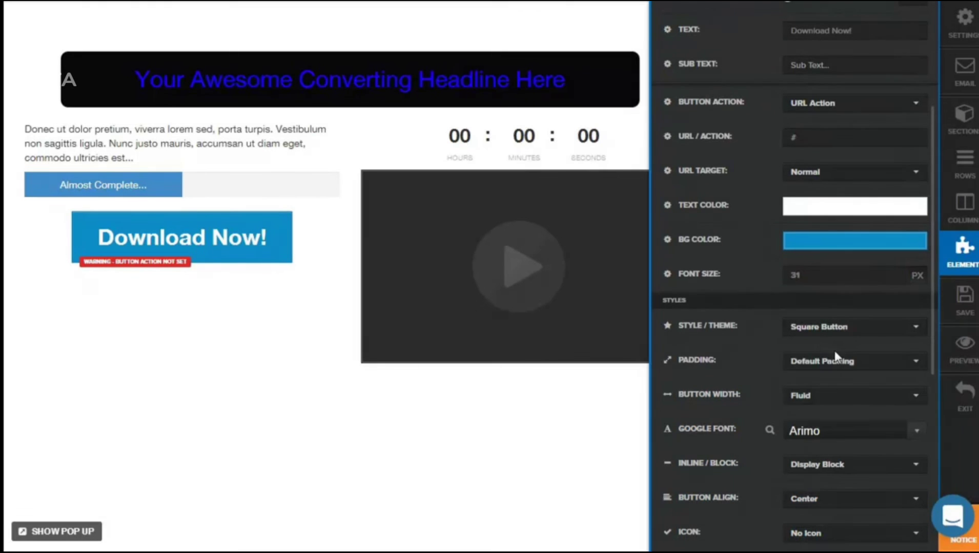
Step: Try the Pill Button style on the Download Now! button, but settle on the Rounded Button style
{"action": "left_click", "coordinate": [820, 331]}
{"action": "left_click", "coordinate": [815, 395]}
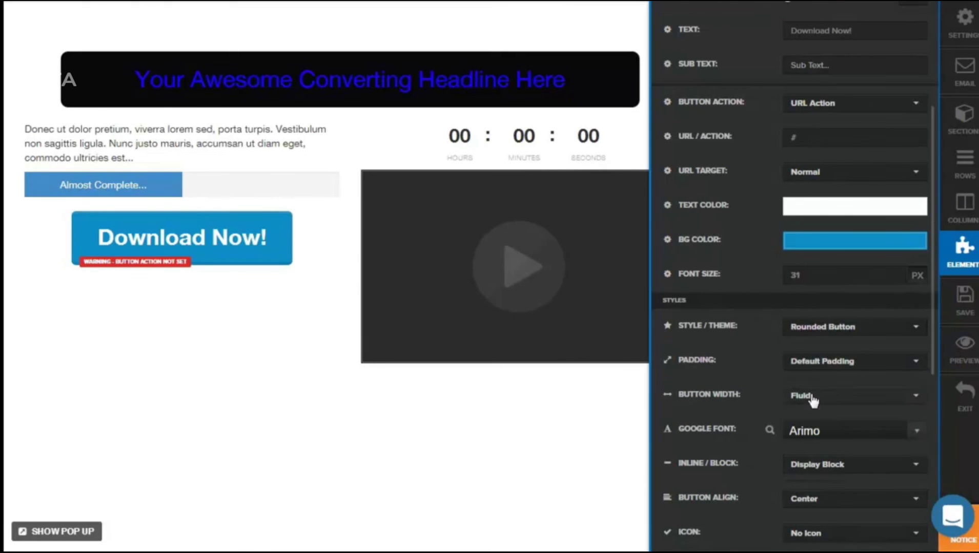
{"action": "left_click", "coordinate": [869, 331]}
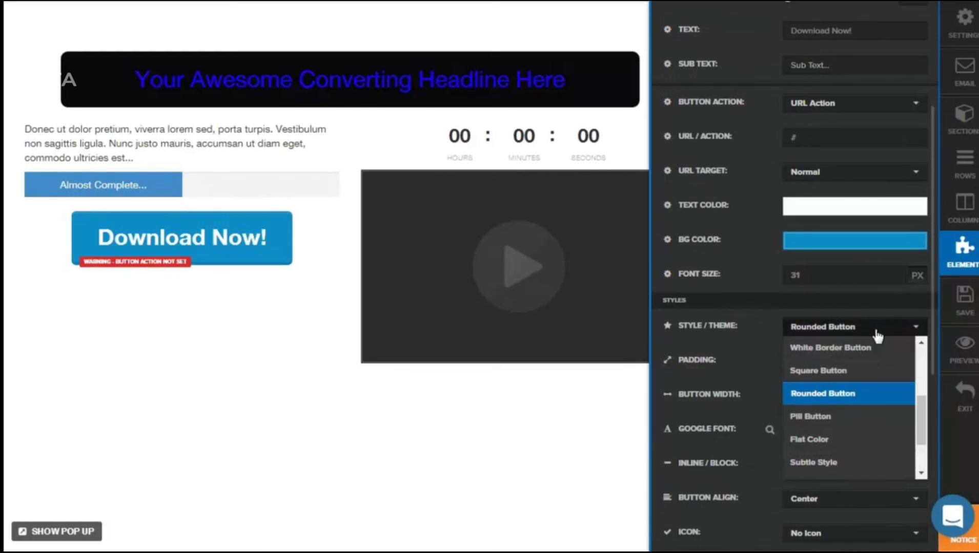
{"action": "key", "text": "Down"}
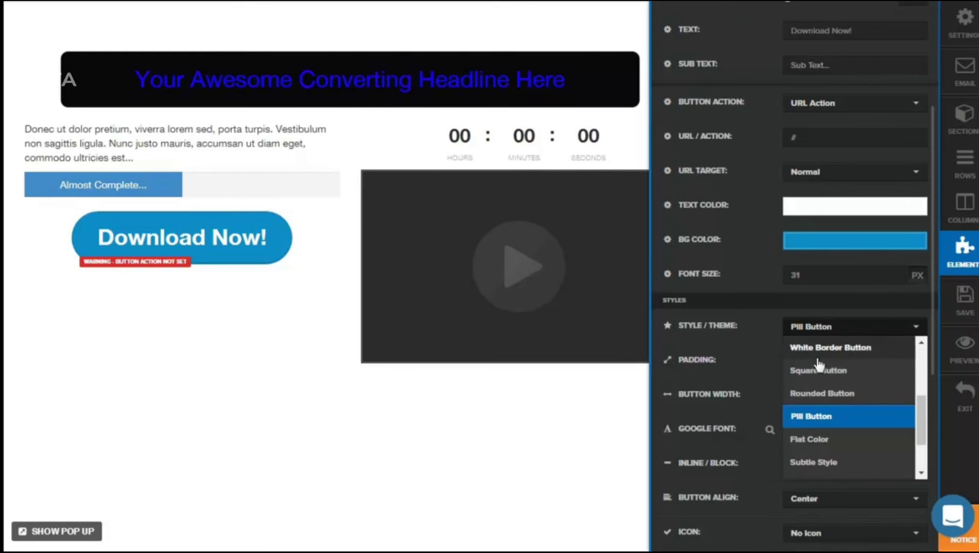
{"action": "left_click", "coordinate": [823, 394]}
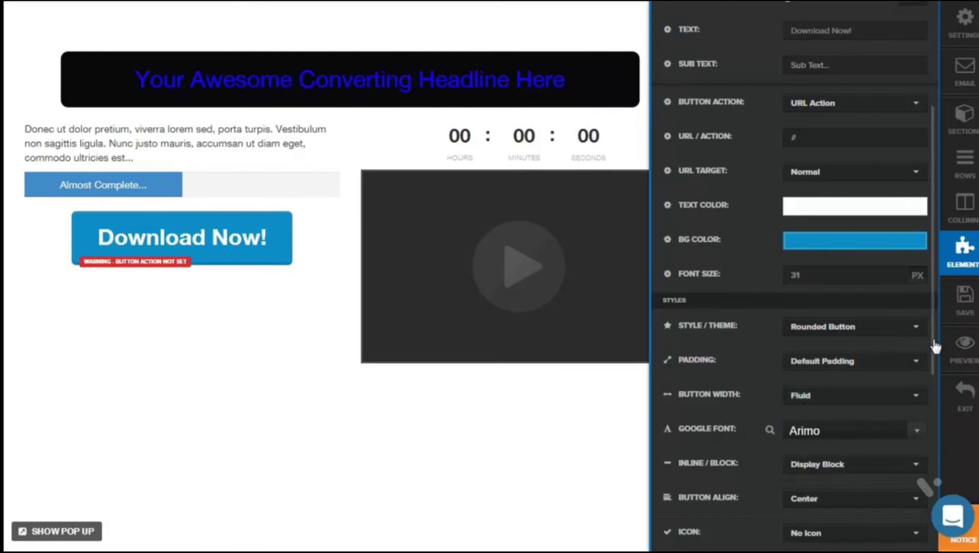
Step: Set the Download Now! button's width to Fill Width
{"action": "scroll", "coordinate": [922, 372], "scroll_direction": "down", "scroll_amount": 3}
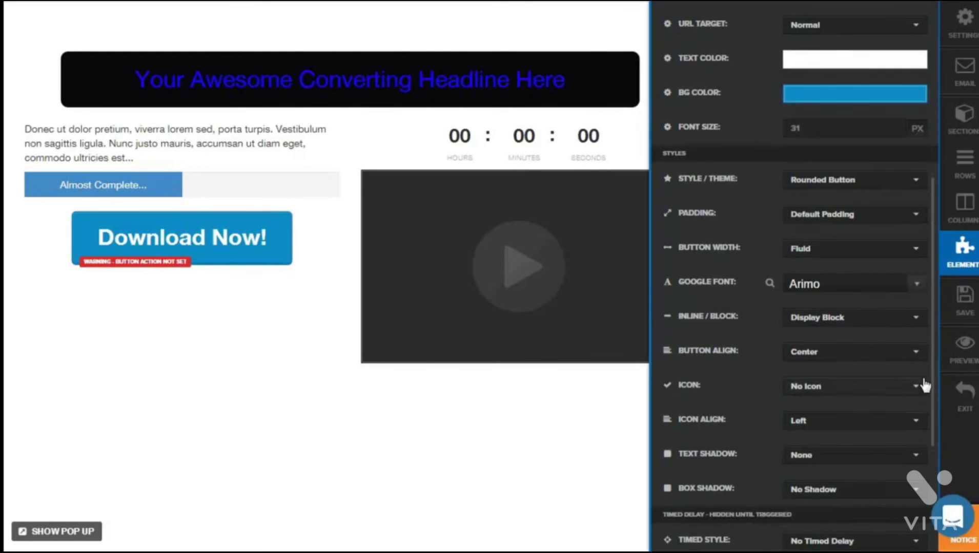
{"action": "left_click", "coordinate": [815, 254]}
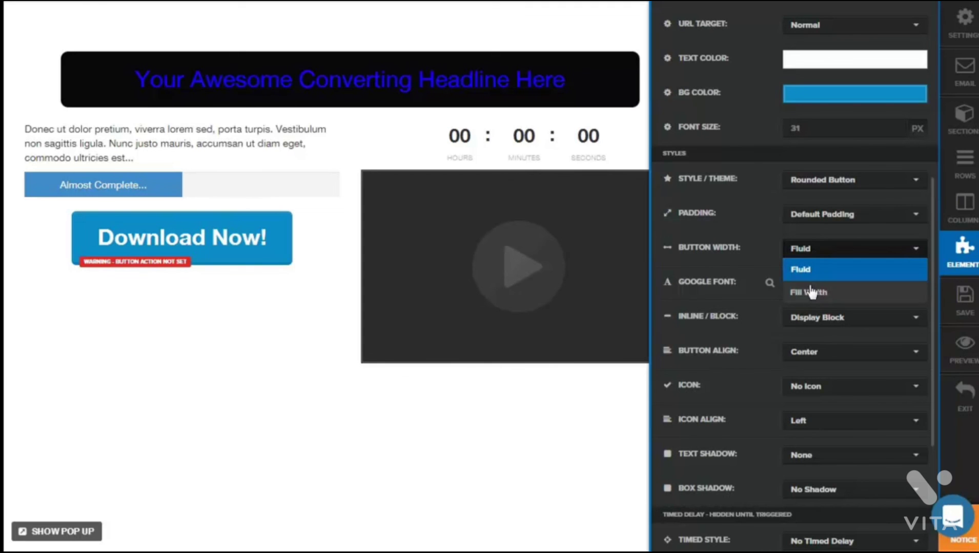
{"action": "left_click", "coordinate": [807, 288]}
Step: Open the icon choices for the Download Now! button
{"action": "left_click", "coordinate": [817, 390]}
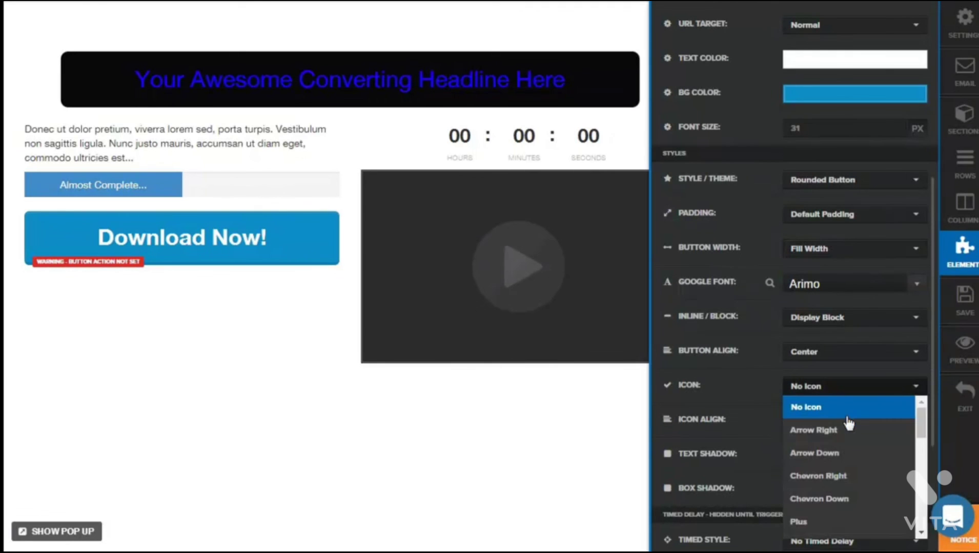